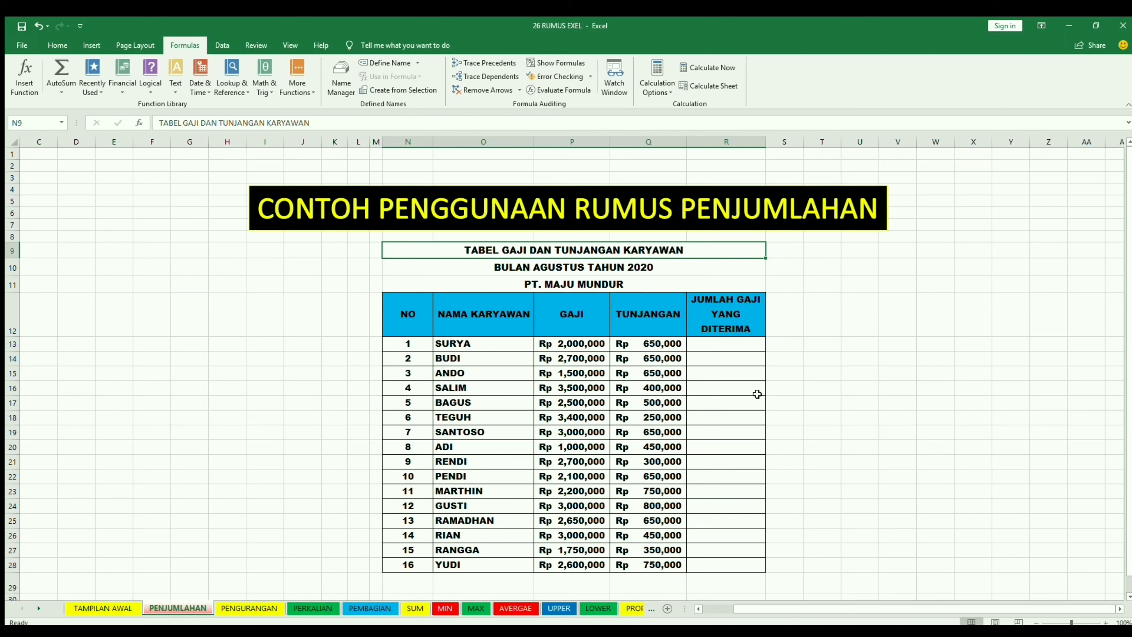
Enter the formula =P13+Q13 in R13 to add the first employee's GAJI and TUNJANGAN
{"action": "left_click", "coordinate": [579, 345]}
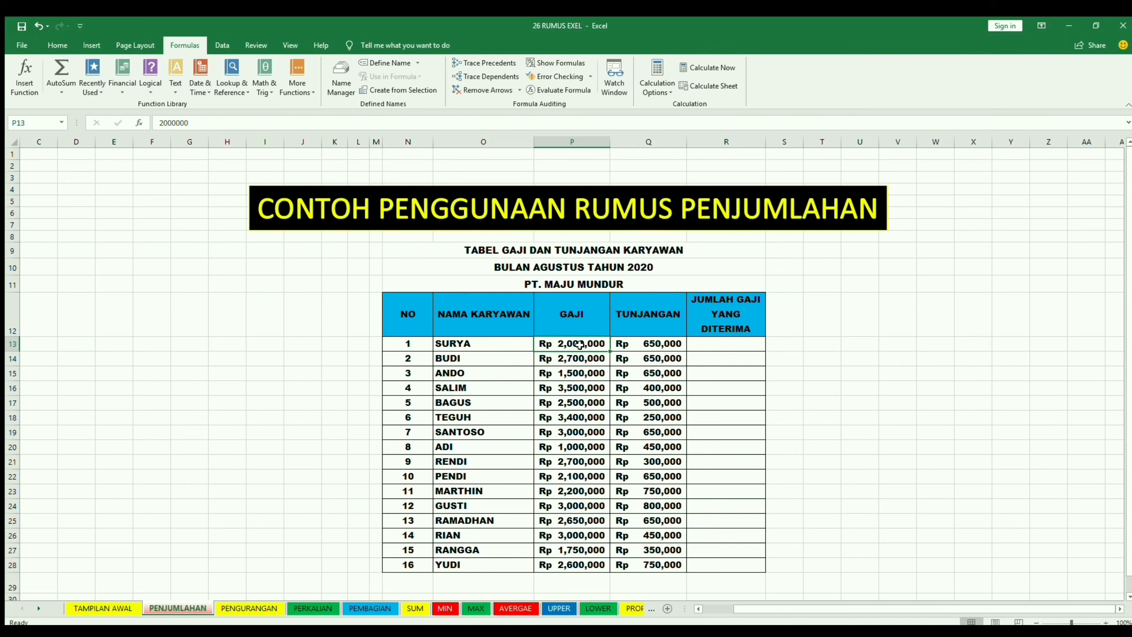
{"action": "left_click", "coordinate": [650, 346]}
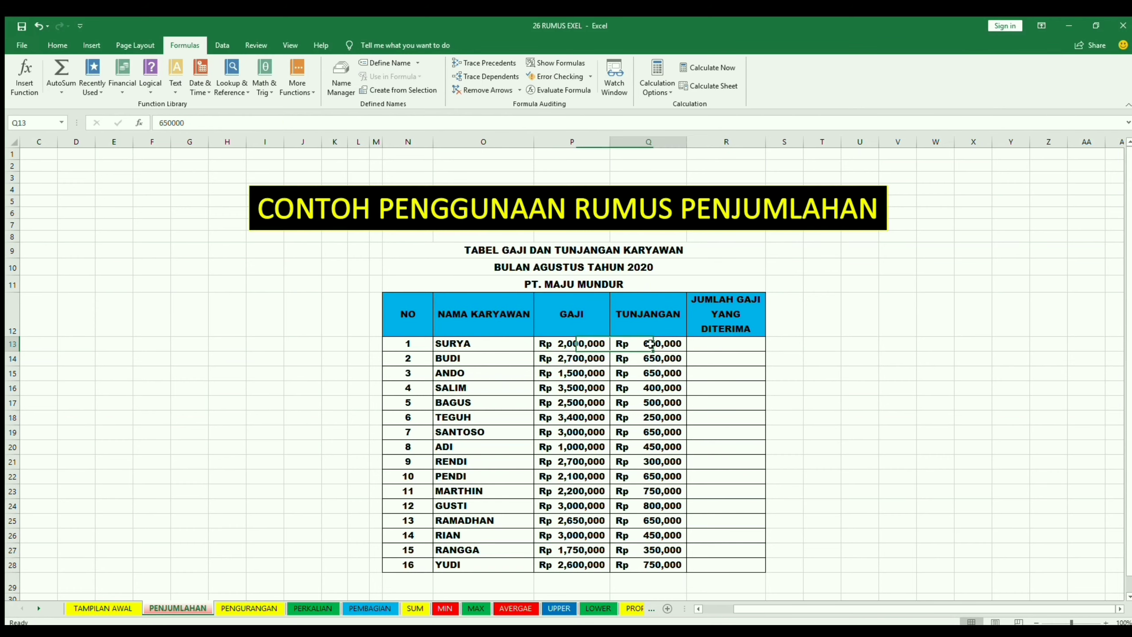
{"action": "left_click", "coordinate": [706, 354]}
{"action": "left_click", "coordinate": [703, 343]}
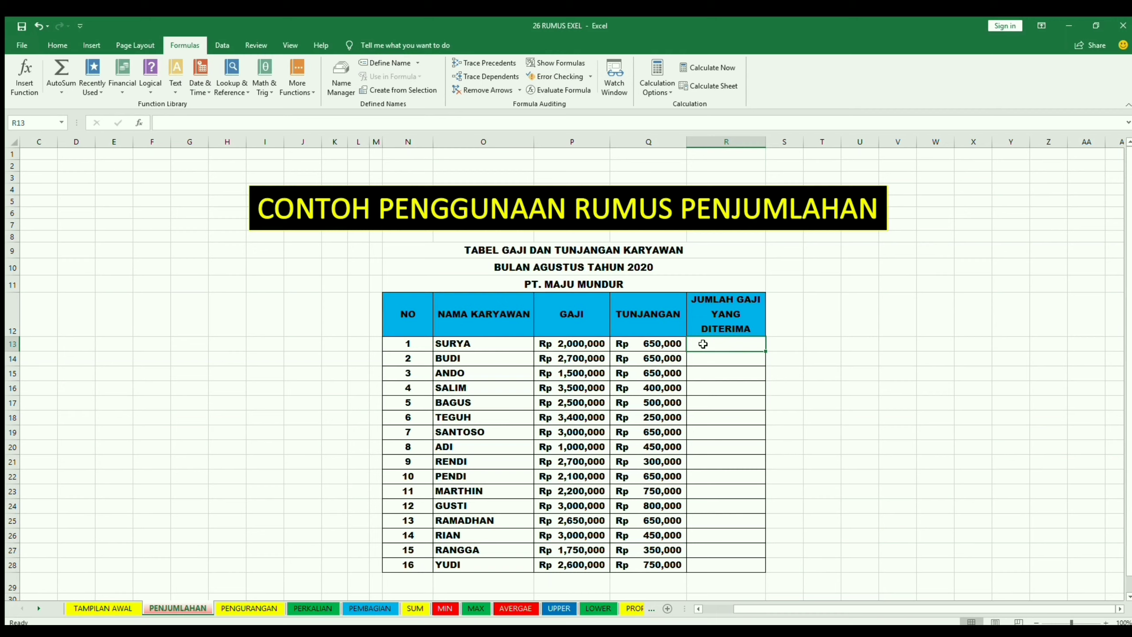
{"action": "type", "text": "="}
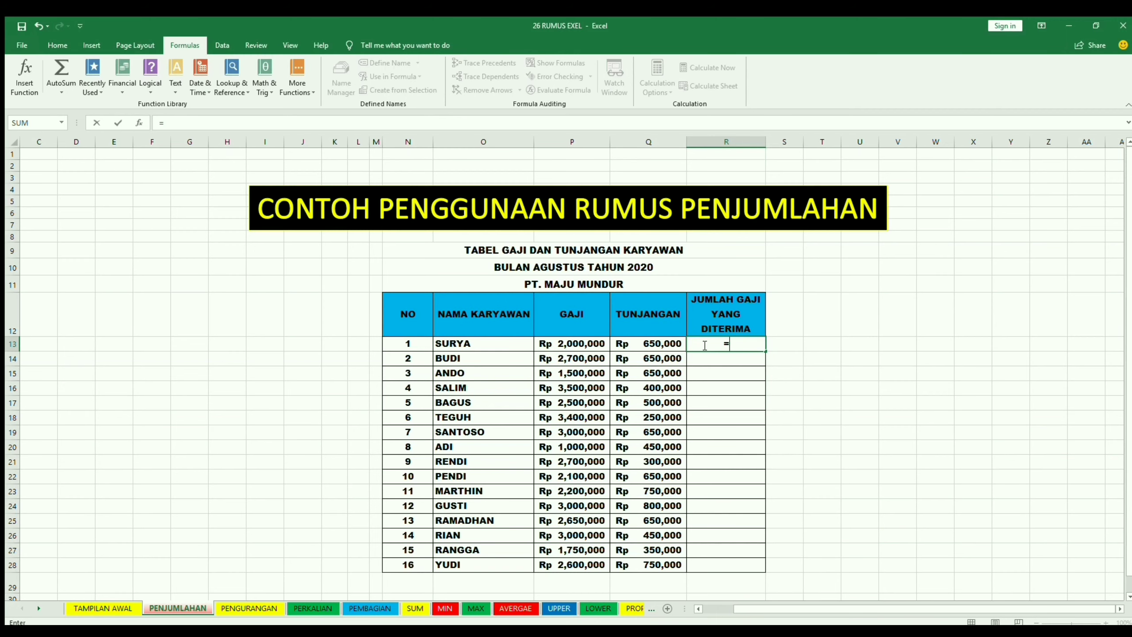
{"action": "left_click", "coordinate": [582, 343]}
{"action": "type", "text": "+"}
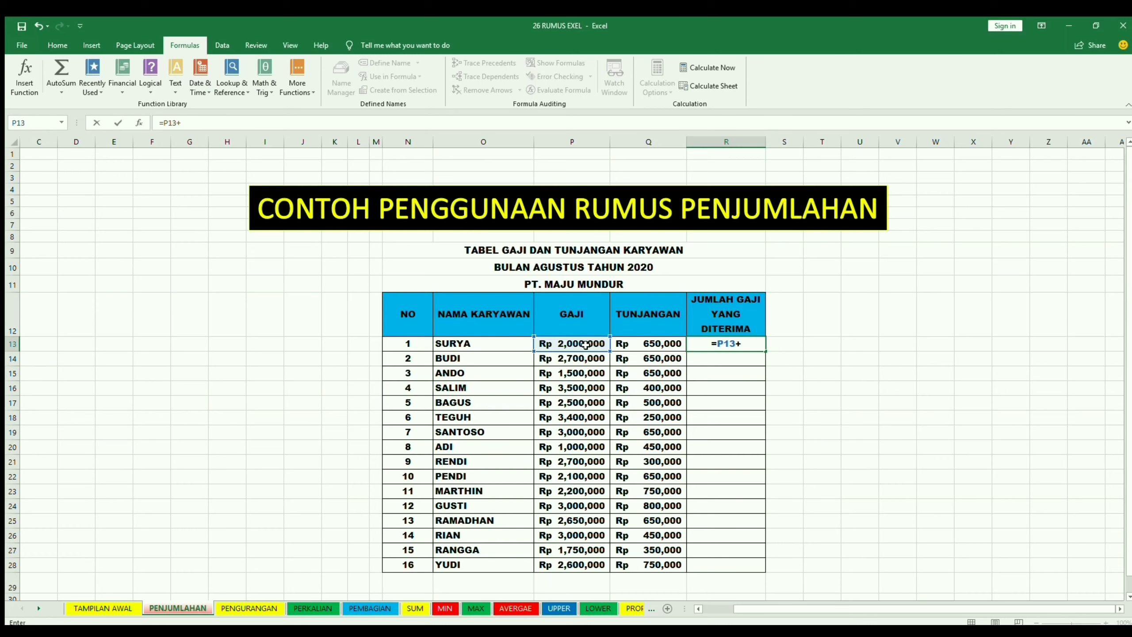
{"action": "left_click", "coordinate": [660, 342]}
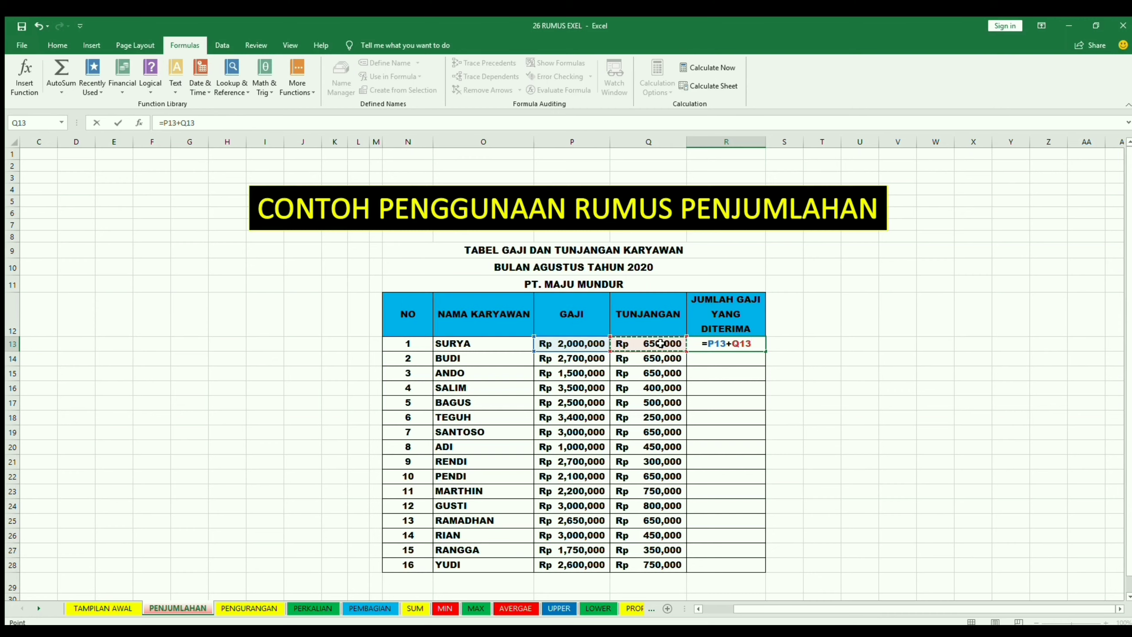
{"action": "key", "text": "Return"}
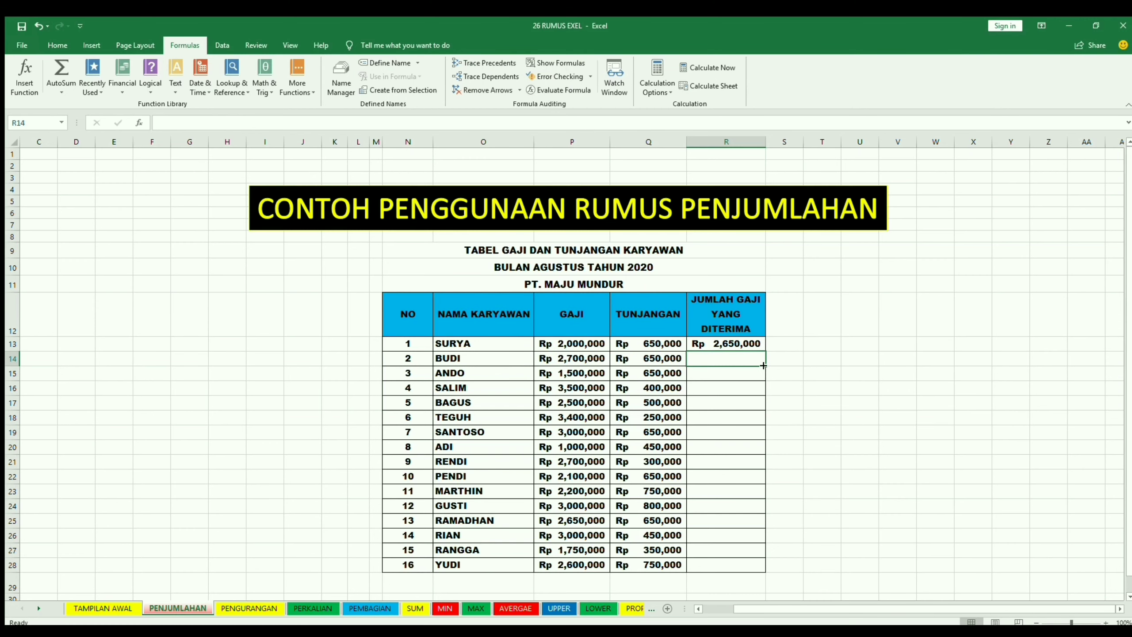
Fill the addition formula from R13 down the JUMLAH GAJI YANG DITERIMA column through R28
{"action": "left_click", "coordinate": [746, 345]}
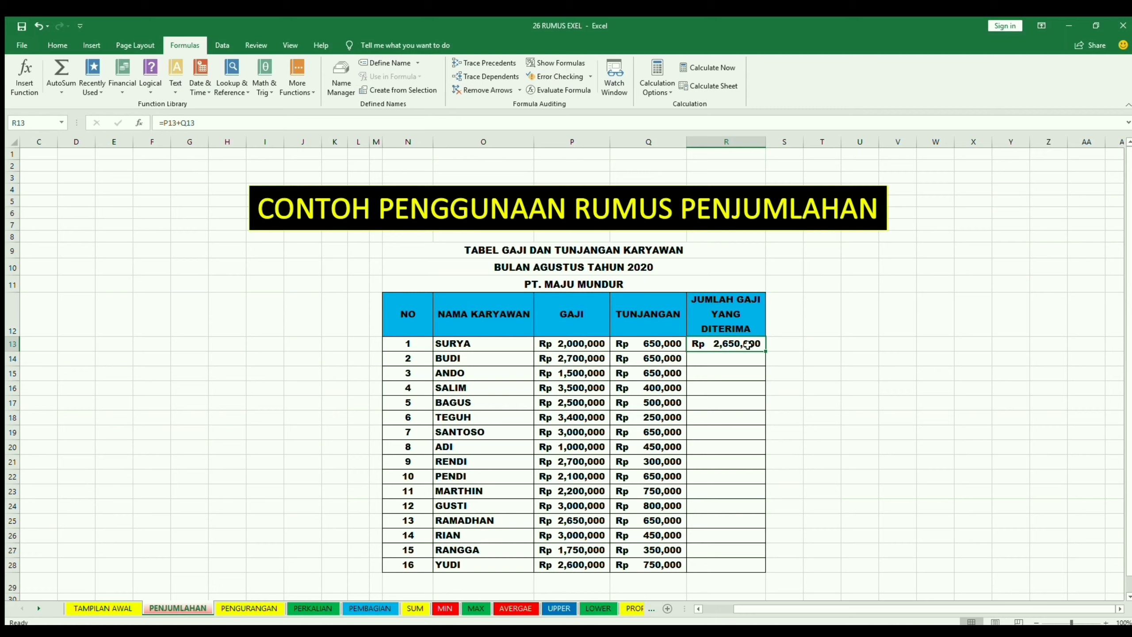
{"action": "left_click", "coordinate": [587, 330]}
{"action": "left_click", "coordinate": [644, 330]}
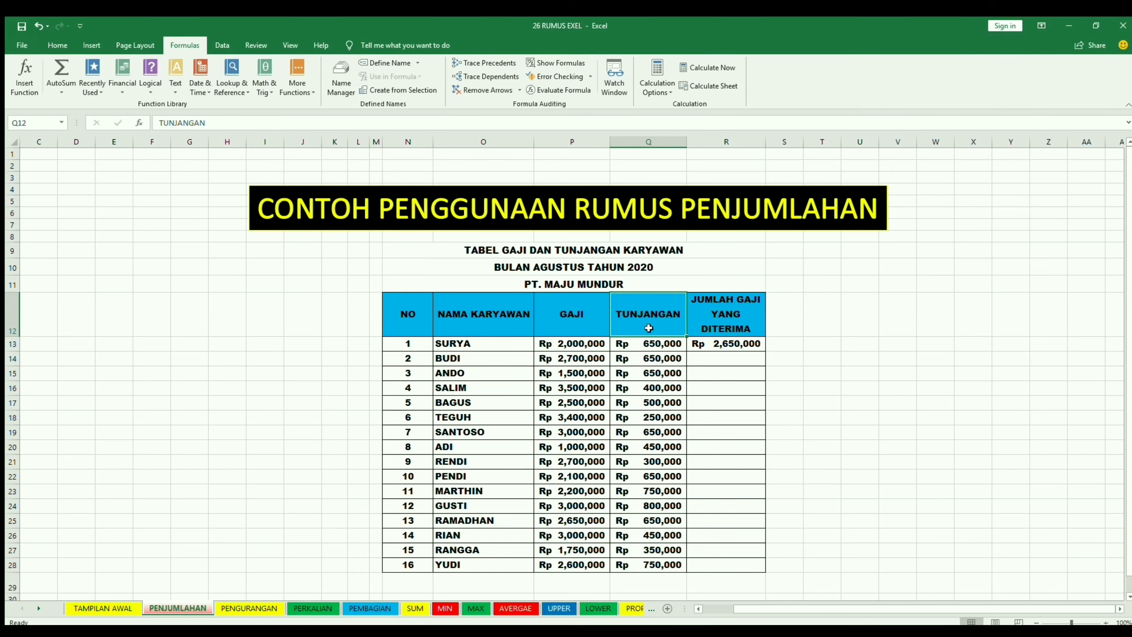
{"action": "left_click", "coordinate": [731, 349]}
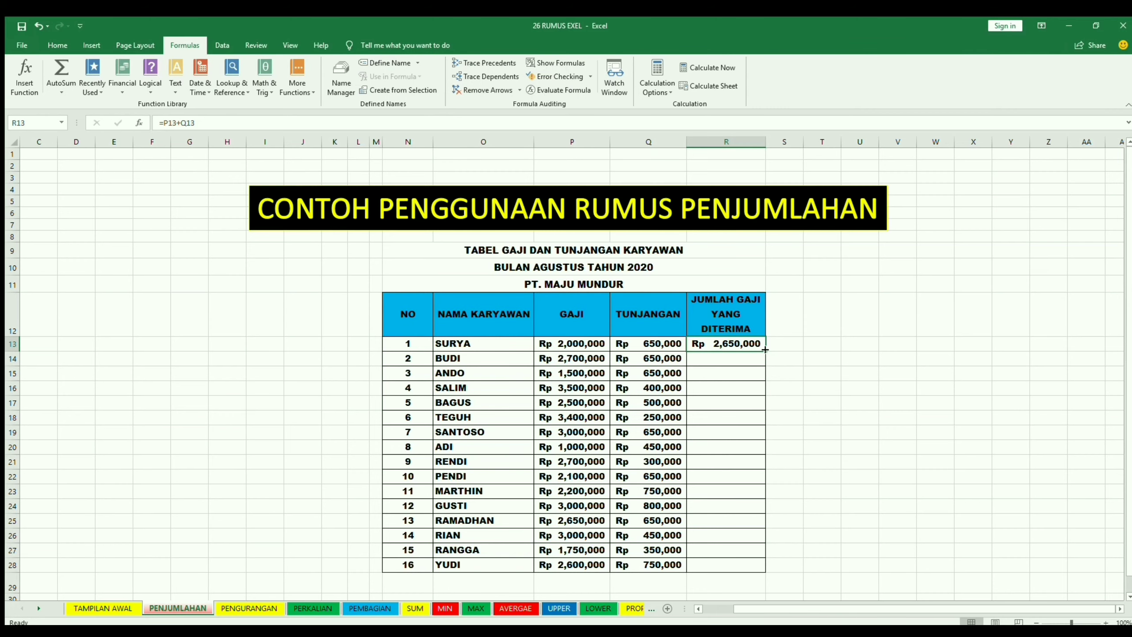
{"action": "left_click_drag", "start_coordinate": [765, 350], "coordinate": [767, 572]}
Check the formulas copied into the upper cells of the JUMLAH GAJI YANG DITERIMA column, R13 to R18
{"action": "left_click", "coordinate": [740, 341]}
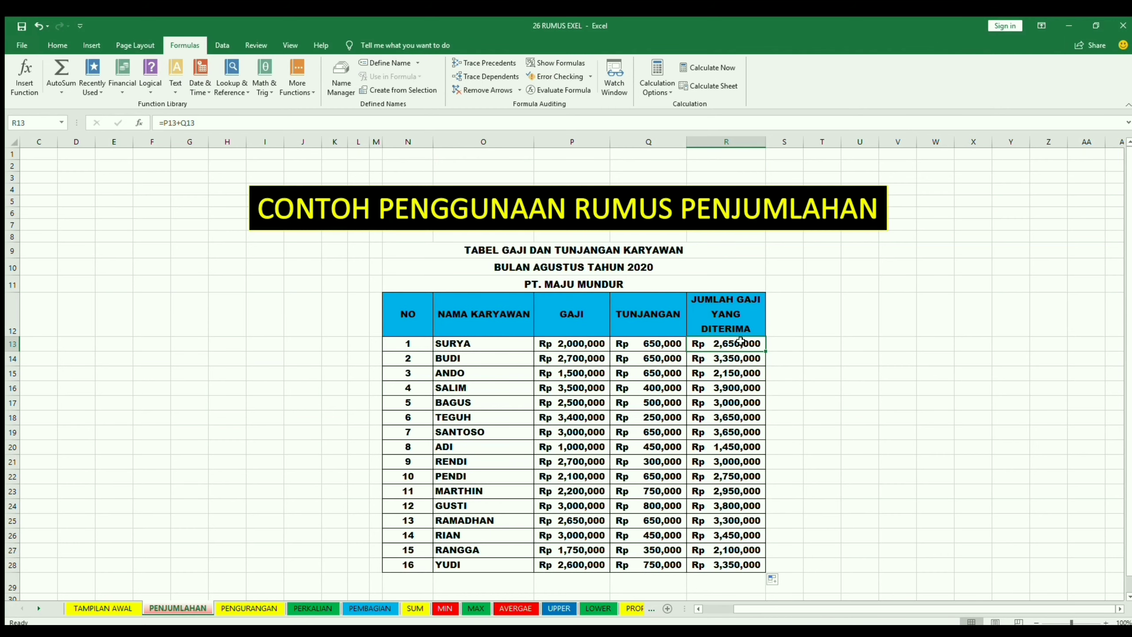
{"action": "left_click", "coordinate": [741, 359]}
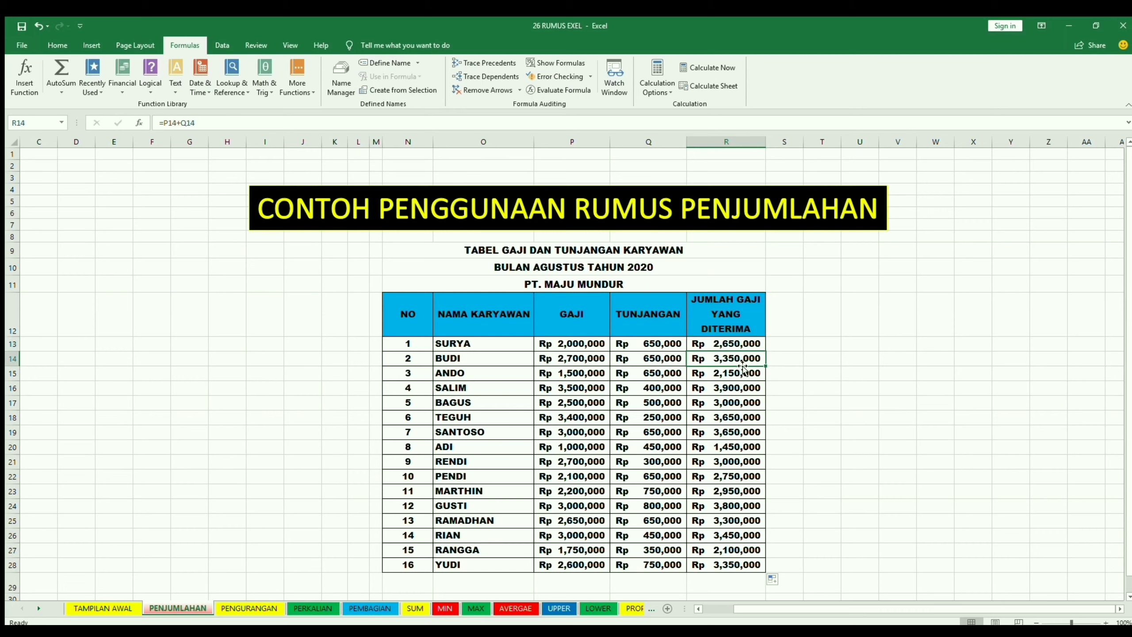
{"action": "left_click", "coordinate": [742, 372]}
{"action": "left_click", "coordinate": [743, 388]}
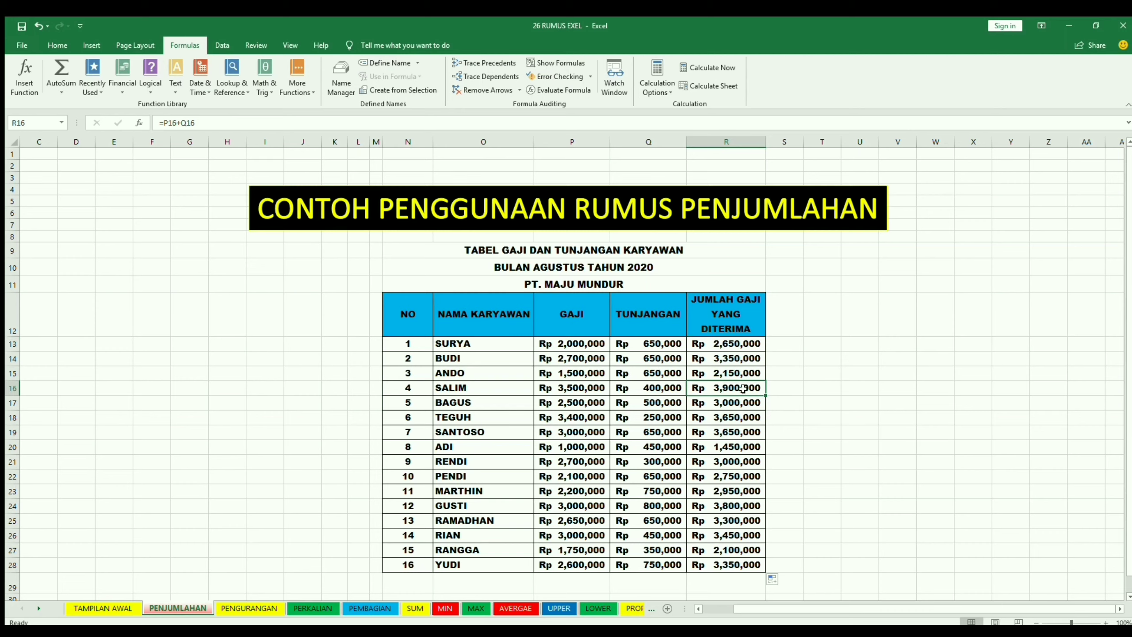
{"action": "left_click", "coordinate": [746, 403]}
{"action": "left_click", "coordinate": [743, 421]}
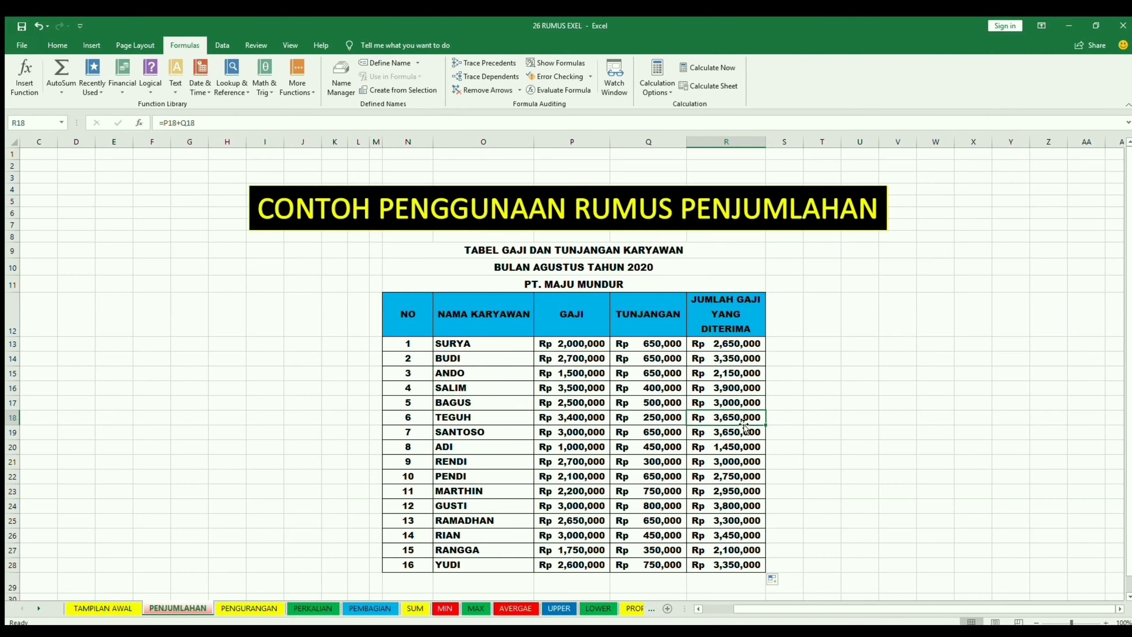
{"action": "left_click", "coordinate": [736, 345]}
On the PENGURANGAN sheet, enter =P13-Q13 in R13 to subtract the first employee's POTONGAN from GAJI
{"action": "key", "text": "ctrl+Page_Down"}
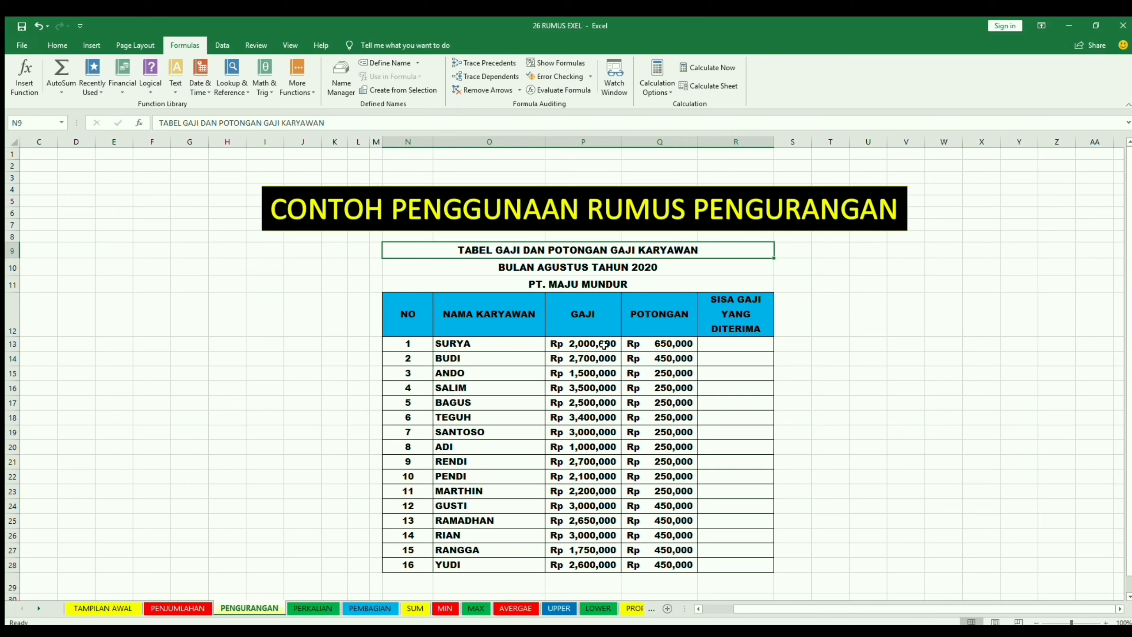
{"action": "left_click", "coordinate": [612, 316]}
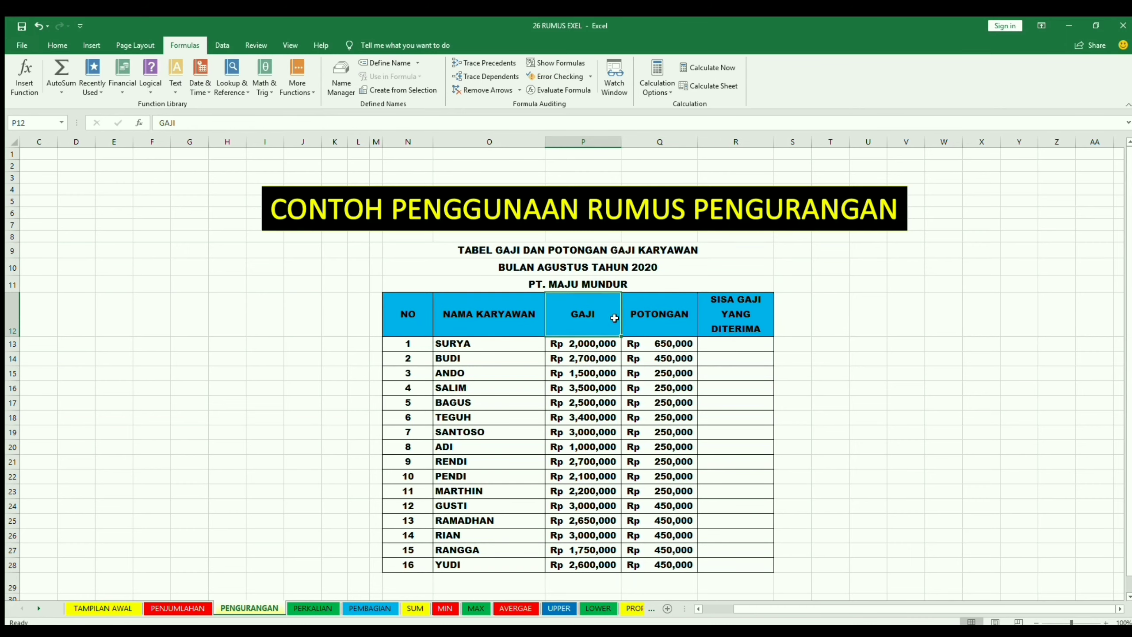
{"action": "left_click", "coordinate": [672, 314]}
{"action": "left_click", "coordinate": [739, 344]}
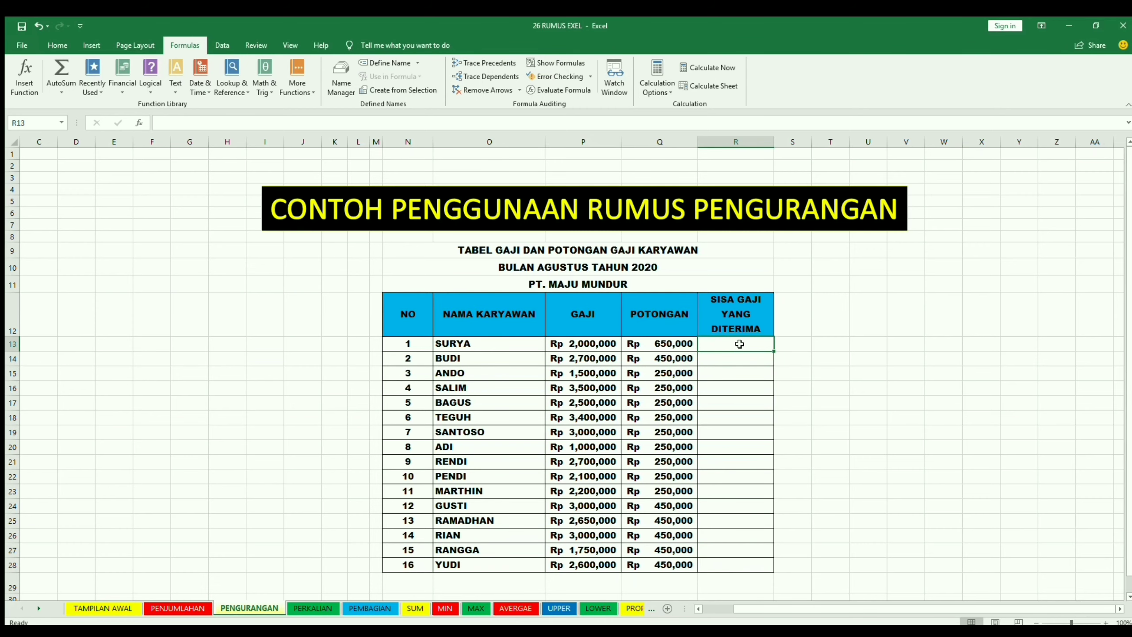
{"action": "type", "text": "="}
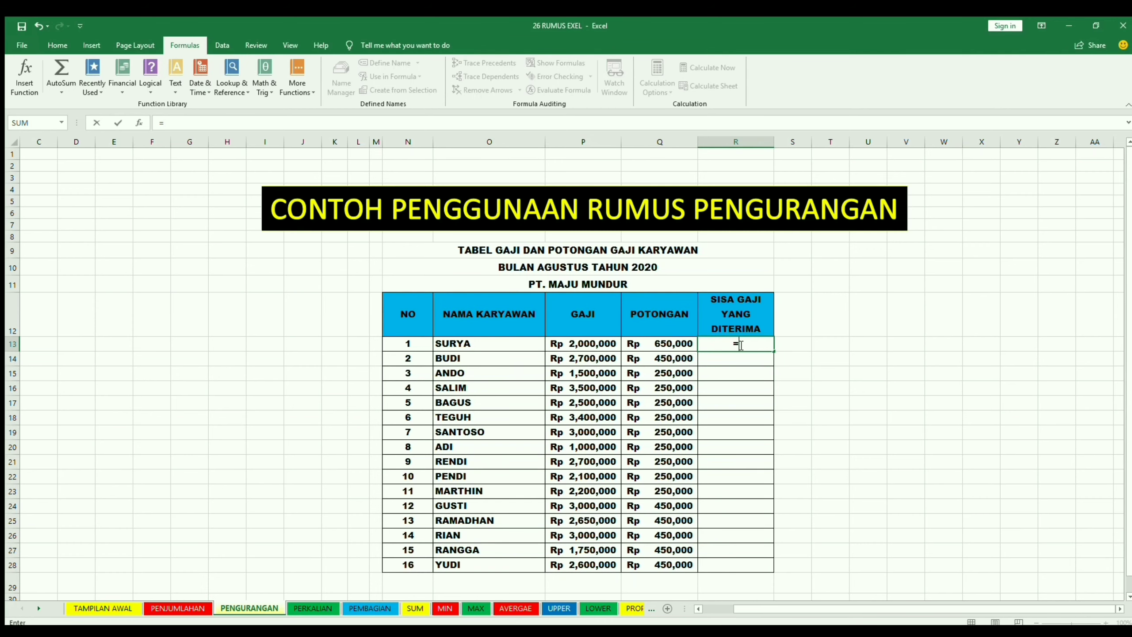
{"action": "left_click", "coordinate": [596, 343]}
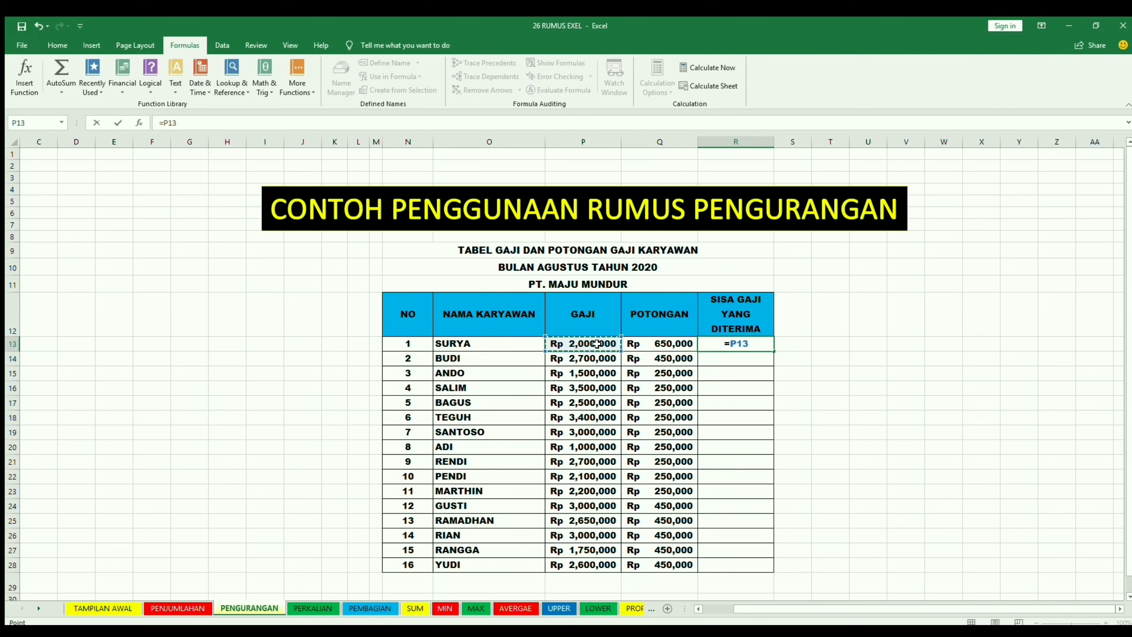
{"action": "type", "text": "-"}
{"action": "left_click", "coordinate": [660, 344]}
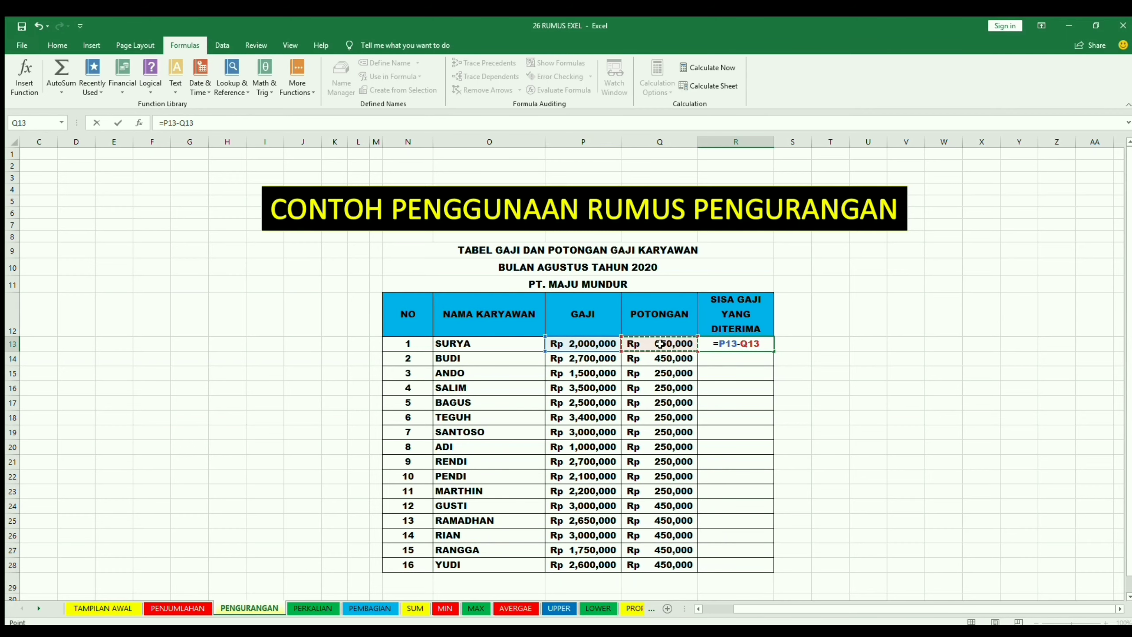
{"action": "key", "text": "Return"}
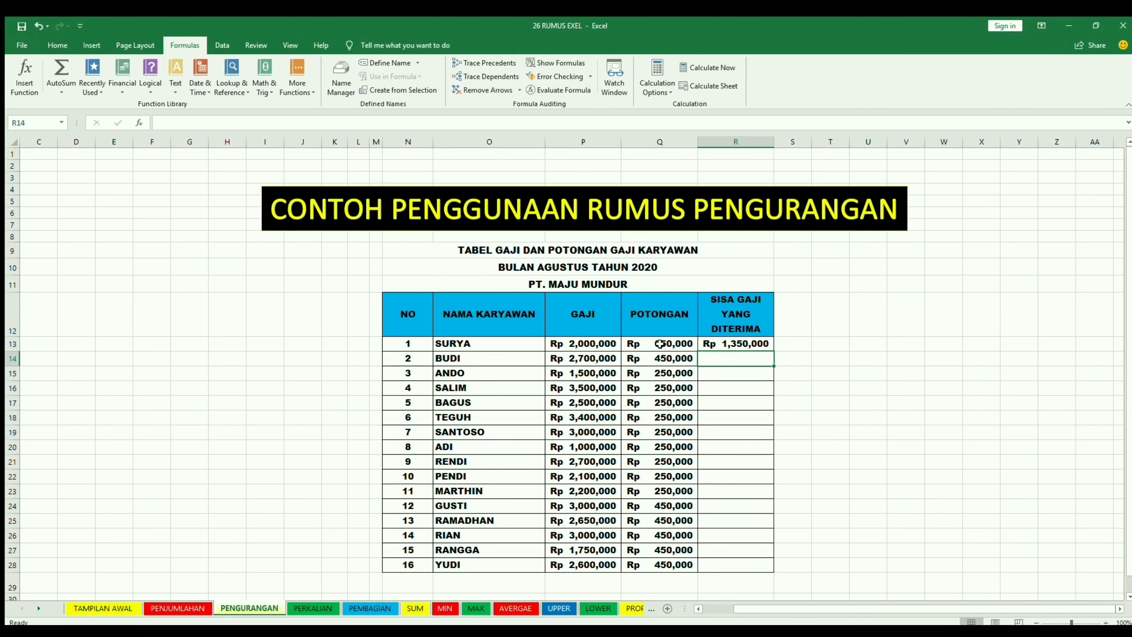
Fill the subtraction formula from R13 down the SISA GAJI YANG DITERIMA column through R28 and check the first copied formulas
{"action": "left_click", "coordinate": [734, 343]}
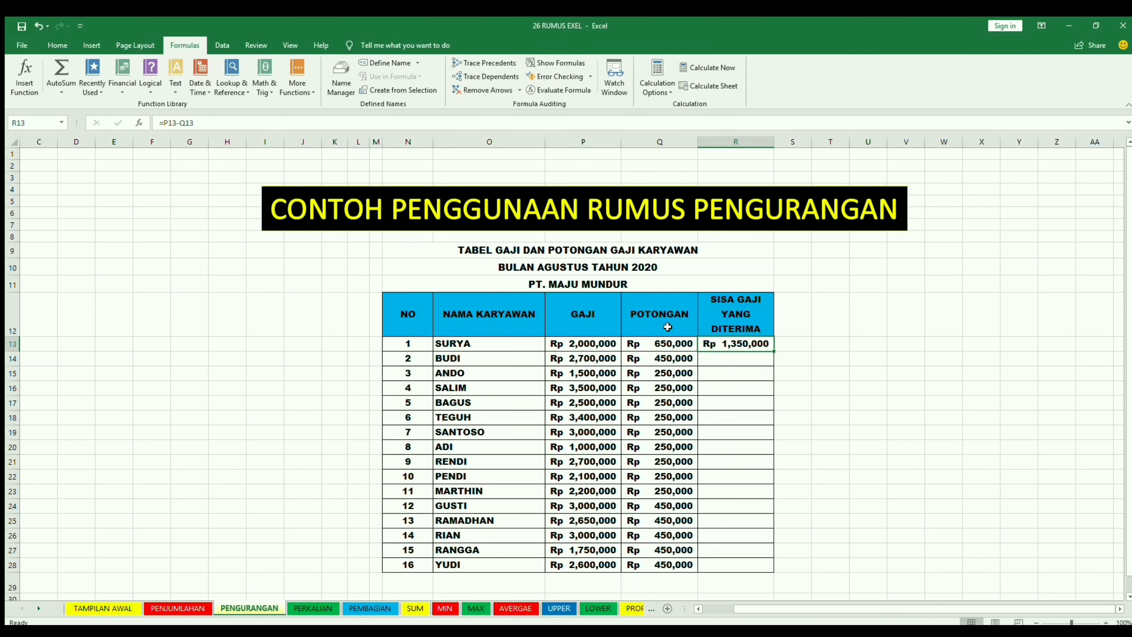
{"action": "left_click_drag", "start_coordinate": [774, 350], "coordinate": [770, 568]}
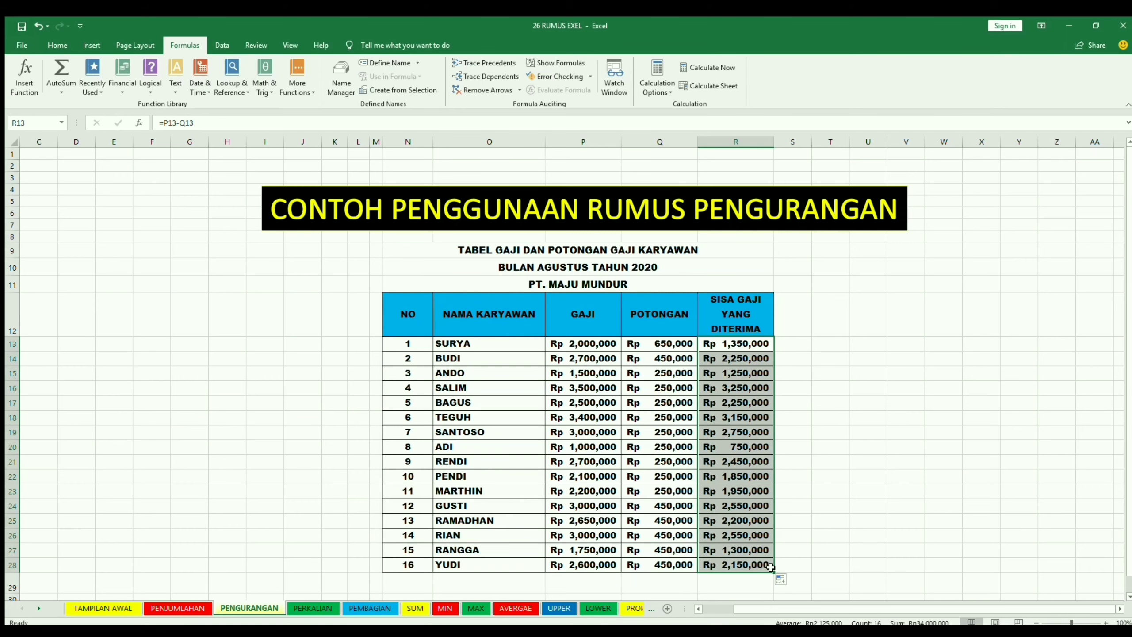
{"action": "left_click", "coordinate": [742, 344]}
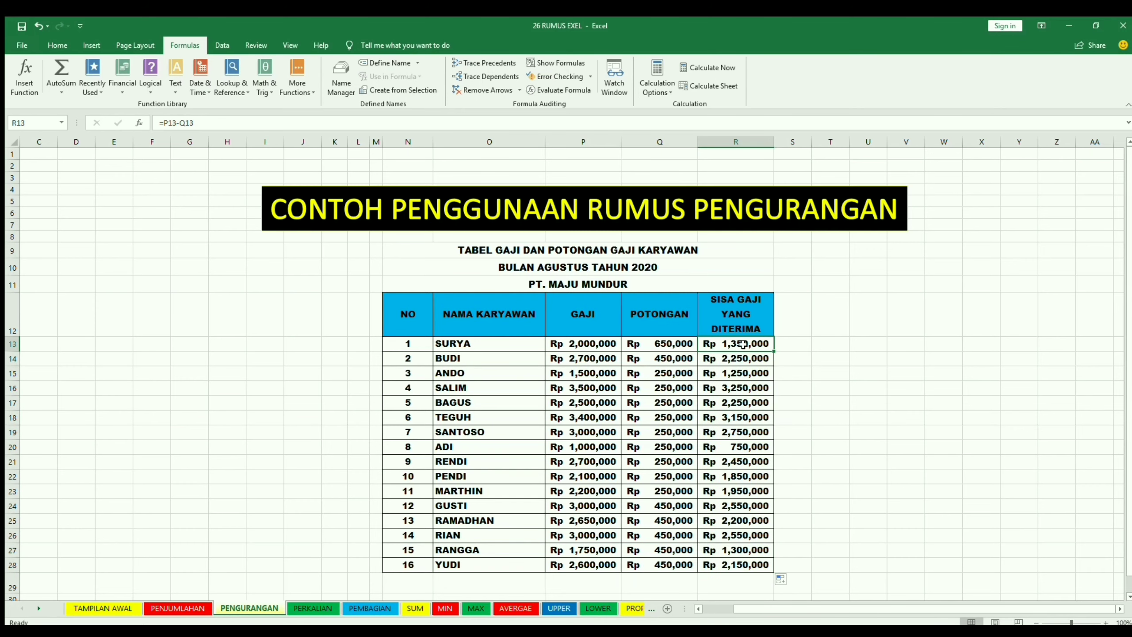
{"action": "left_click", "coordinate": [746, 360]}
{"action": "left_click", "coordinate": [745, 373]}
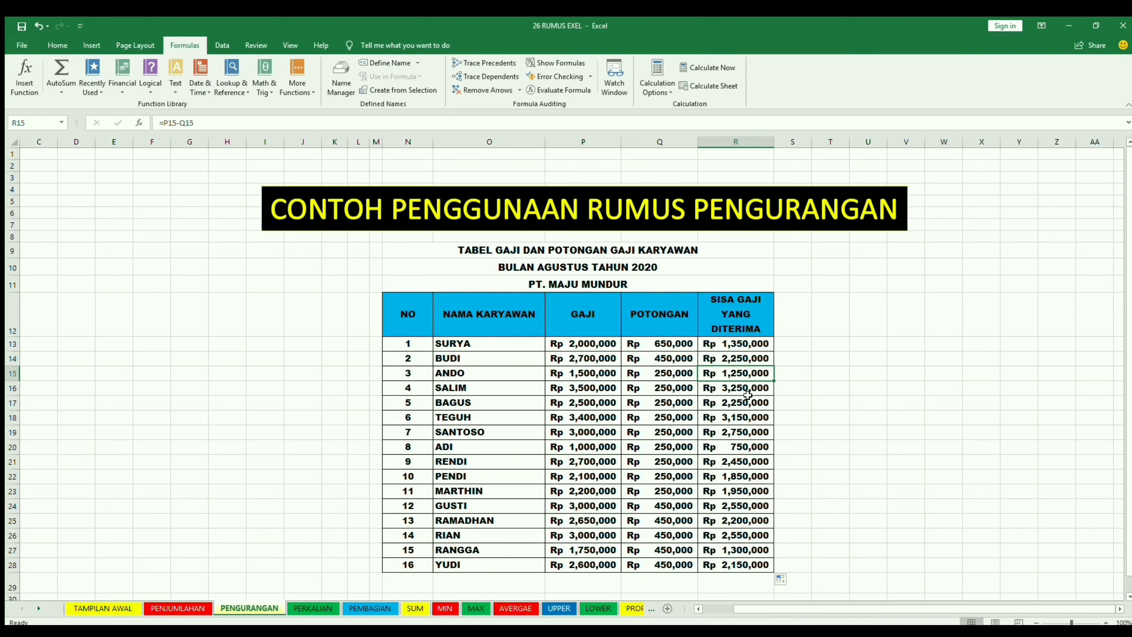
{"action": "left_click", "coordinate": [741, 387]}
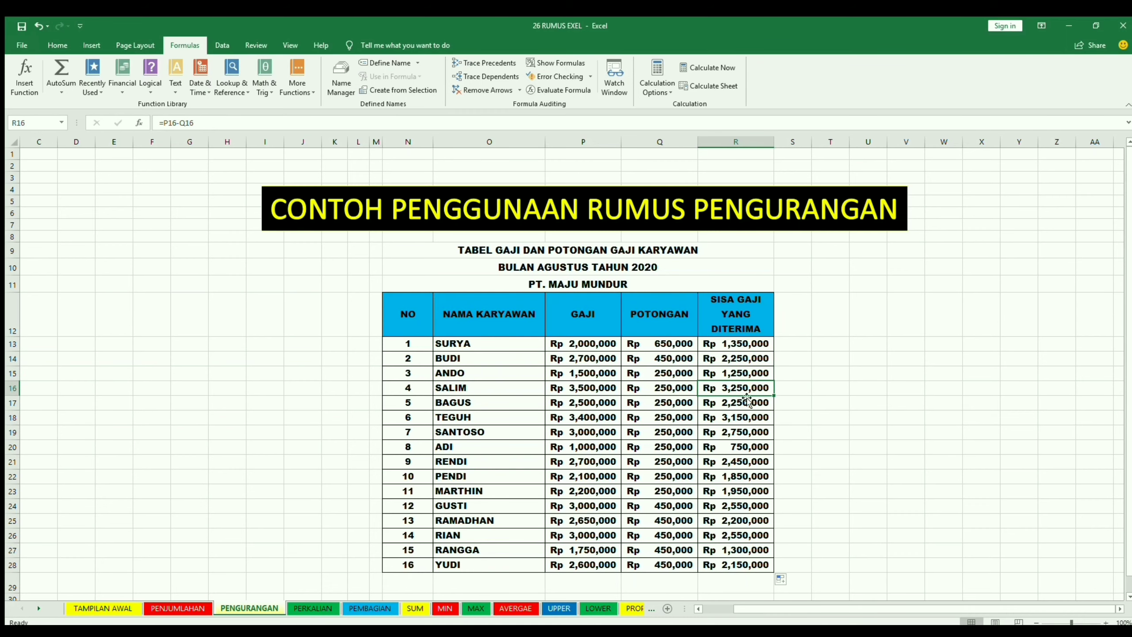
On the PERKALIAN sheet, enter =P13*Q13 in R13 to multiply GULA's JUMLAH BARANG by its HARGA SATUAN
{"action": "key", "text": "ctrl+Page_Down"}
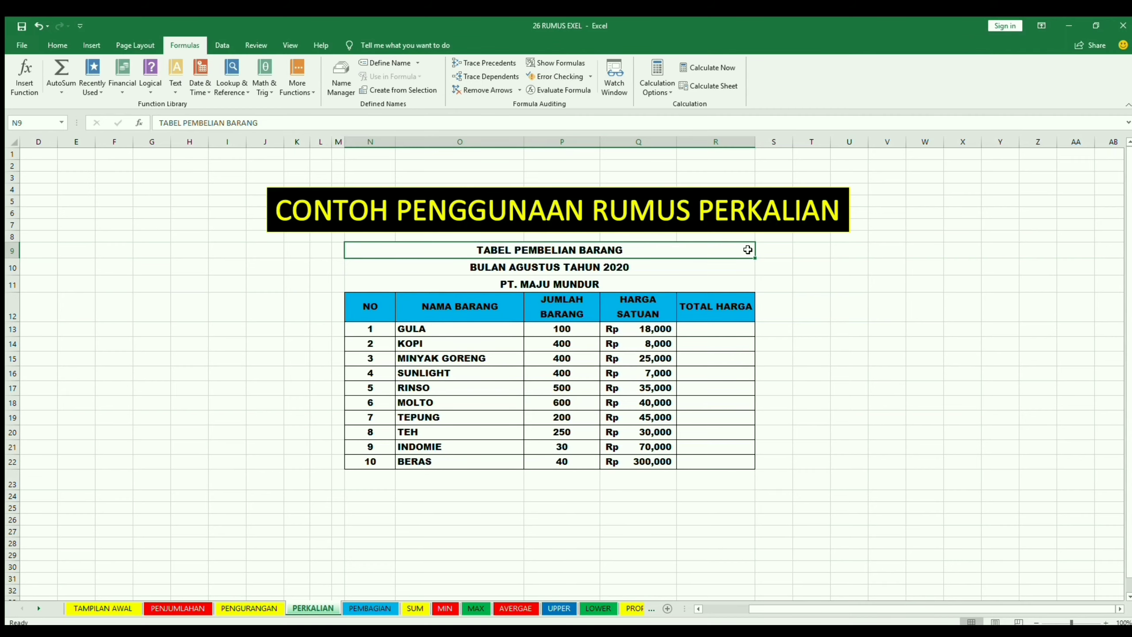
{"action": "left_click", "coordinate": [583, 313]}
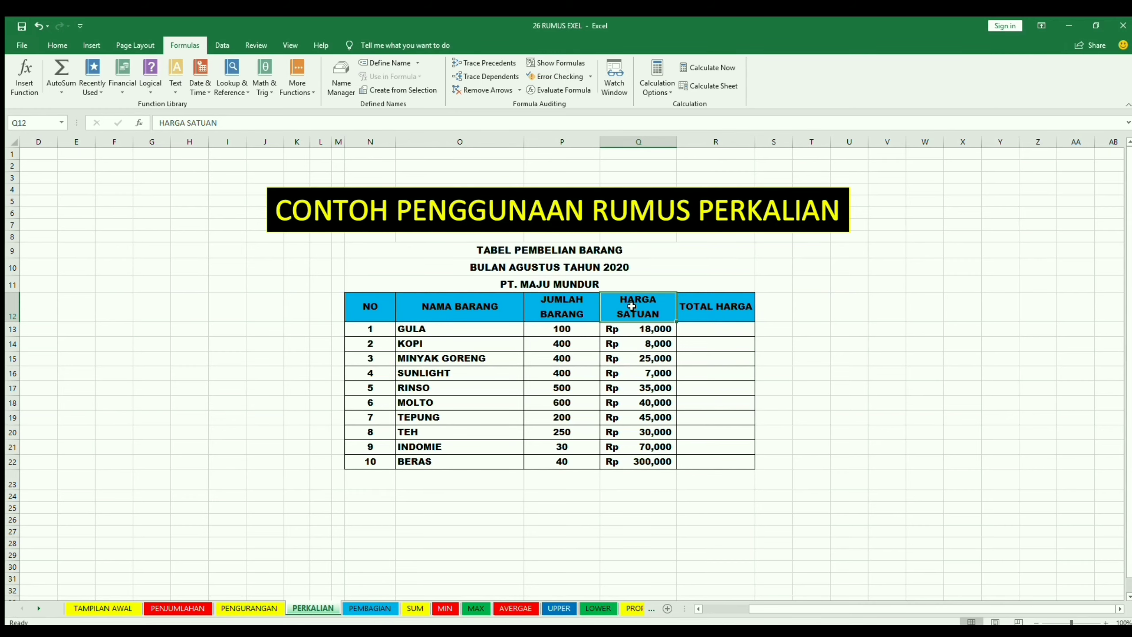
{"action": "key", "text": "Right"}
{"action": "key", "text": "Down"}
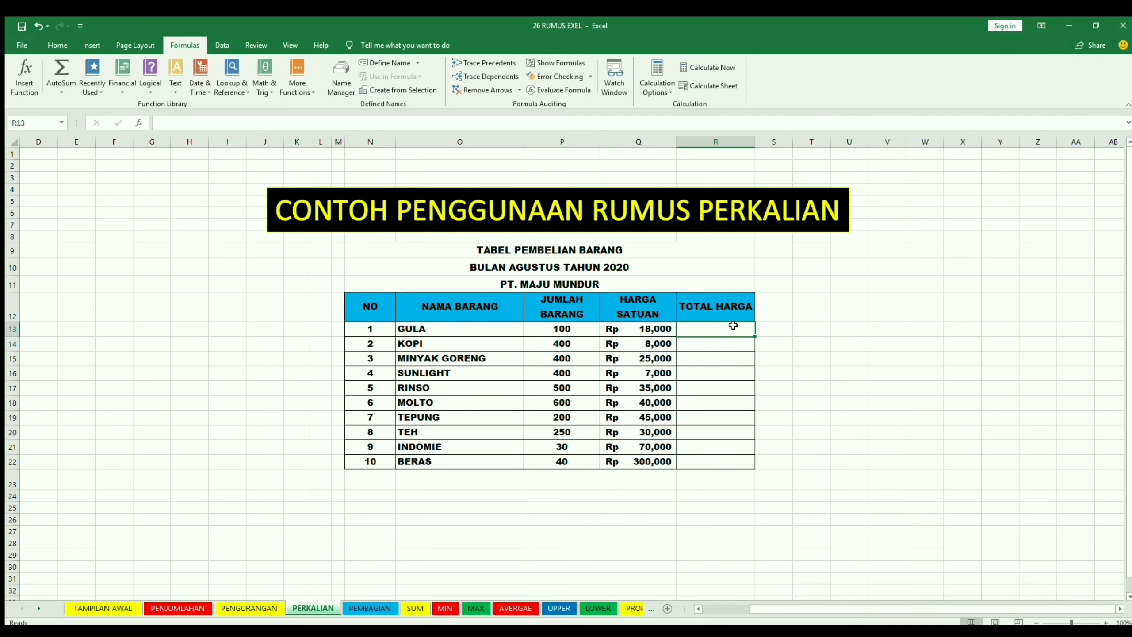
{"action": "type", "text": "="}
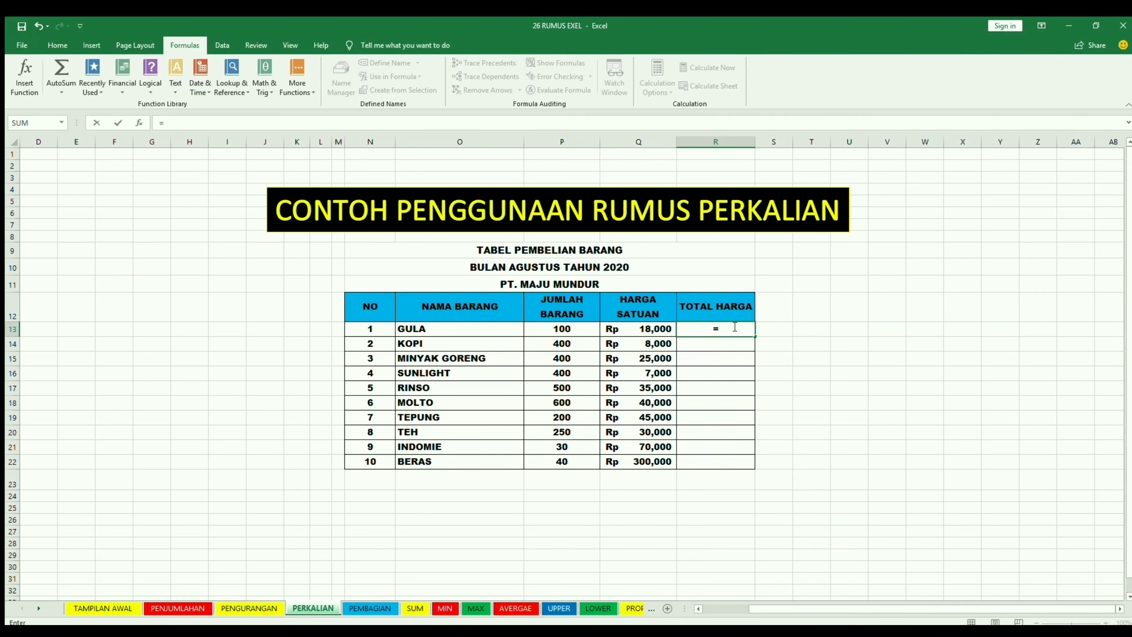
{"action": "left_click", "coordinate": [576, 327]}
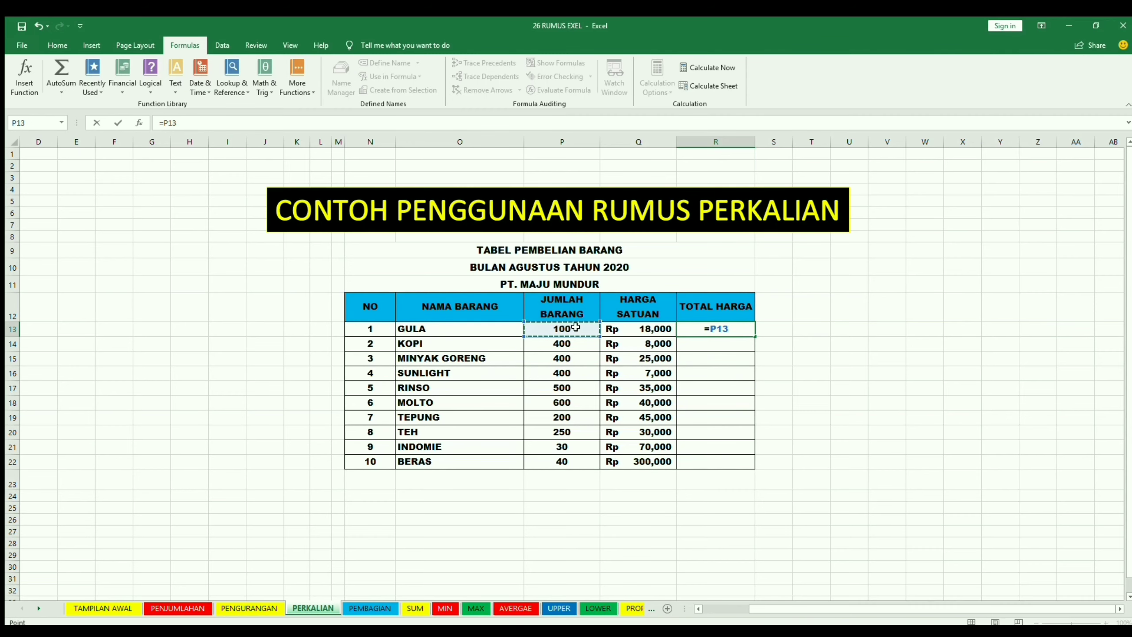
{"action": "type", "text": "*"}
{"action": "left_click", "coordinate": [640, 328]}
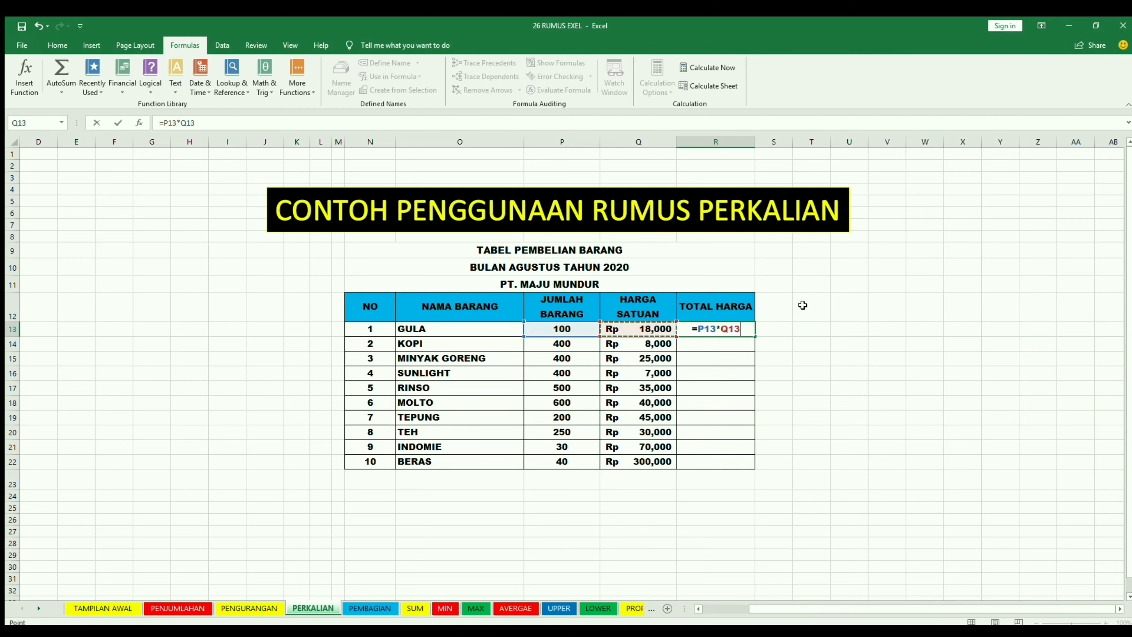
{"action": "key", "text": "Return"}
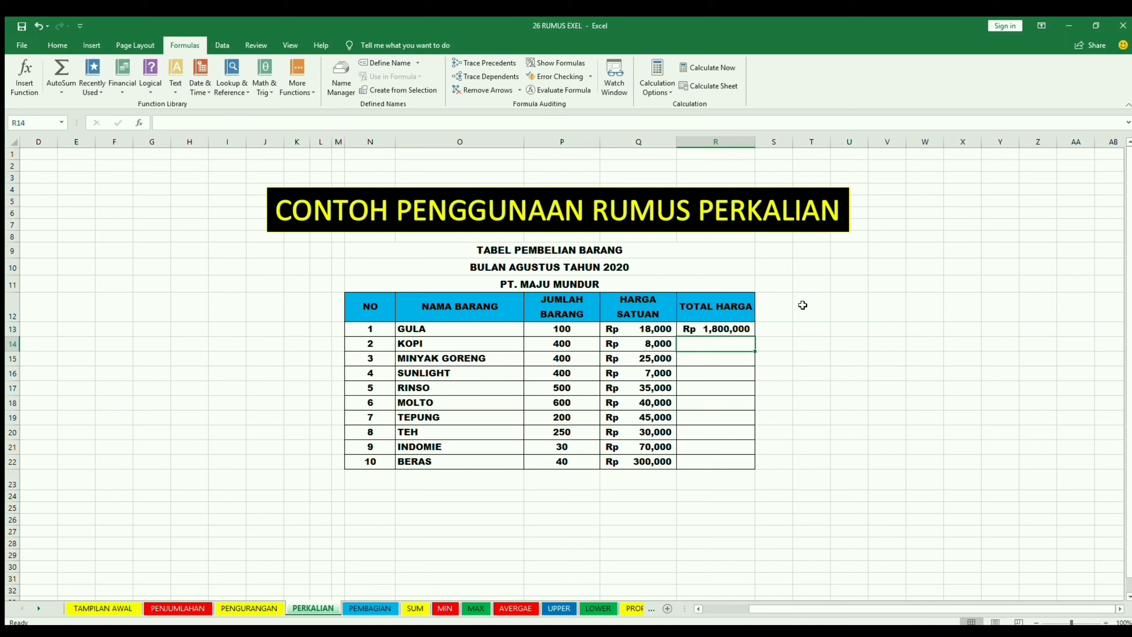
Fill the multiplication formula from R13 down the TOTAL HARGA column through R22 and check the formula in R13
{"action": "left_click", "coordinate": [737, 323]}
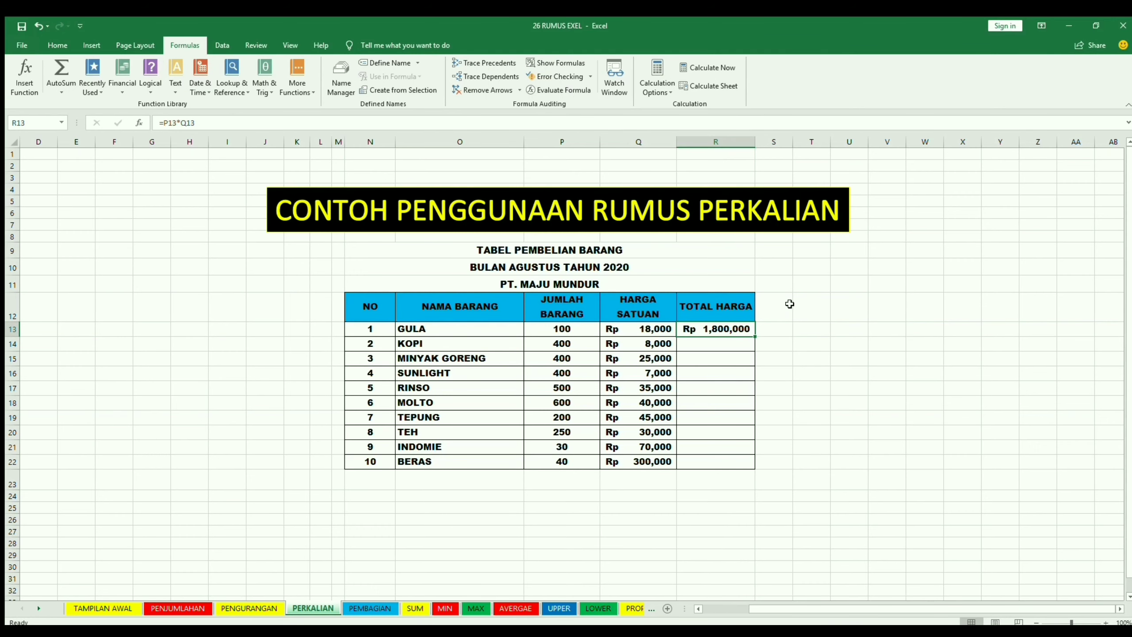
{"action": "left_click", "coordinate": [582, 314]}
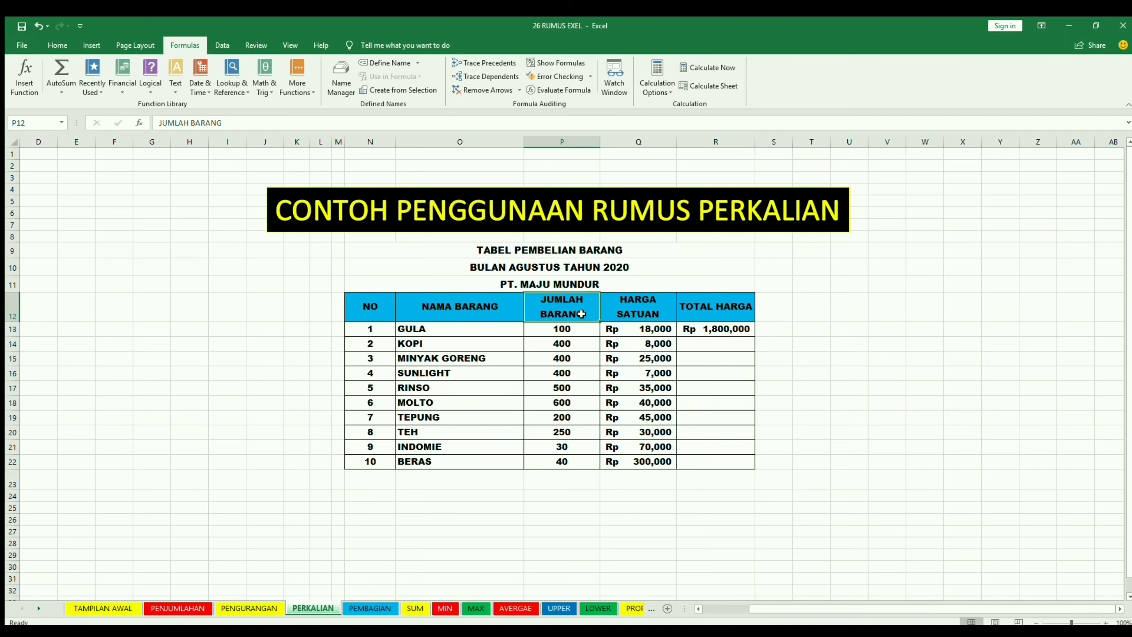
{"action": "left_click", "coordinate": [649, 308]}
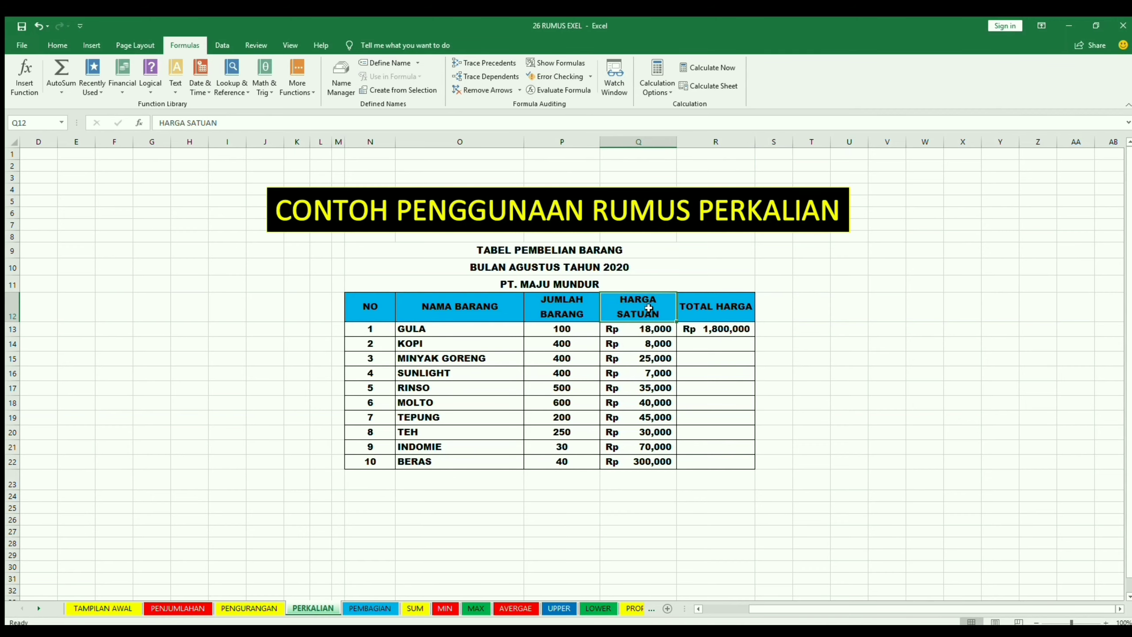
{"action": "left_click", "coordinate": [745, 330]}
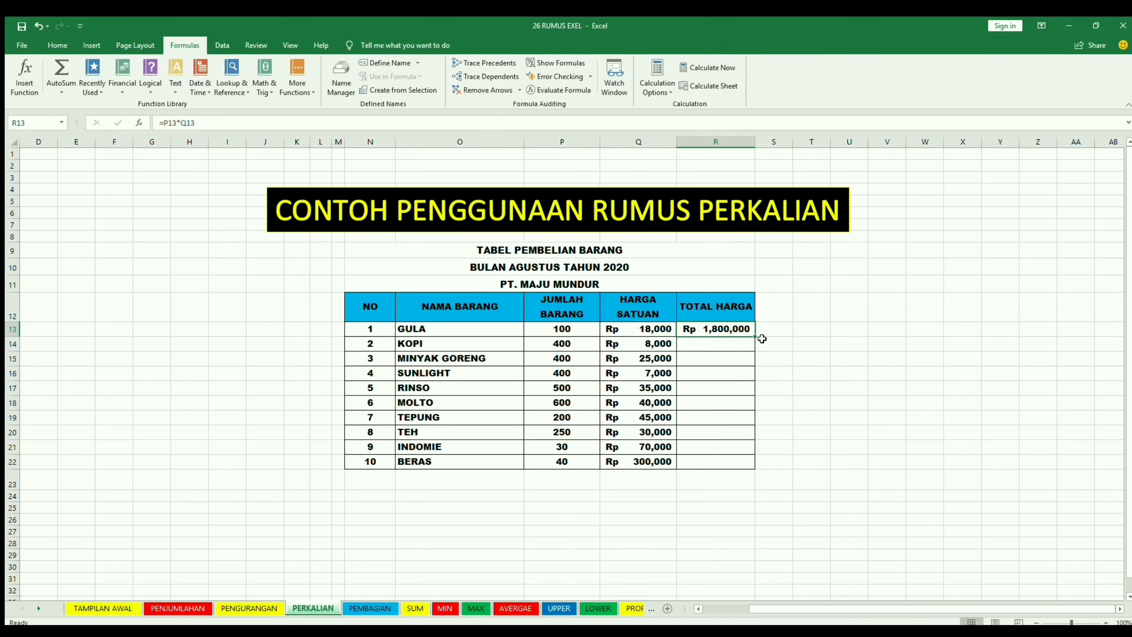
{"action": "left_click_drag", "start_coordinate": [754, 335], "coordinate": [757, 468]}
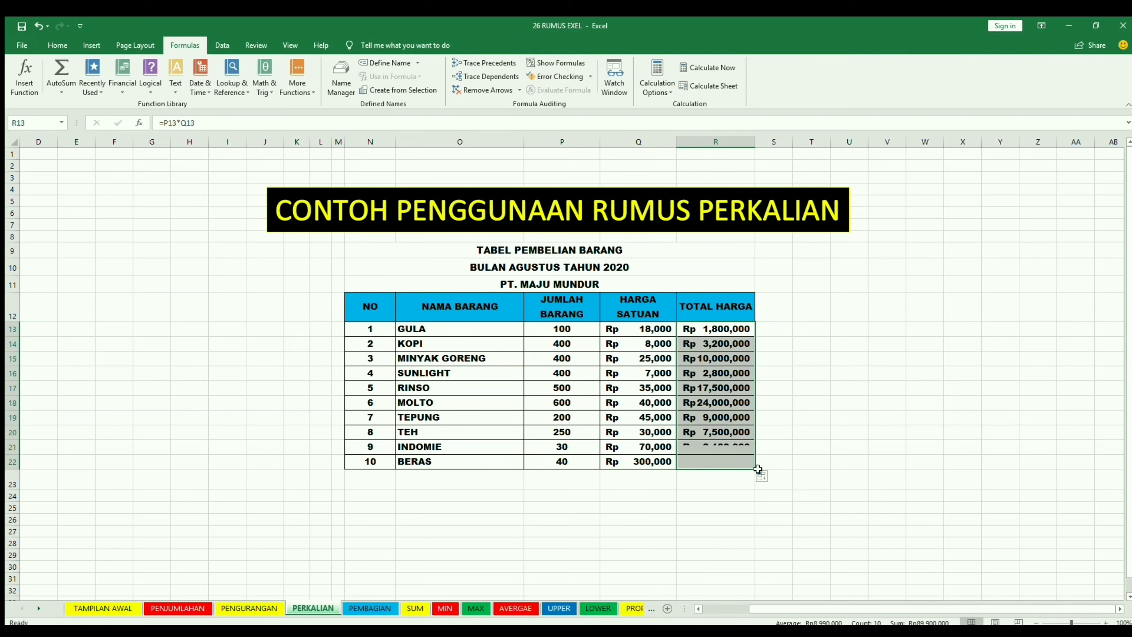
{"action": "left_click", "coordinate": [744, 325]}
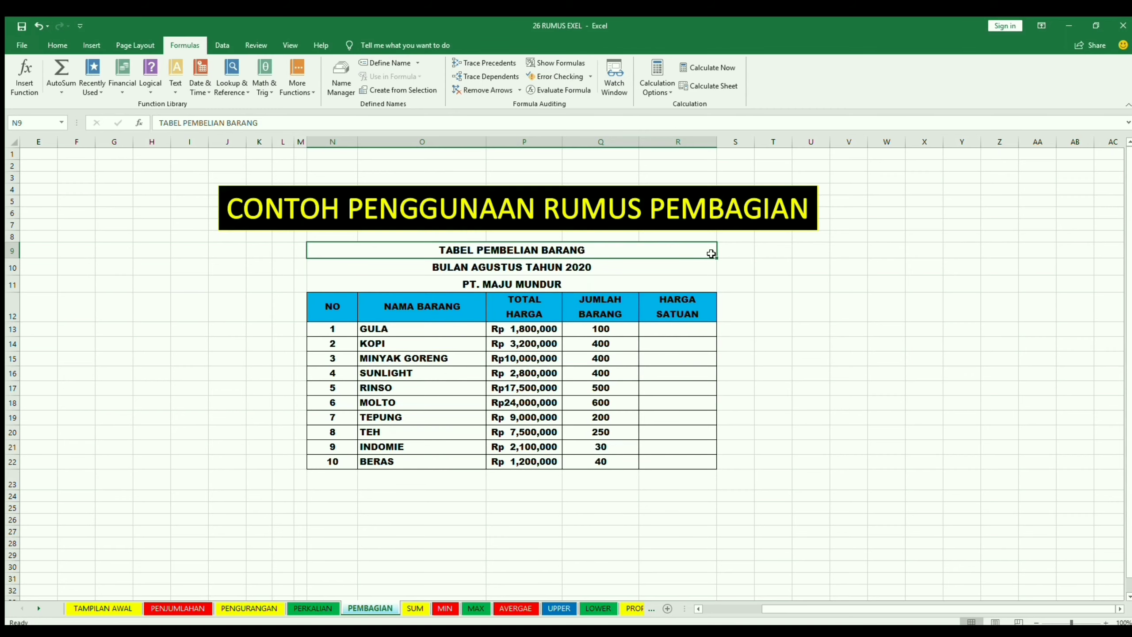
On the PEMBAGIAN sheet, enter =P13/Q13 in R13 to divide GULA's TOTAL HARGA by its JUMLAH BARANG
{"action": "left_click", "coordinate": [531, 314]}
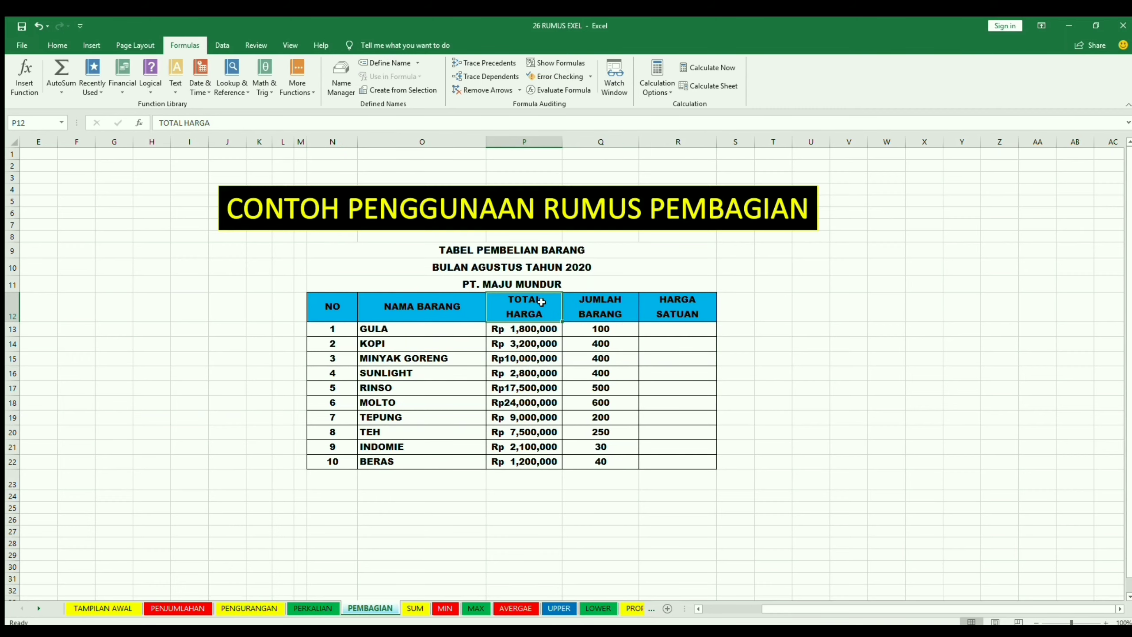
{"action": "left_click", "coordinate": [631, 309]}
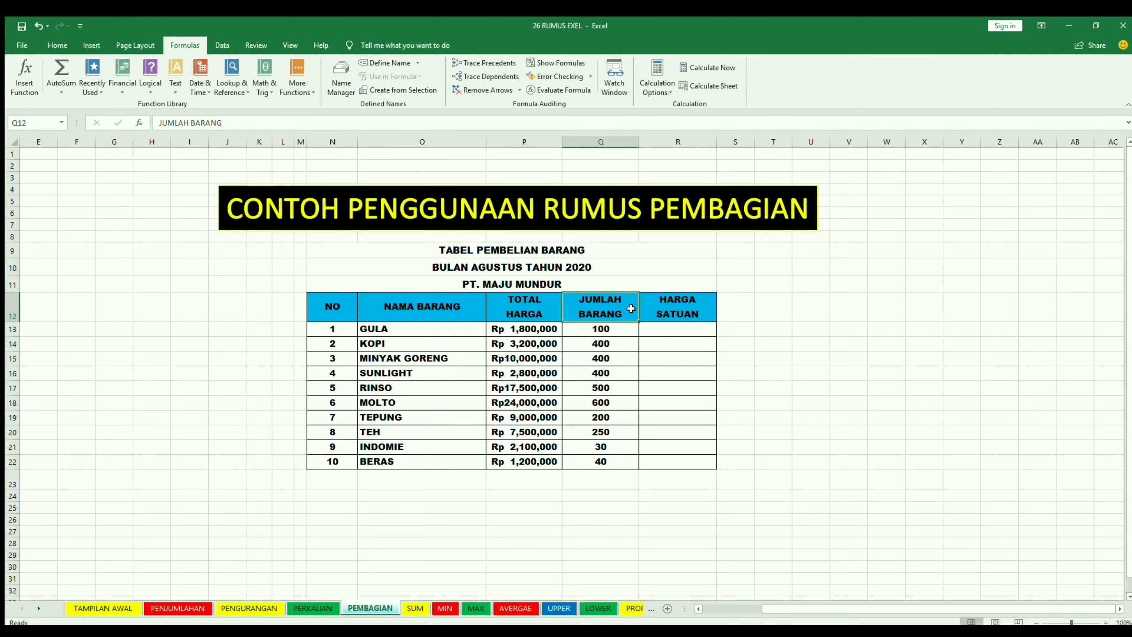
{"action": "left_click", "coordinate": [686, 329]}
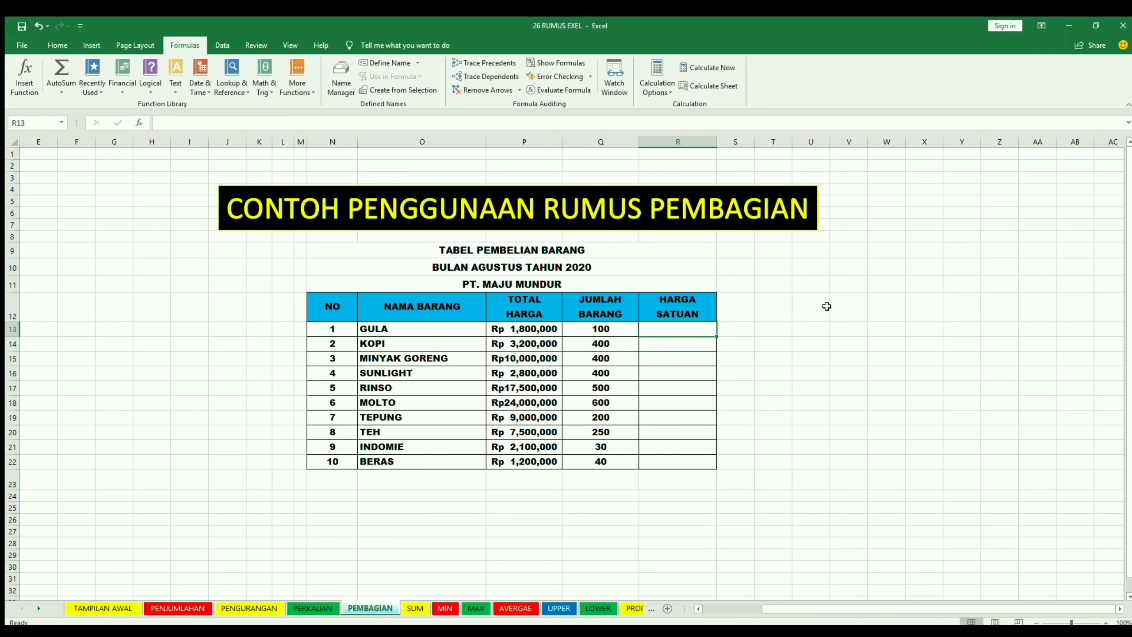
{"action": "type", "text": "="}
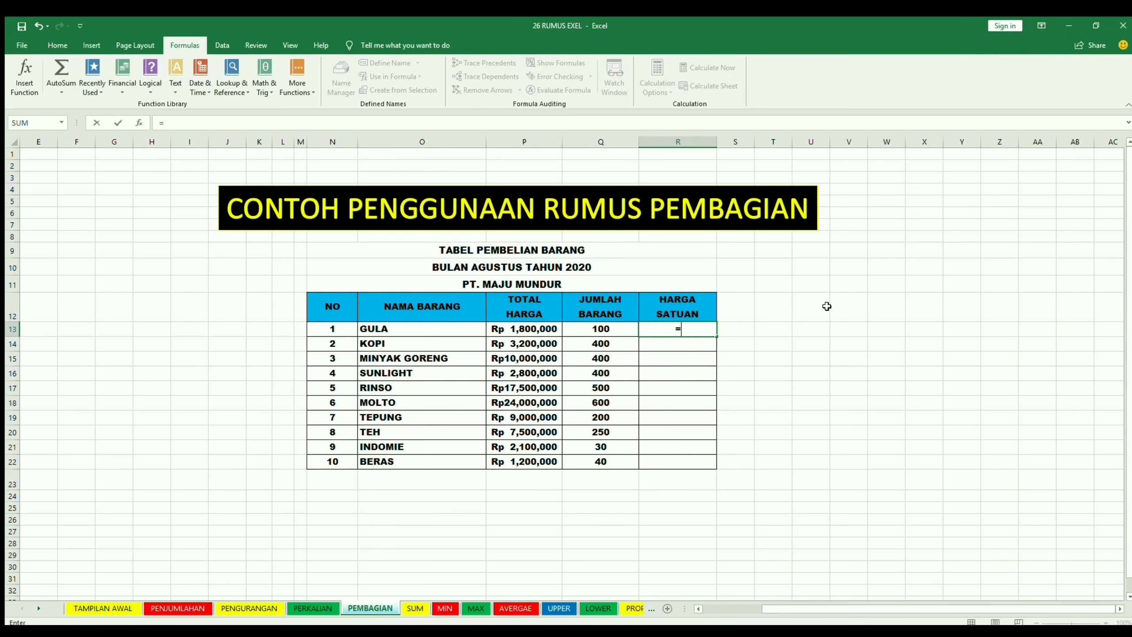
{"action": "left_click", "coordinate": [541, 329]}
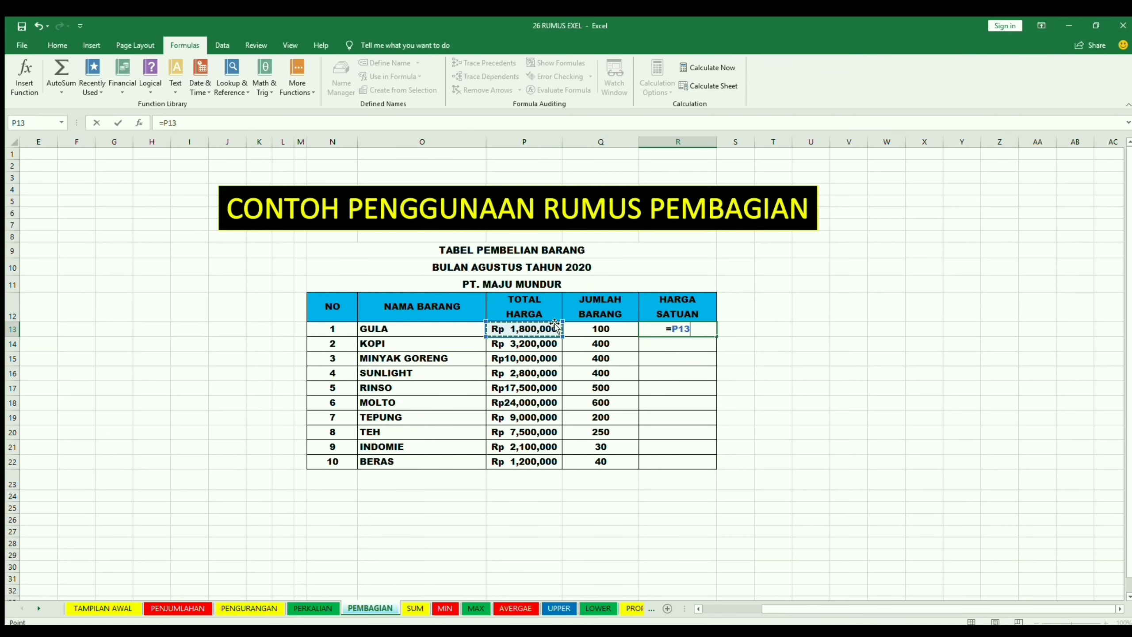
{"action": "type", "text": "/"}
{"action": "left_click", "coordinate": [604, 329]}
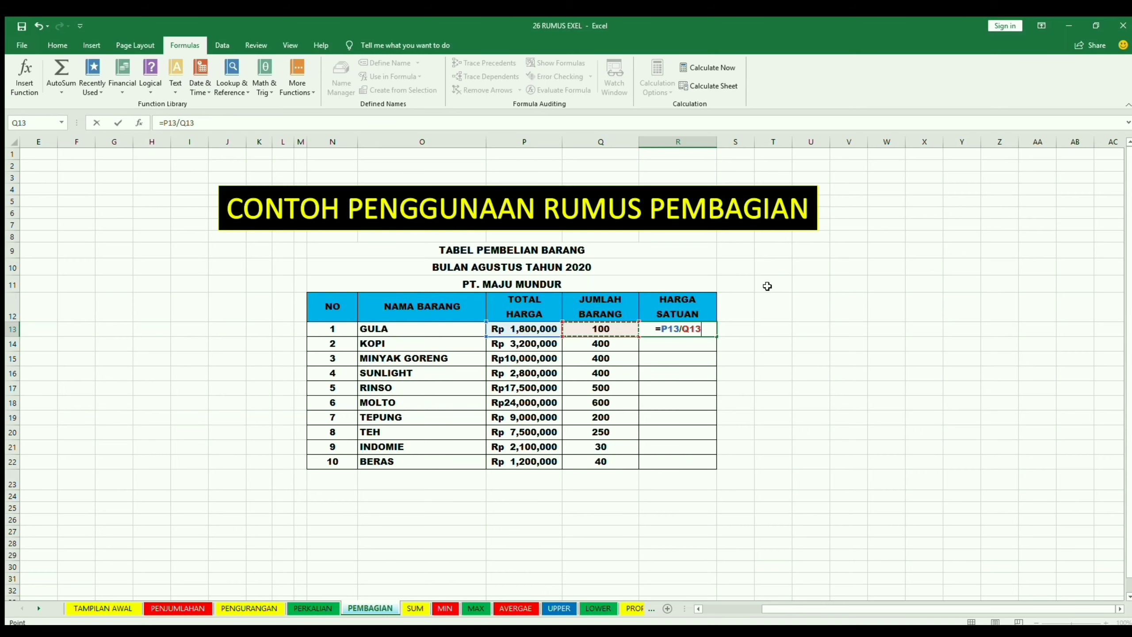
{"action": "key", "text": "Return"}
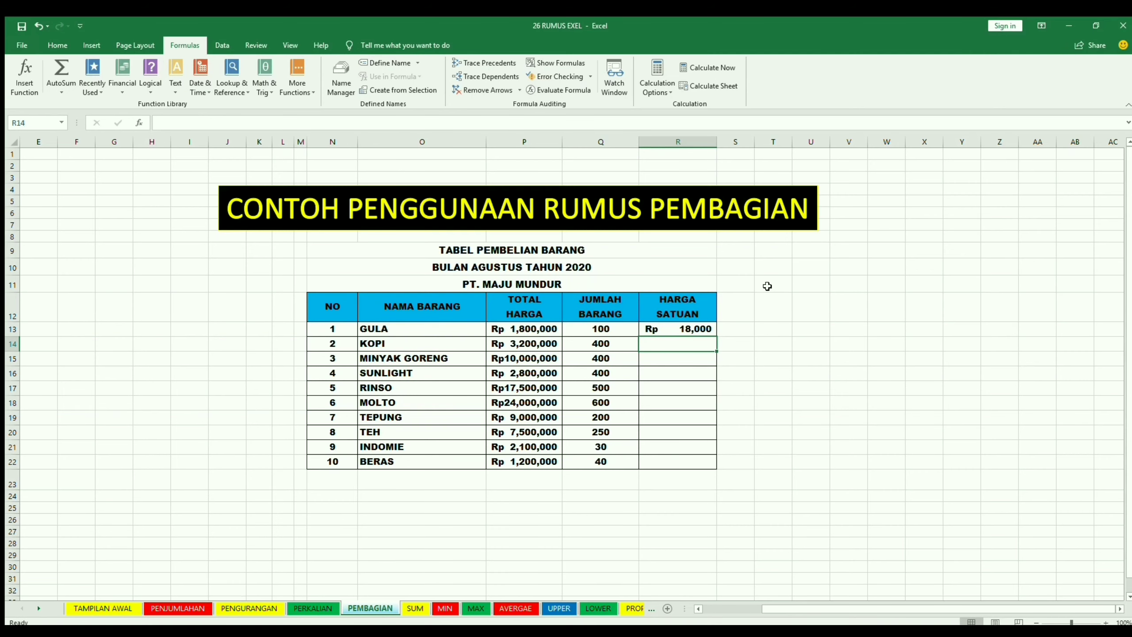
Check GULA's division formula and fill it from R13 down the HARGA SATUAN column through R22
{"action": "left_click", "coordinate": [696, 329]}
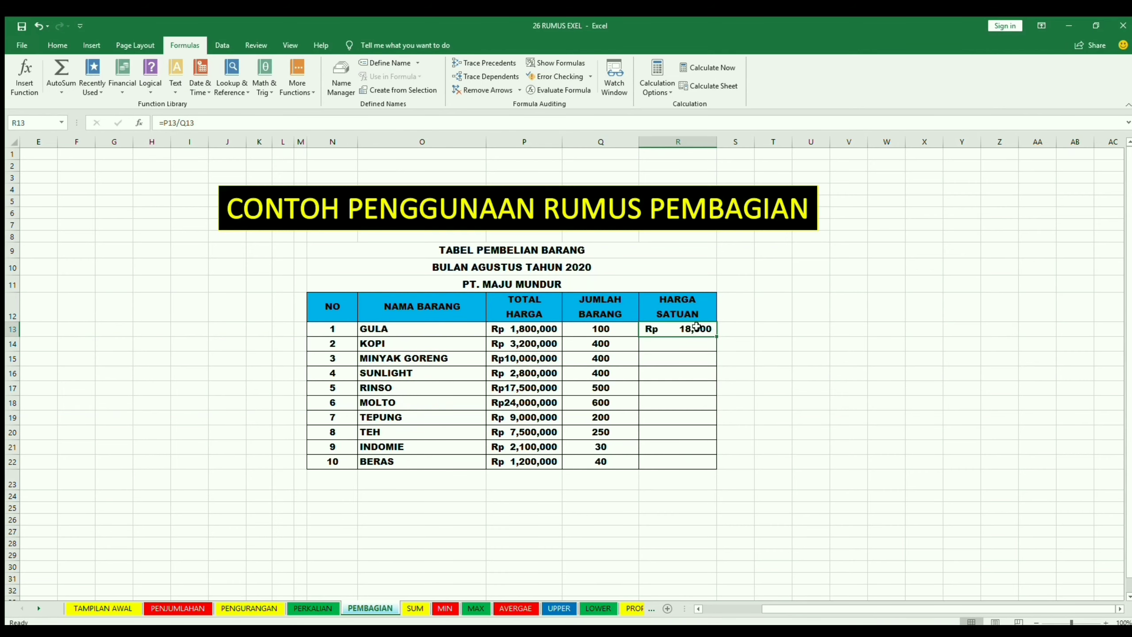
{"action": "left_click", "coordinate": [530, 330]}
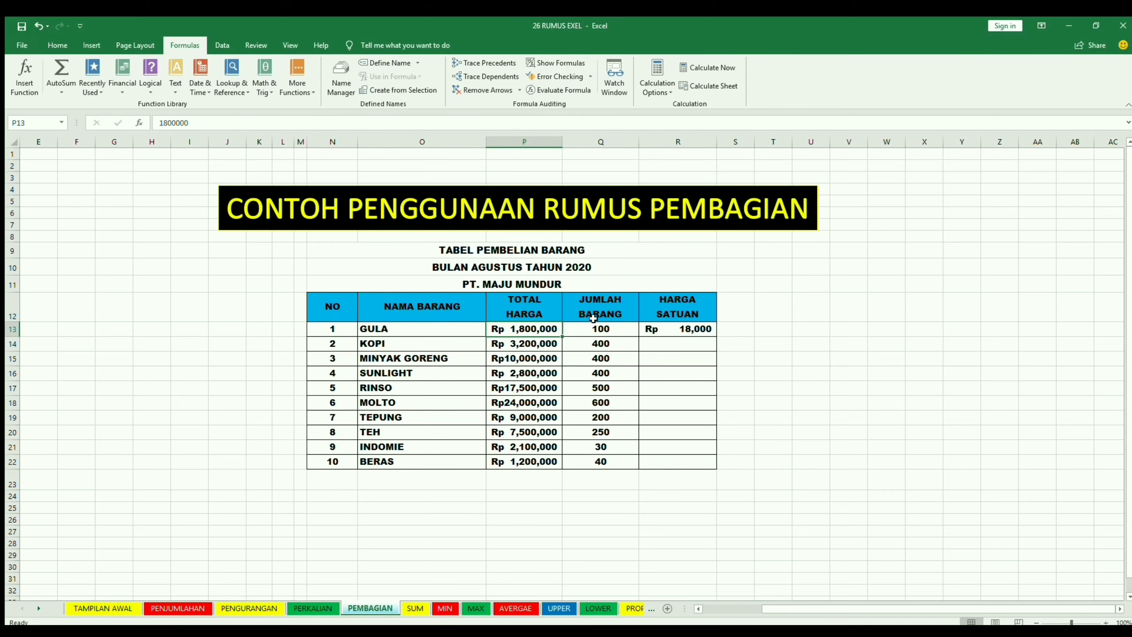
{"action": "left_click", "coordinate": [608, 325]}
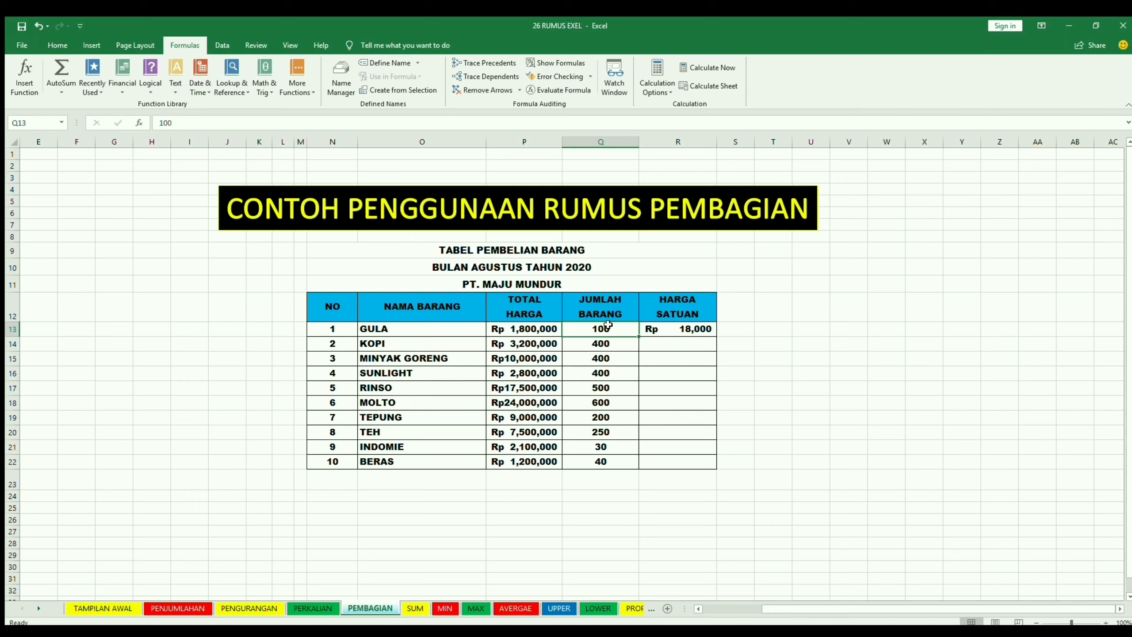
{"action": "left_click", "coordinate": [706, 328]}
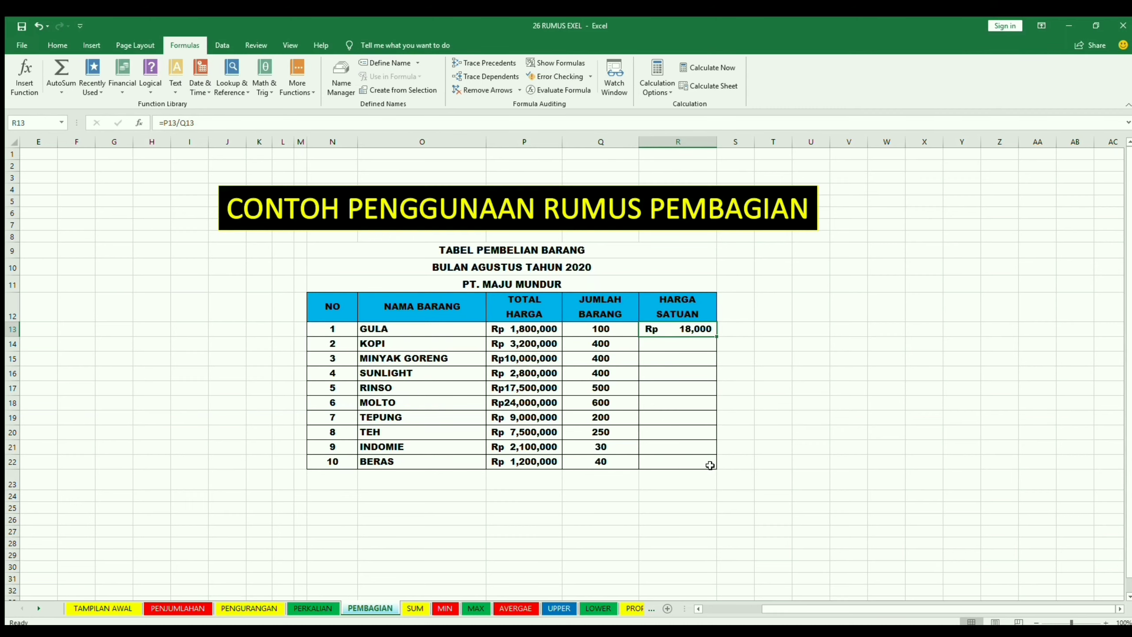
{"action": "left_click_drag", "start_coordinate": [716, 336], "coordinate": [720, 465]}
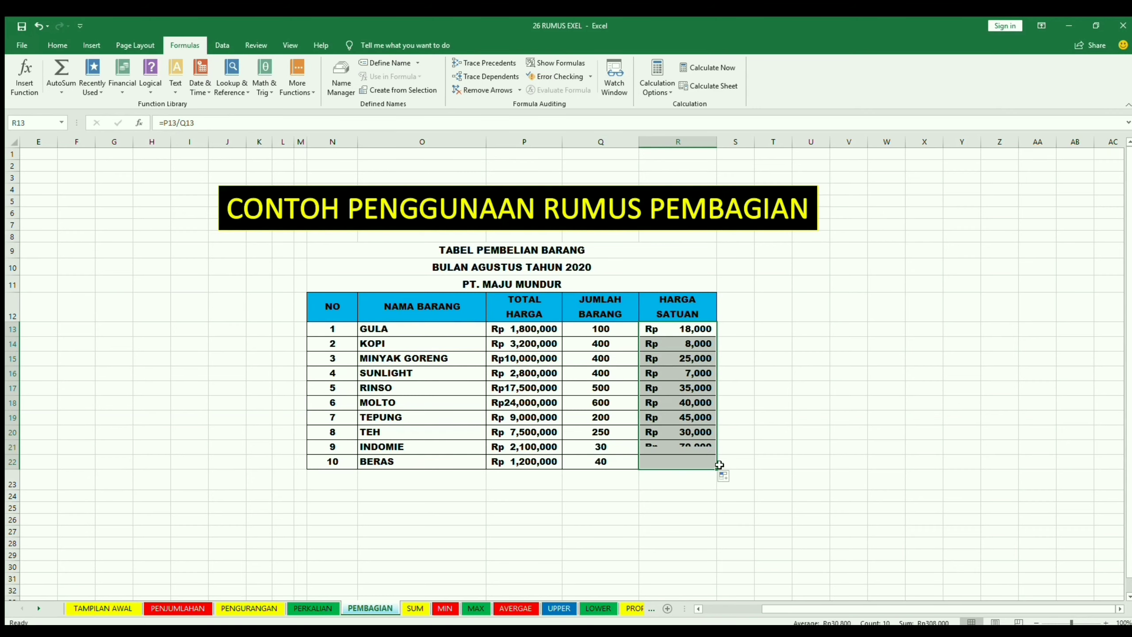
{"action": "left_click", "coordinate": [689, 332]}
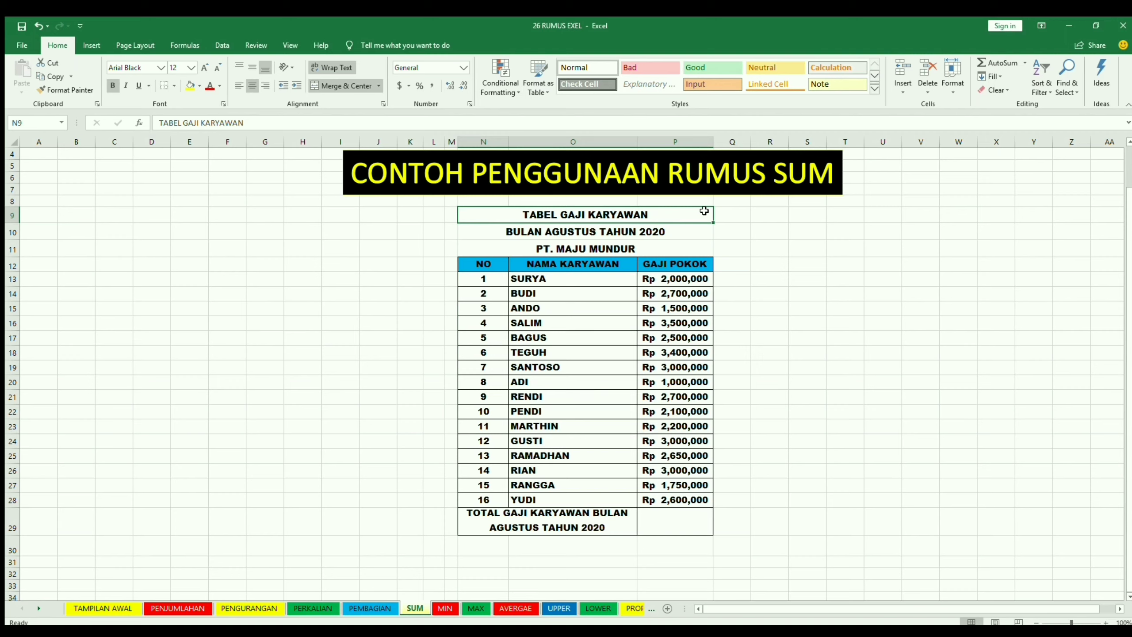
On the SUM sheet, enter =SUM(P13:P28) in P29 to total the GAJI POKOK column and check the formula
{"action": "key", "text": "Down"}
{"action": "key", "text": "Down"}
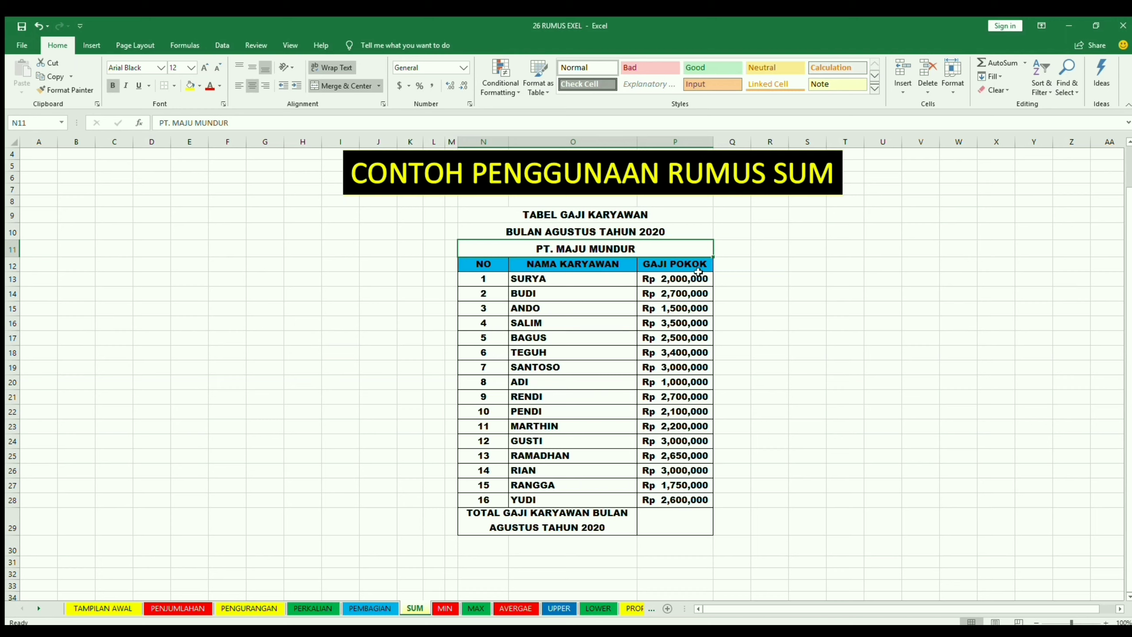
{"action": "left_click_drag", "start_coordinate": [697, 279], "coordinate": [698, 493]}
{"action": "left_click", "coordinate": [686, 524]}
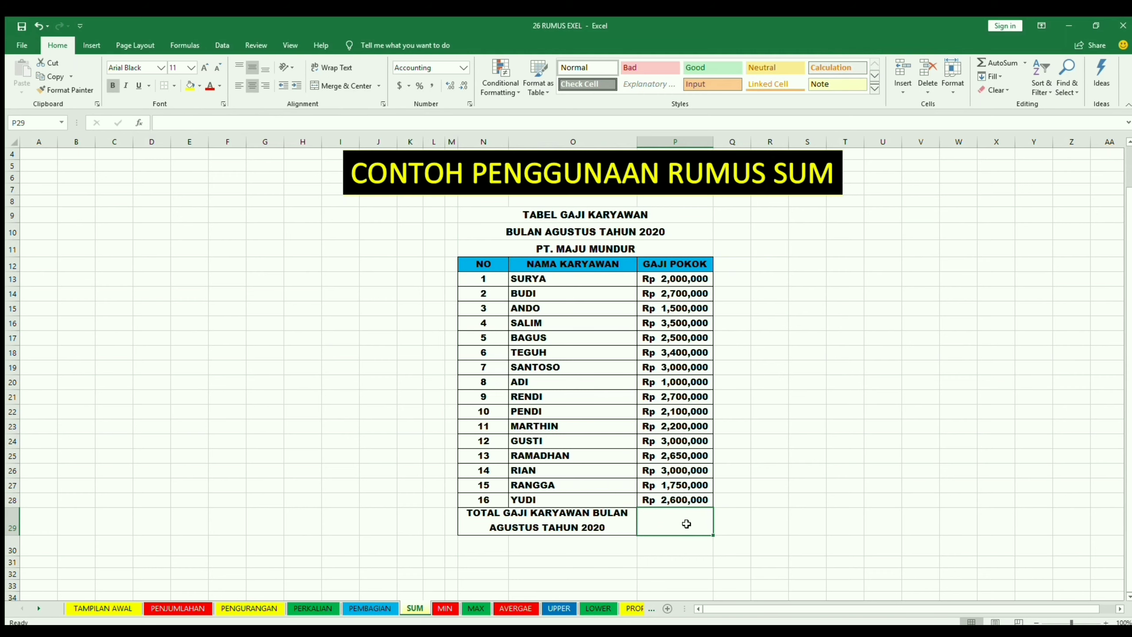
{"action": "type", "text": "="}
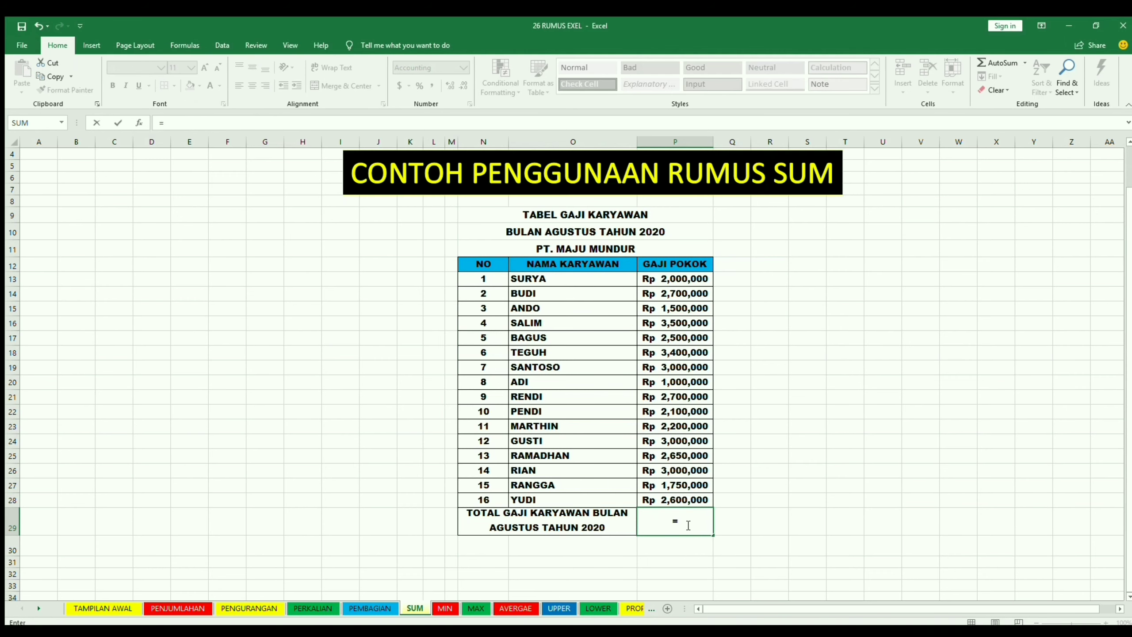
{"action": "type", "text": "SUM("}
{"action": "left_click_drag", "start_coordinate": [686, 279], "coordinate": [687, 493]}
{"action": "type", "text": ")"}
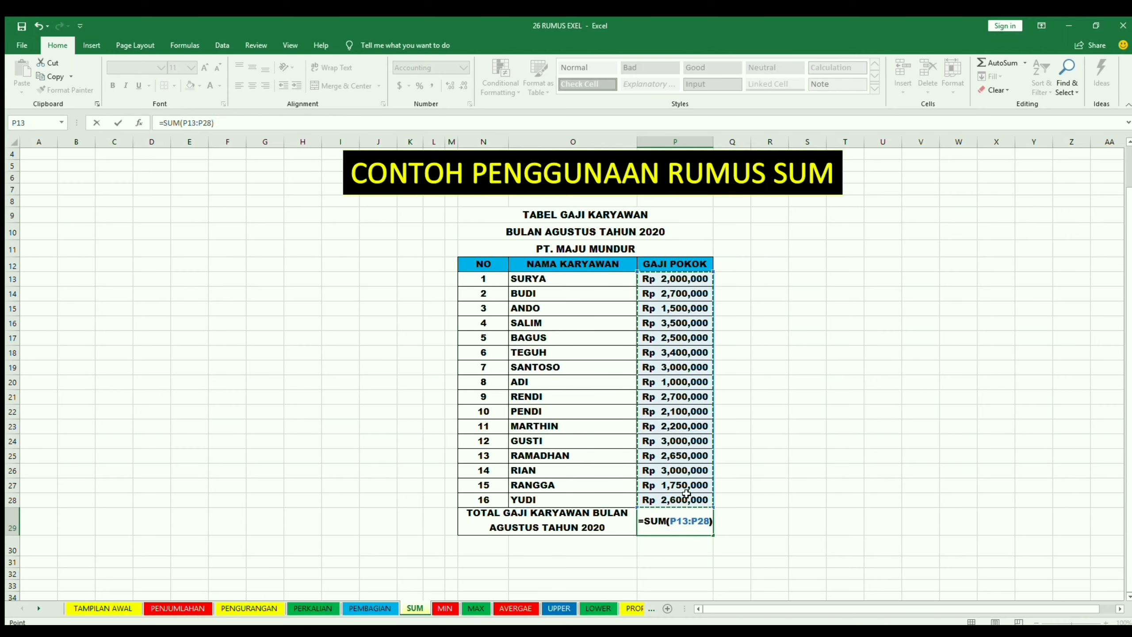
{"action": "key", "text": "Return"}
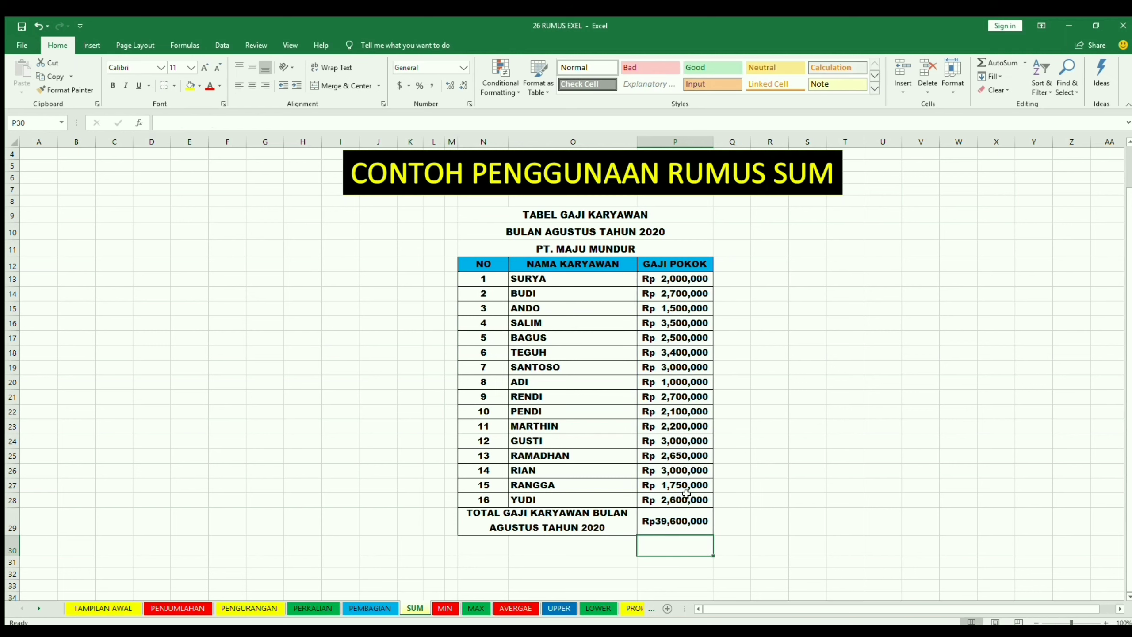
{"action": "left_click", "coordinate": [700, 517]}
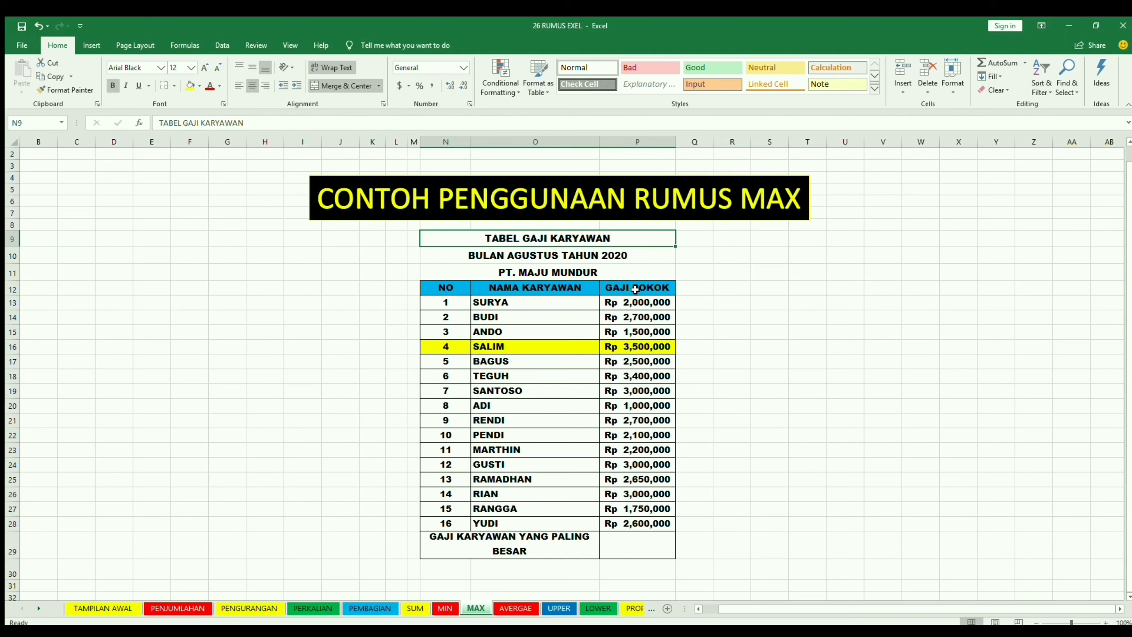
On the MAX sheet, examine the GAJI POKOK values and the yellow-highlighted employee row 16
{"action": "left_click", "coordinate": [633, 262]}
{"action": "left_click_drag", "start_coordinate": [645, 302], "coordinate": [635, 521]}
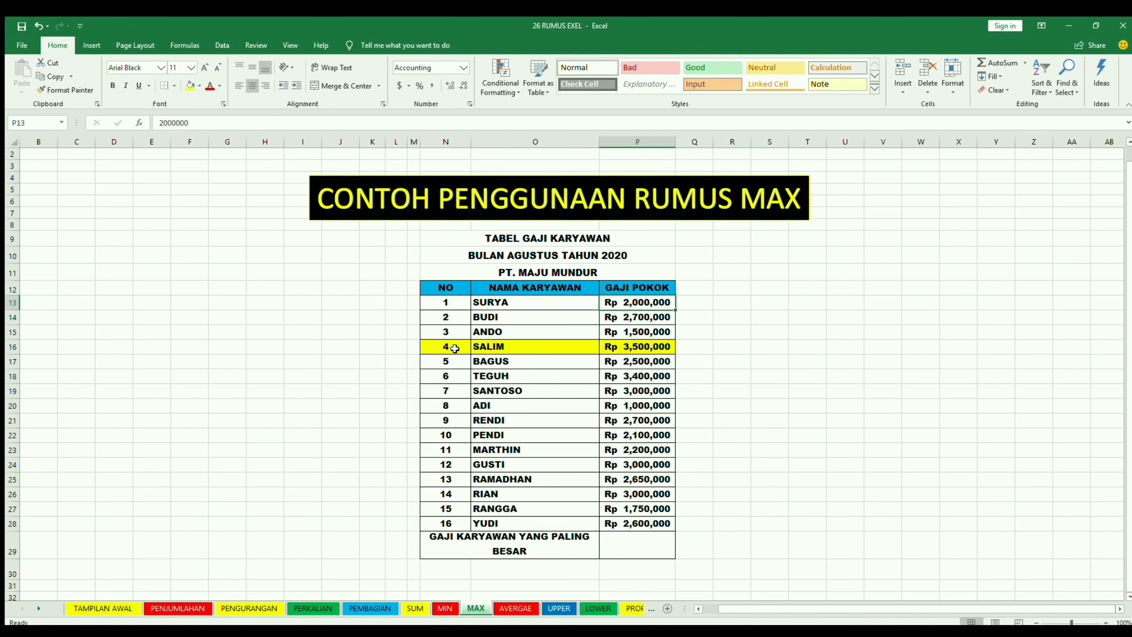
{"action": "left_click_drag", "start_coordinate": [445, 346], "coordinate": [624, 347]}
{"action": "left_click", "coordinate": [644, 354]}
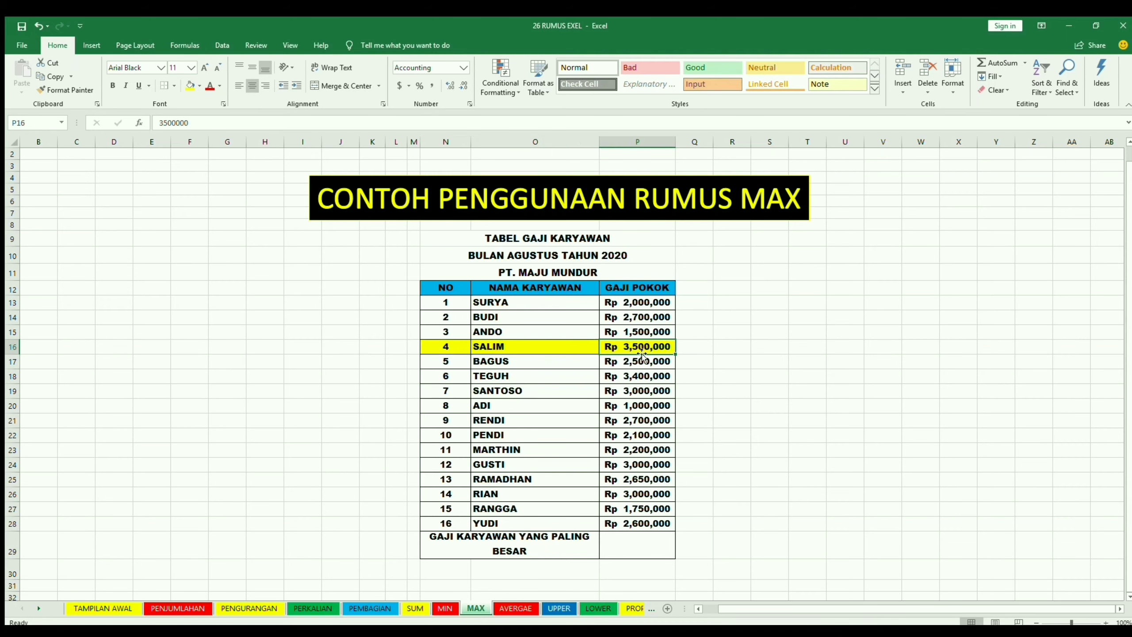
{"action": "left_click", "coordinate": [529, 350]}
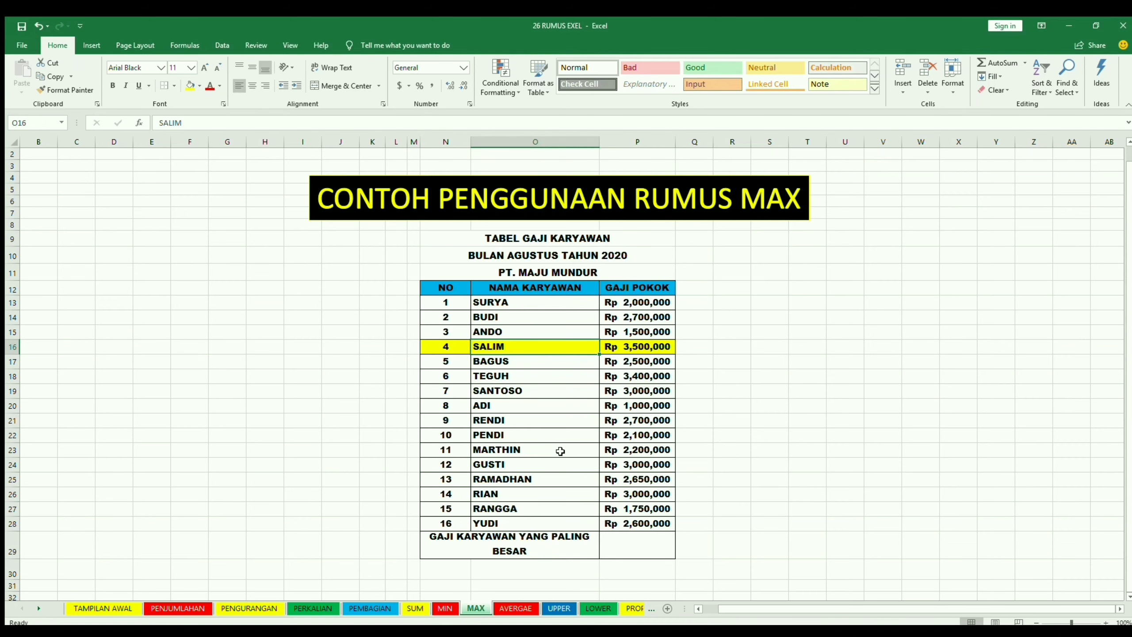
{"action": "left_click_drag", "start_coordinate": [450, 348], "coordinate": [628, 348]}
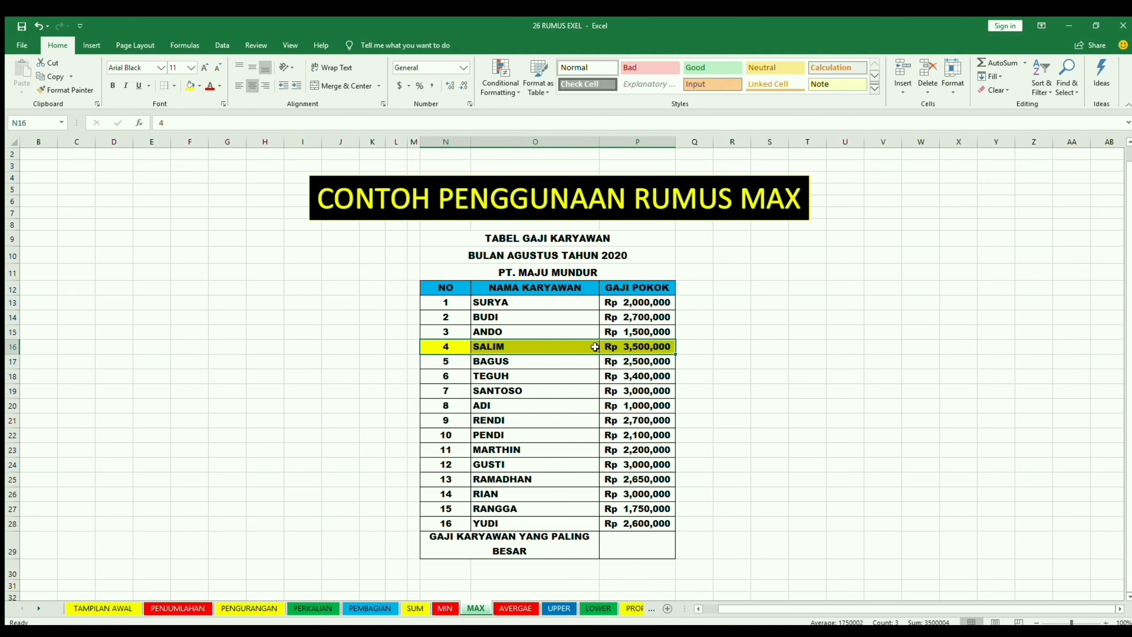
{"action": "left_click", "coordinate": [657, 346]}
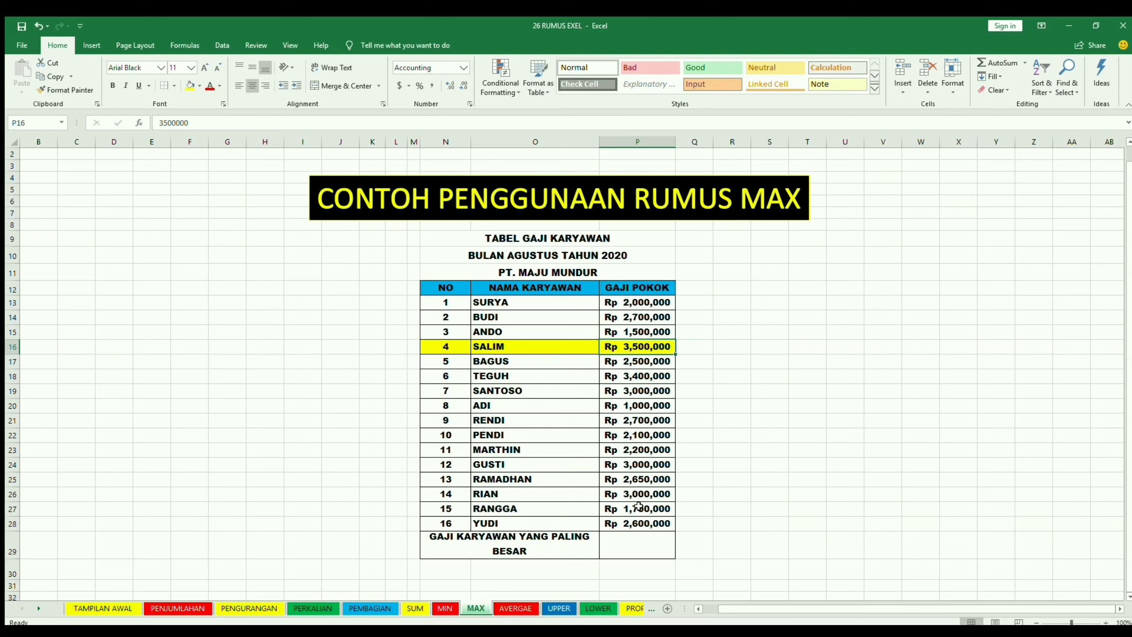
On the MAX sheet, enter =MAX(P13:P28) in P29 and compare the result with the yellow-highlighted salary in P16
{"action": "left_click", "coordinate": [635, 544]}
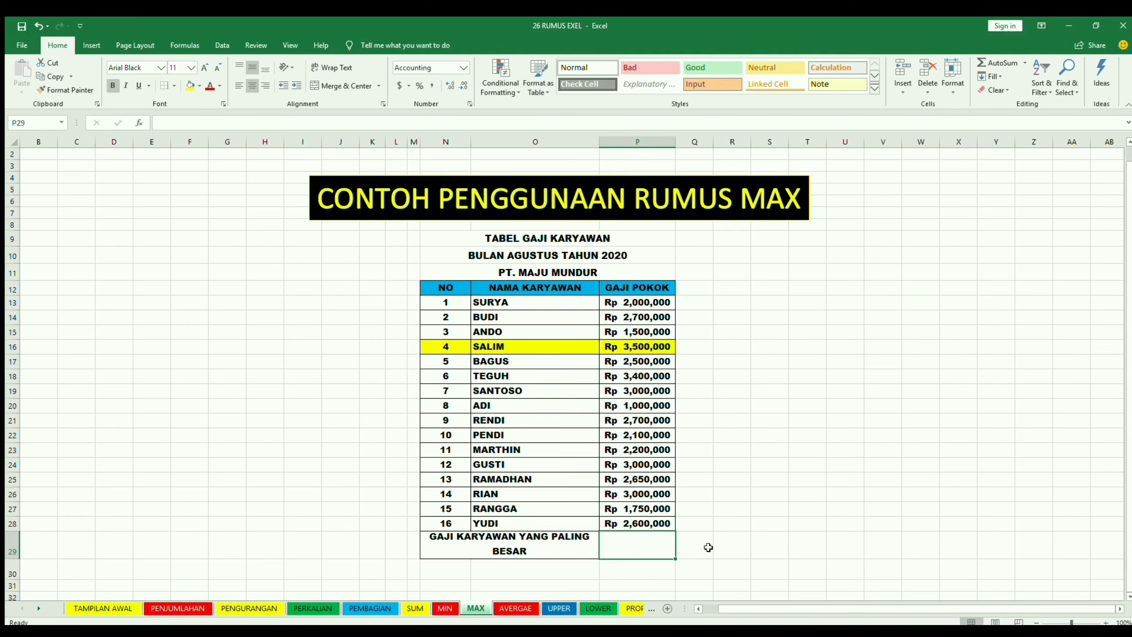
{"action": "type", "text": "="}
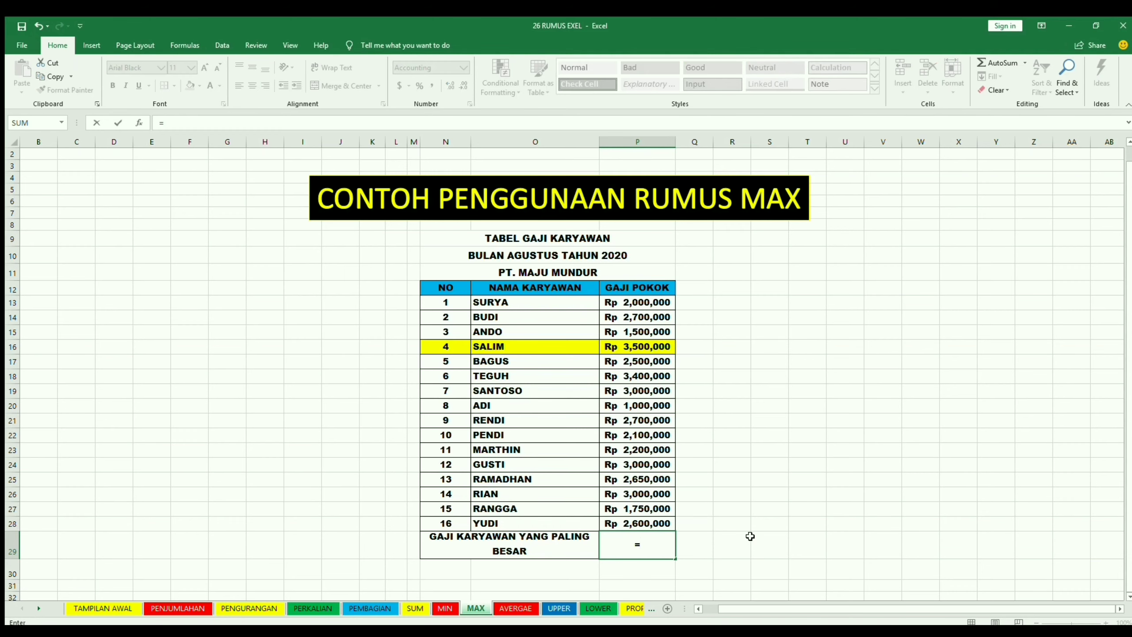
{"action": "type", "text": "MAX("}
{"action": "left_click_drag", "start_coordinate": [653, 303], "coordinate": [649, 376]}
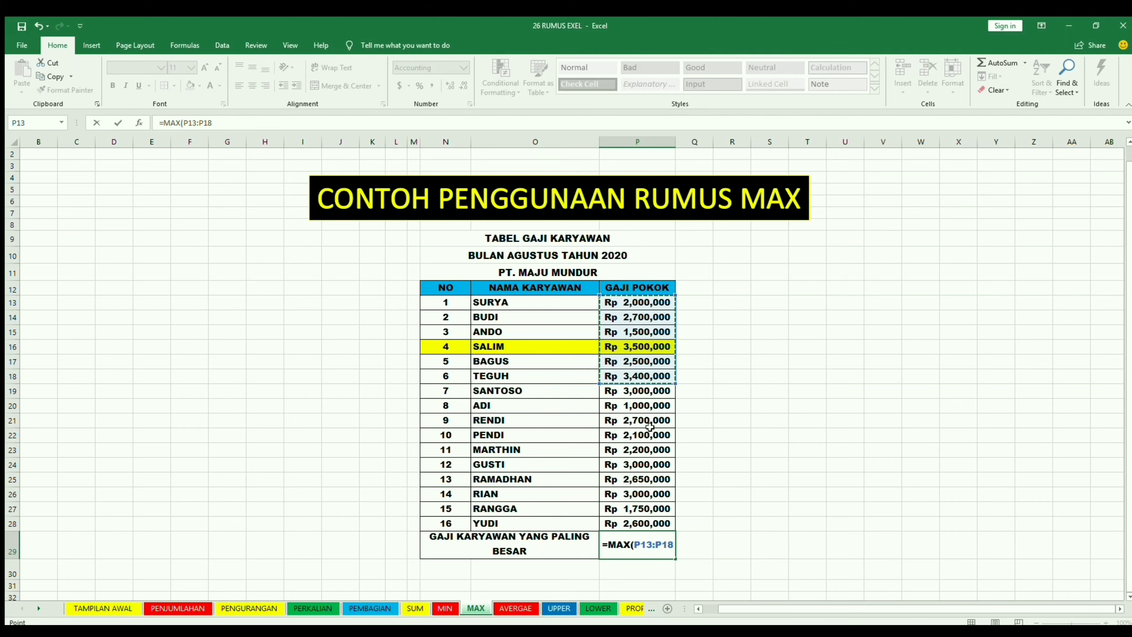
{"action": "left_click_drag", "start_coordinate": [644, 310], "coordinate": [661, 521]}
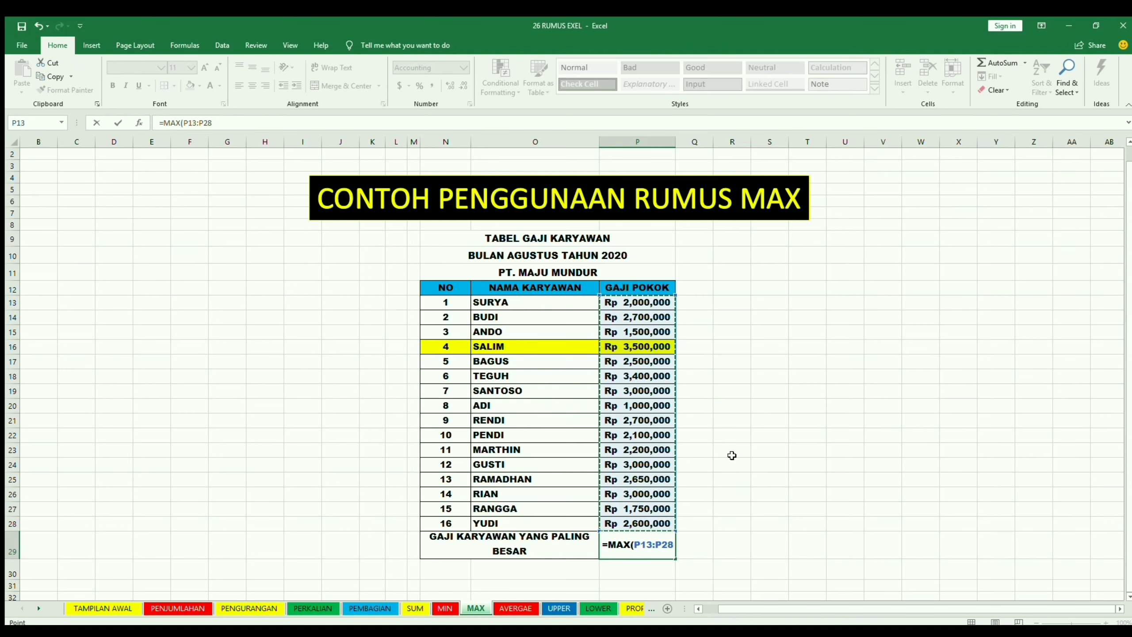
{"action": "type", "text": ")"}
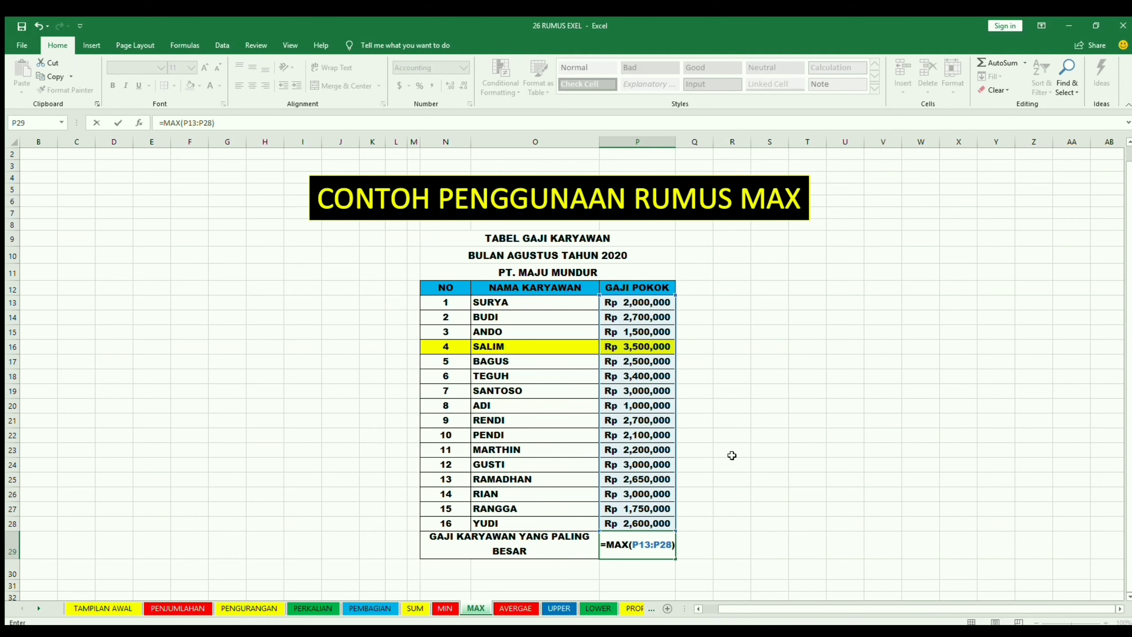
{"action": "key", "text": "Return"}
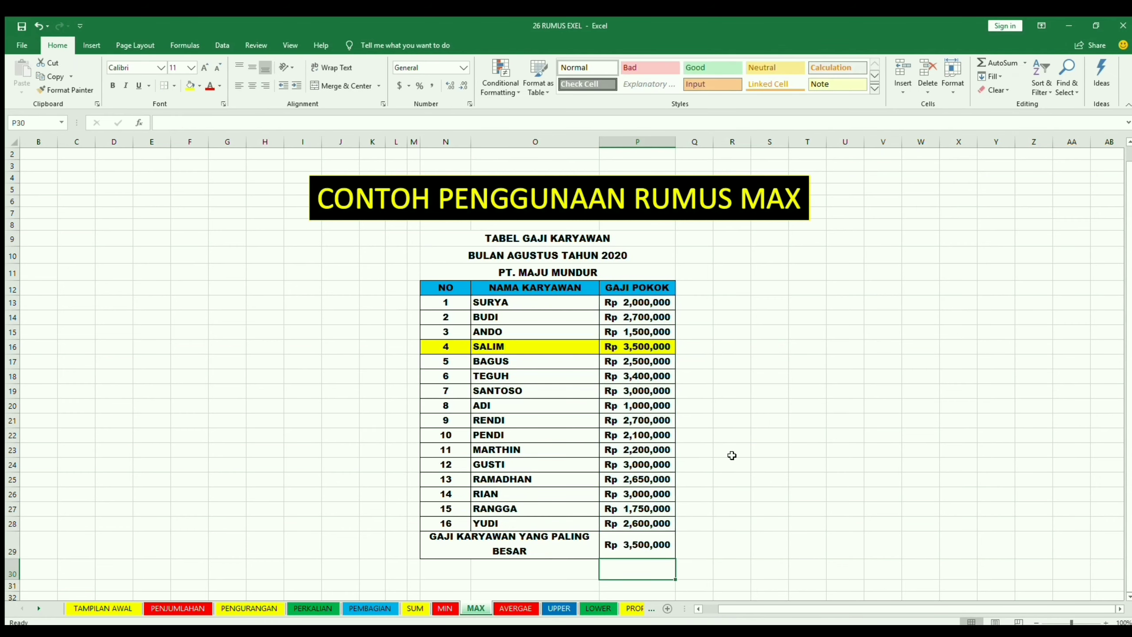
{"action": "left_click", "coordinate": [660, 543]}
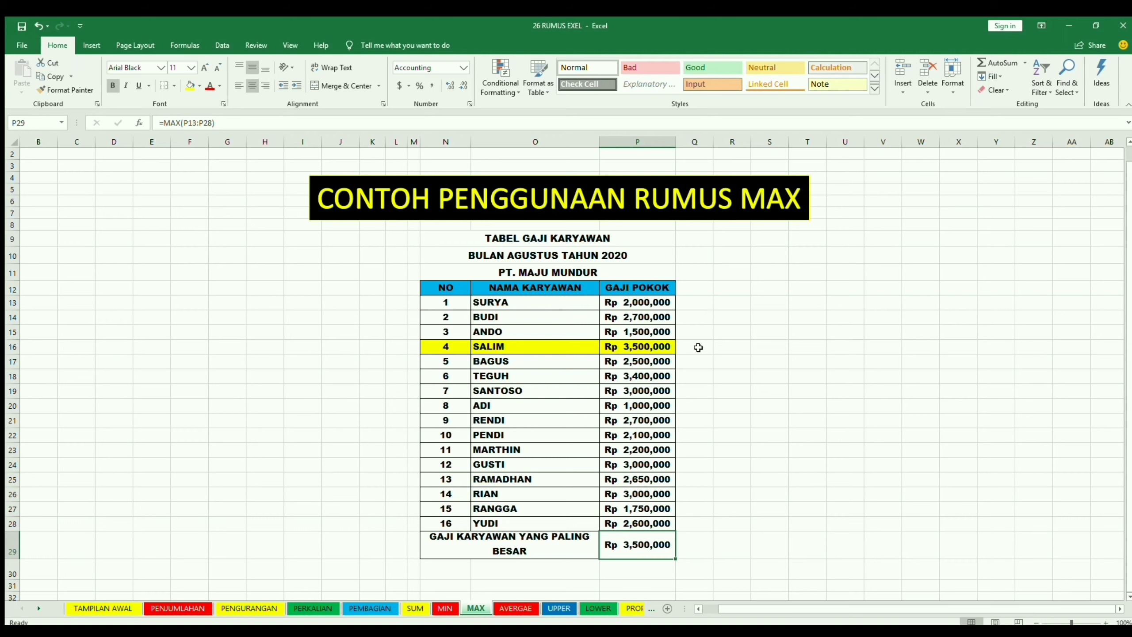
{"action": "left_click", "coordinate": [668, 347]}
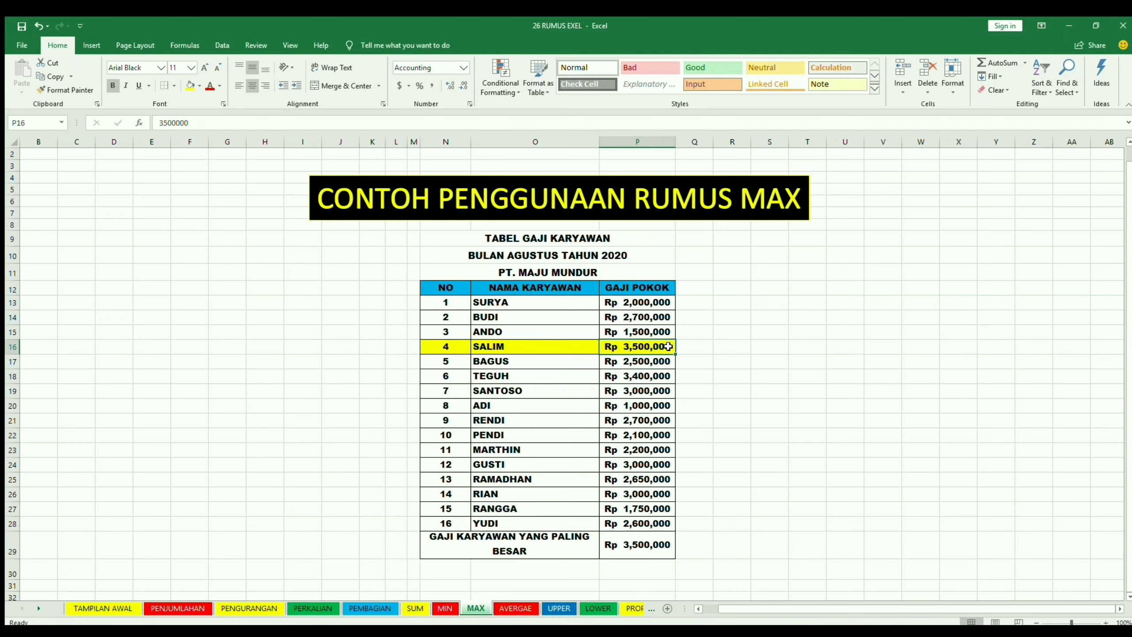
{"action": "left_click", "coordinate": [646, 545]}
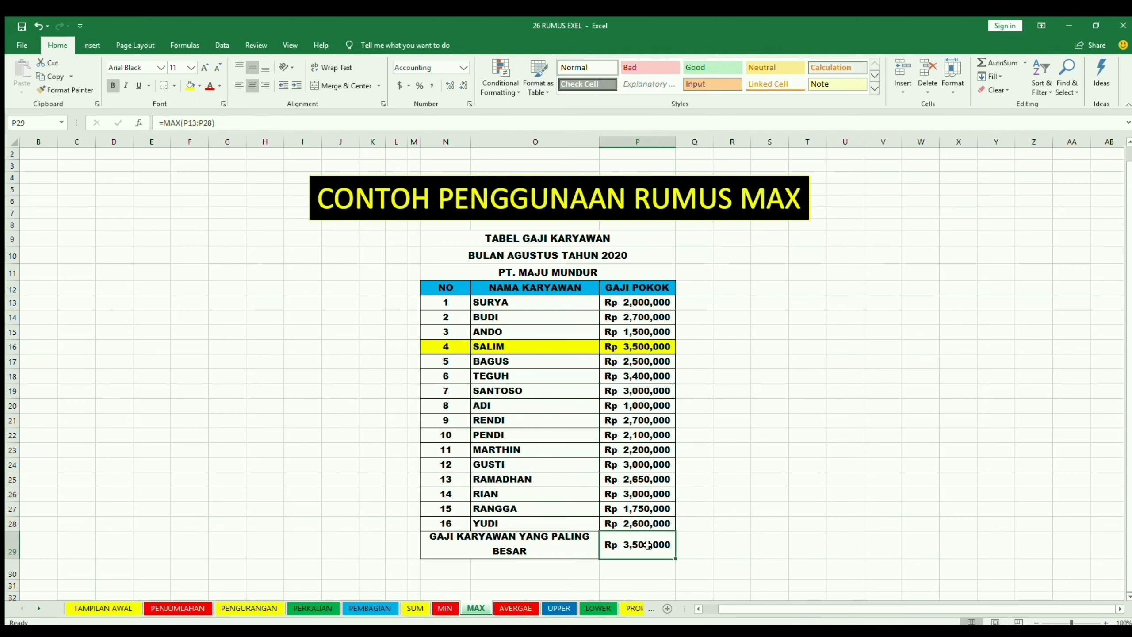
On the MIN sheet, review the GAJI PER BULAN values and highlighted row 20, and enter =MIN(P13:P28) in P29 for the lowest salary
{"action": "key", "text": "ctrl+Page_Up"}
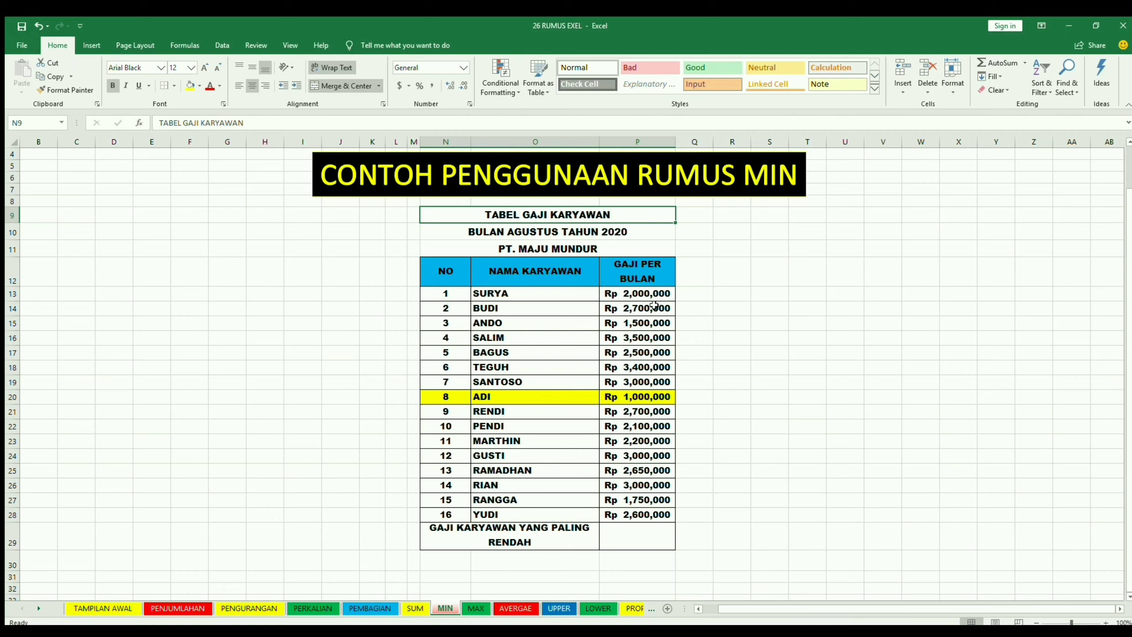
{"action": "left_click_drag", "start_coordinate": [649, 295], "coordinate": [636, 517]}
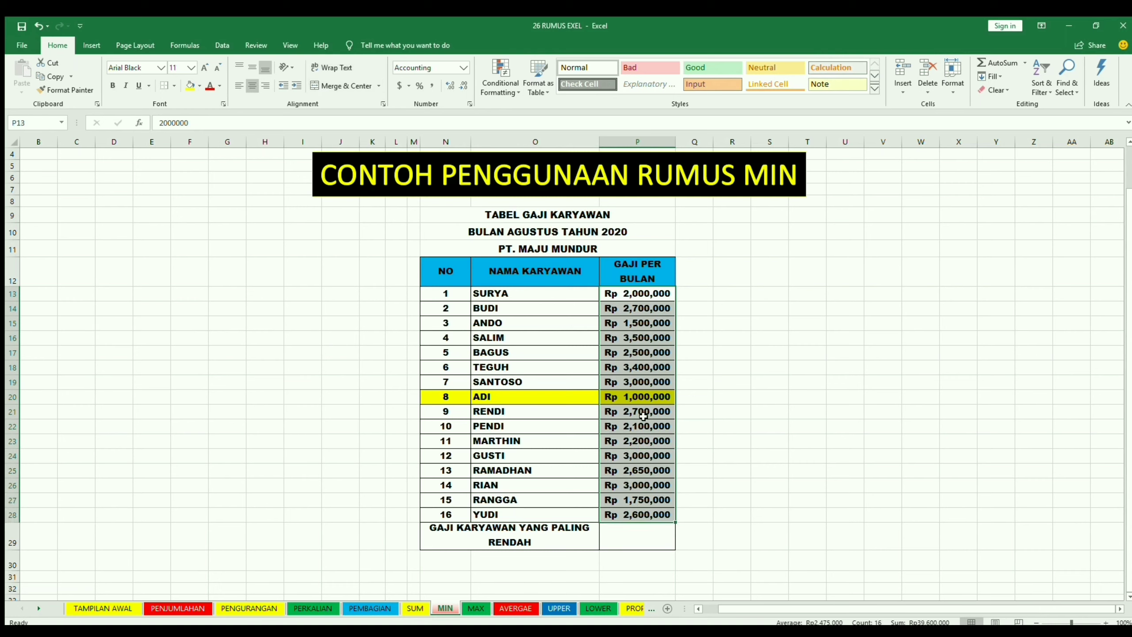
{"action": "left_click", "coordinate": [656, 363]}
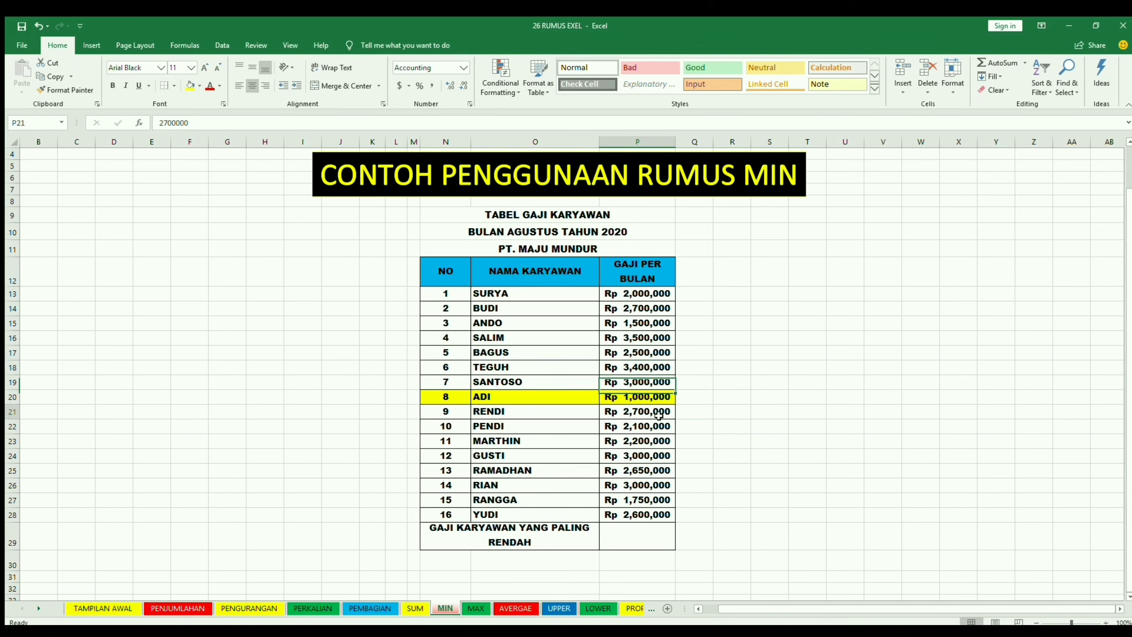
{"action": "left_click_drag", "start_coordinate": [446, 396], "coordinate": [614, 395]}
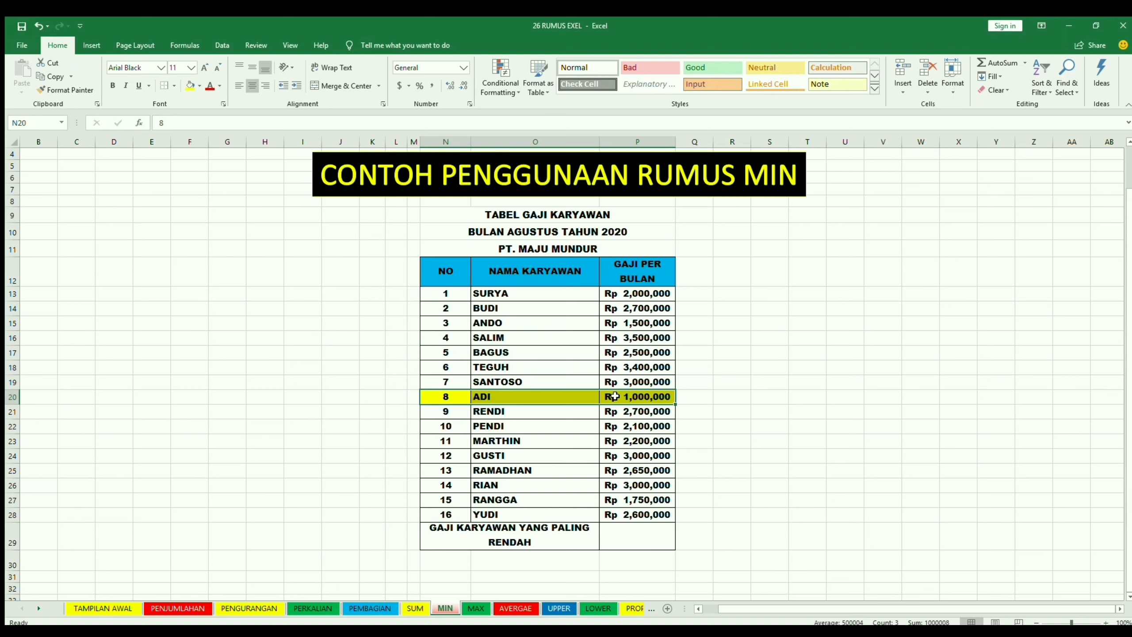
{"action": "left_click", "coordinate": [646, 531]}
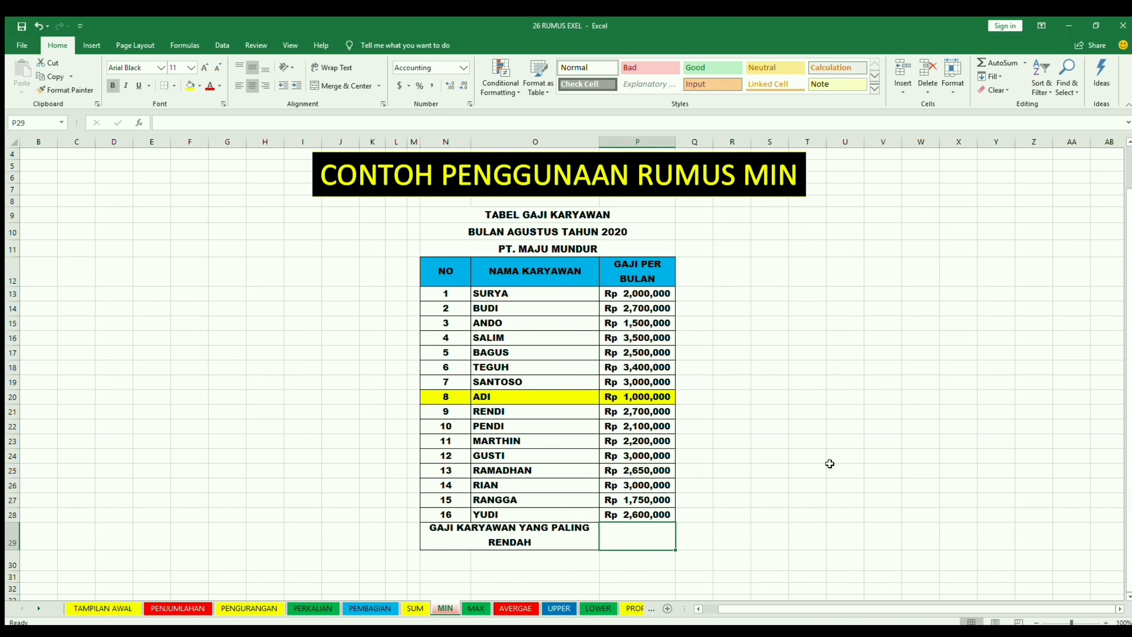
{"action": "type", "text": "=MI"}
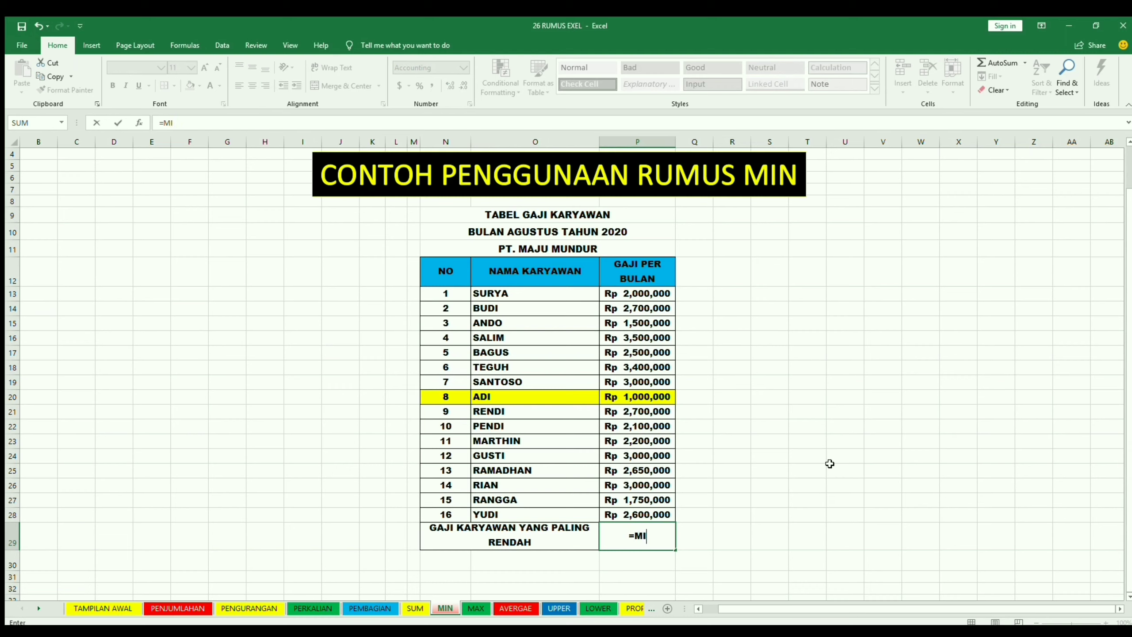
{"action": "type", "text": "N("}
{"action": "left_click", "coordinate": [633, 290]}
{"action": "left_click_drag", "start_coordinate": [636, 315], "coordinate": [644, 513]}
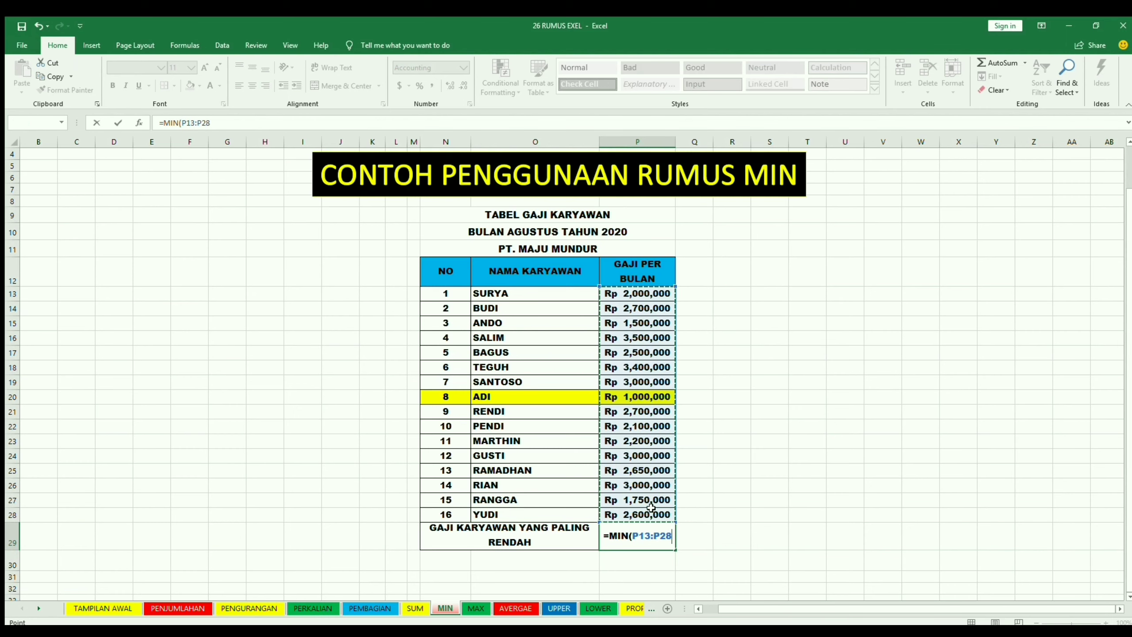
{"action": "type", "text": ")"}
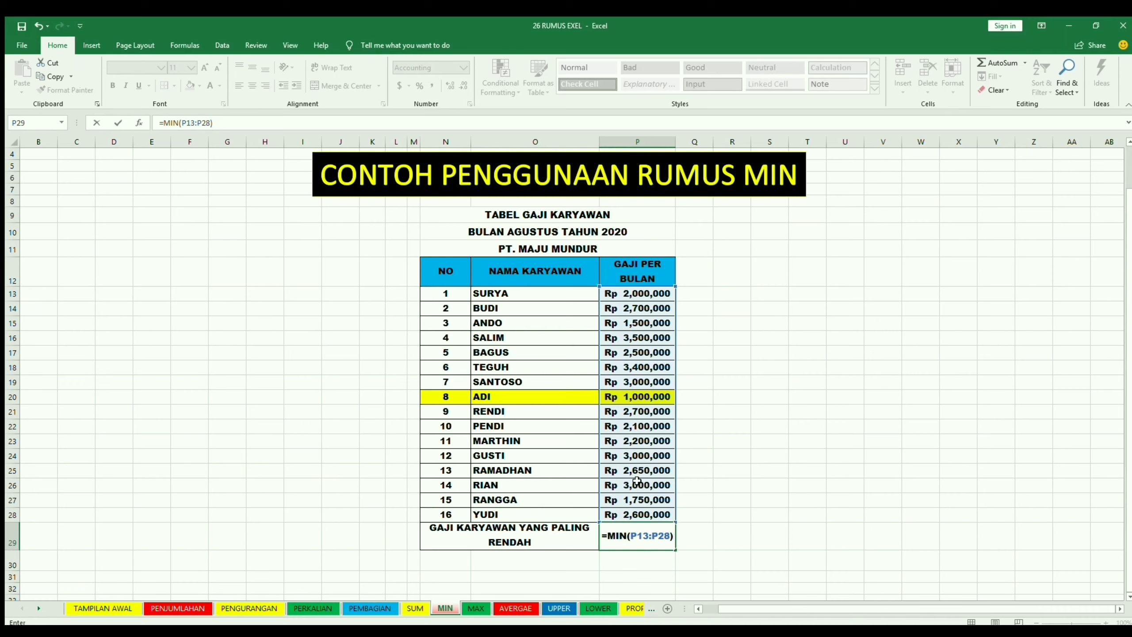
{"action": "key", "text": "Return"}
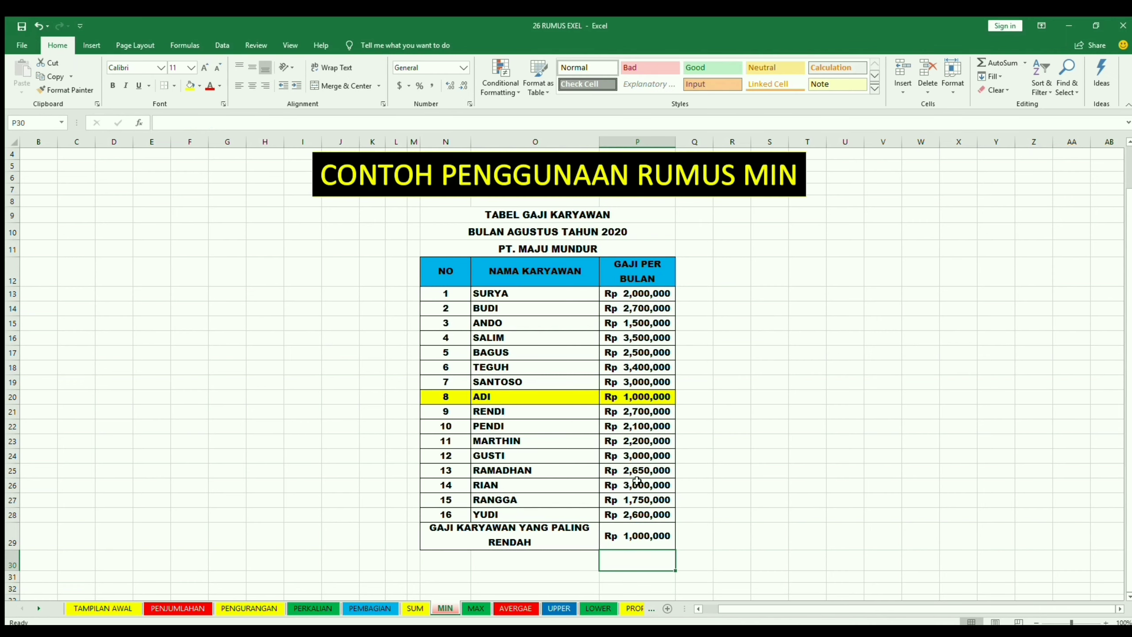
{"action": "left_click", "coordinate": [637, 535]}
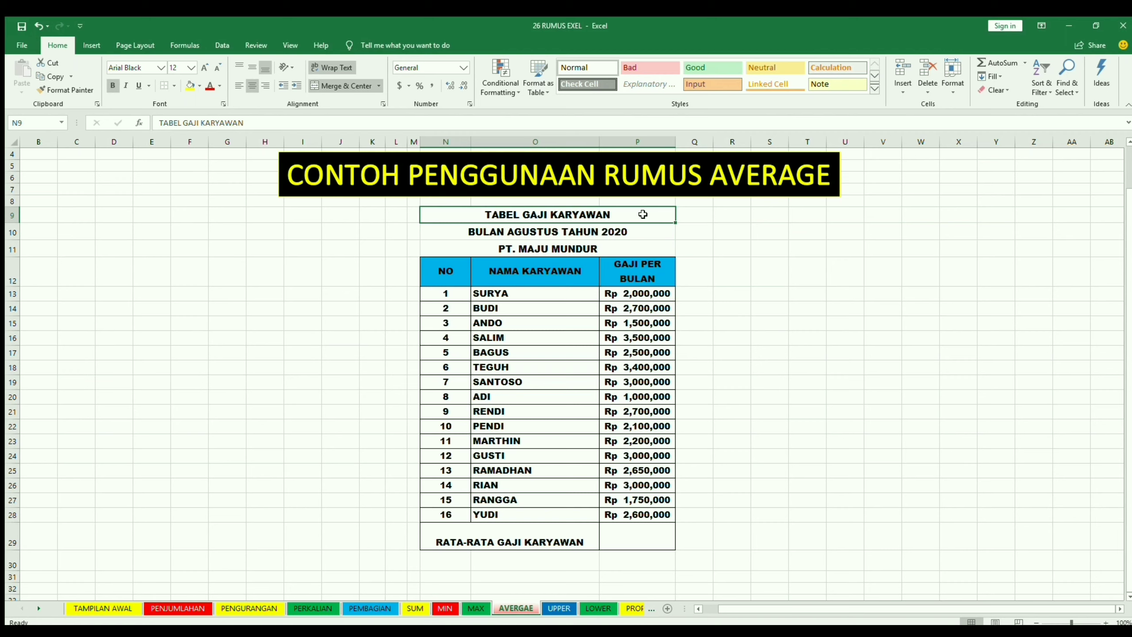
On the AVERGAE sheet, enter =AVERAGE(P13:P28) in P29 for the average of the GAJI PER BULAN column and check the formula
{"action": "left_click", "coordinate": [653, 235]}
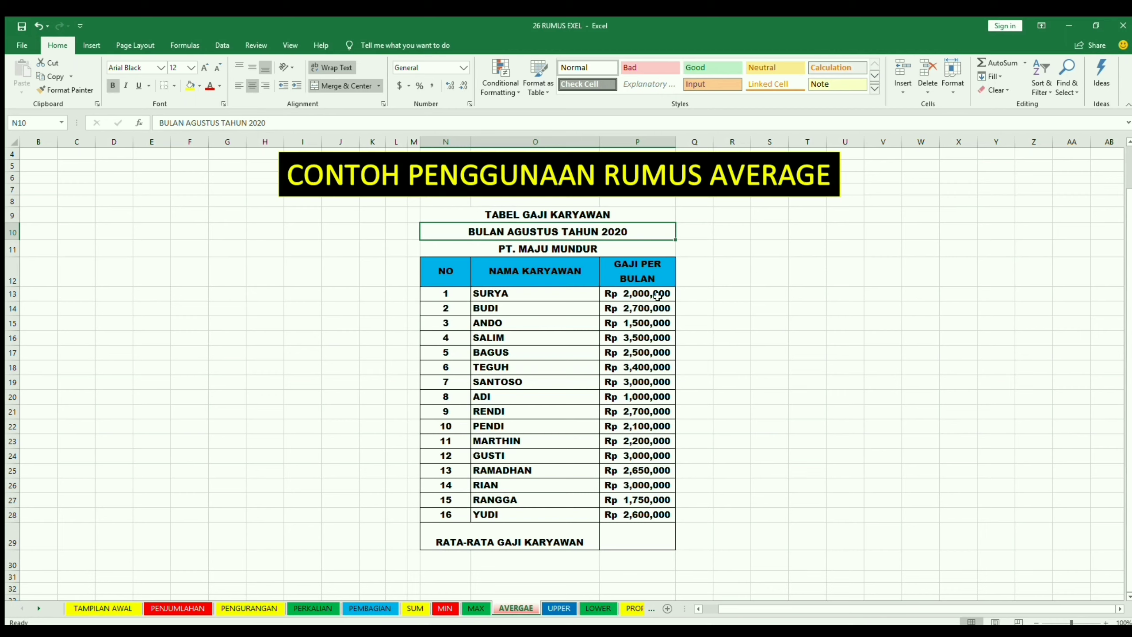
{"action": "left_click_drag", "start_coordinate": [658, 295], "coordinate": [655, 513]}
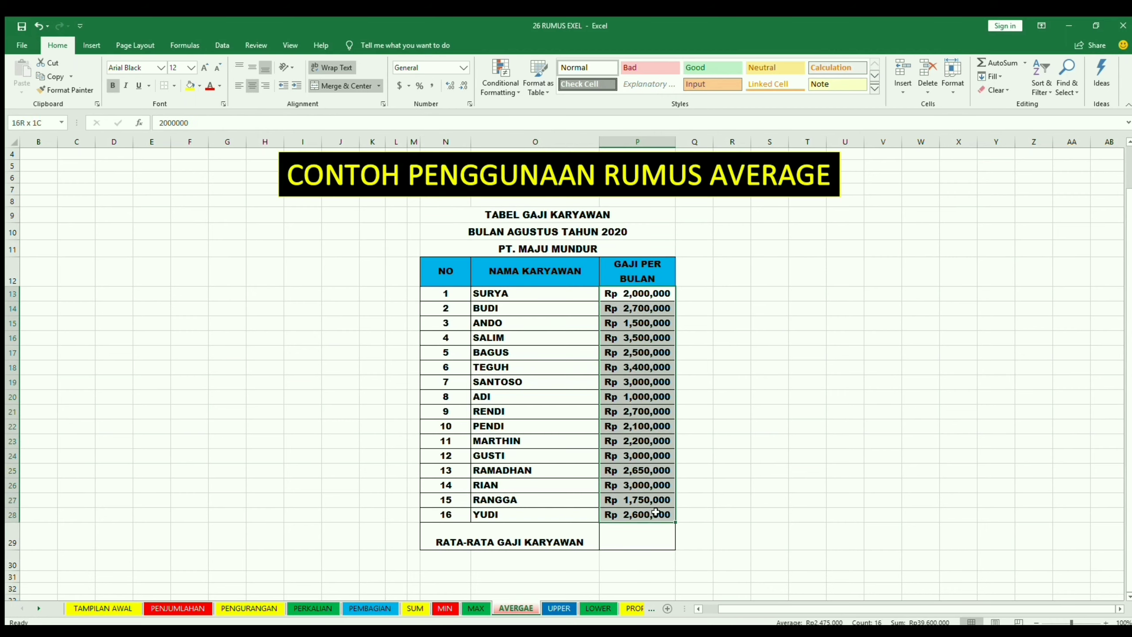
{"action": "left_click", "coordinate": [640, 533]}
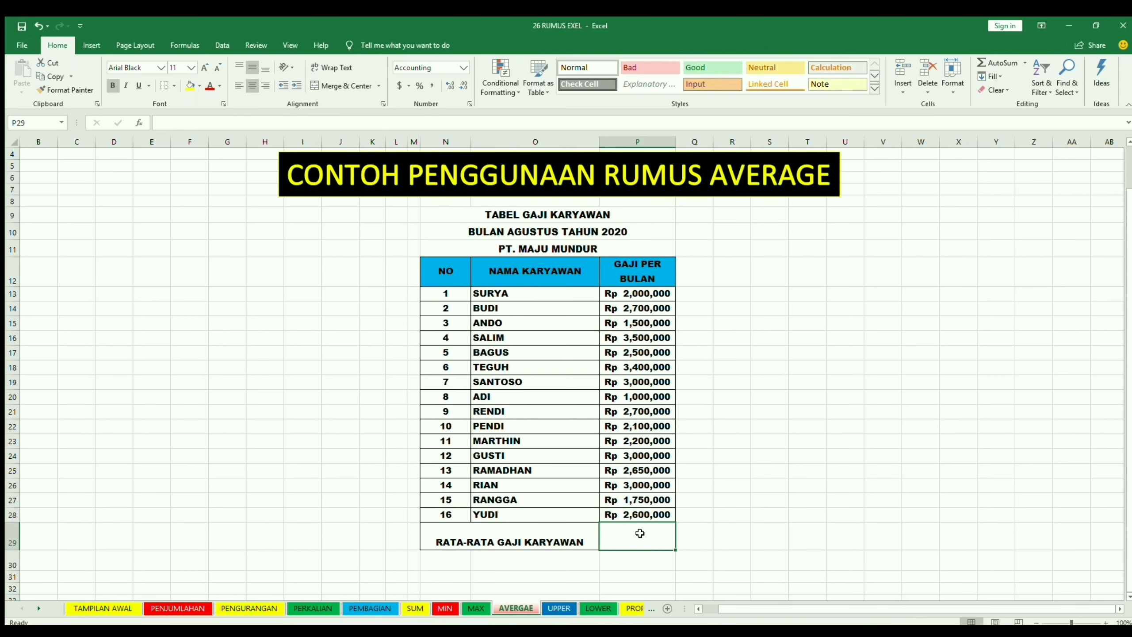
{"action": "type", "text": "="}
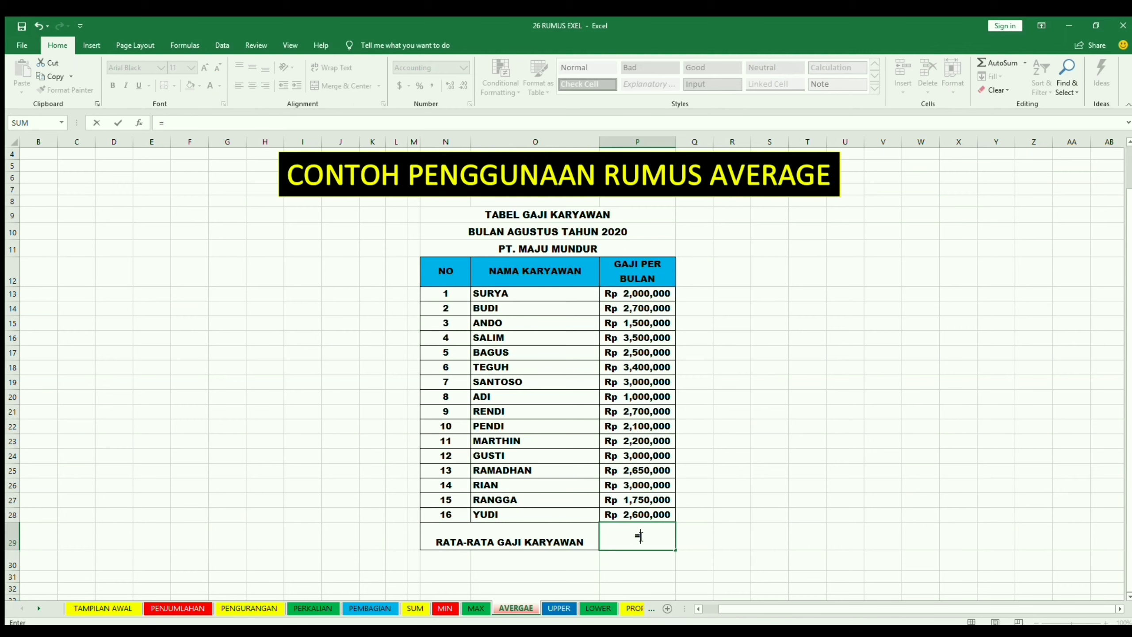
{"action": "type", "text": "AVERAGE("}
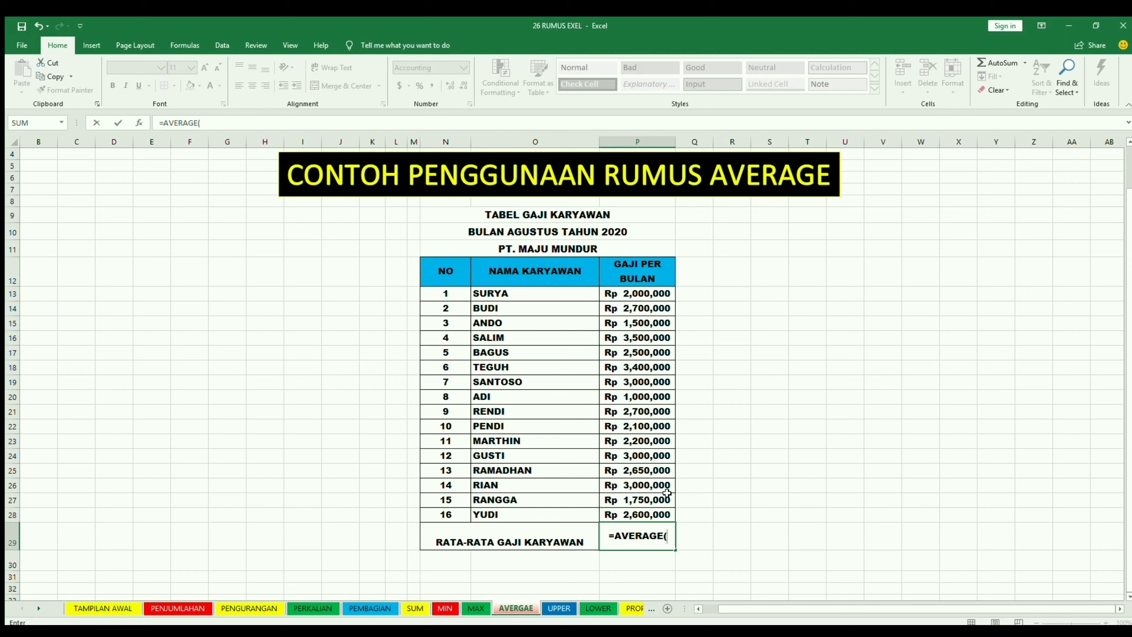
{"action": "left_click_drag", "start_coordinate": [650, 296], "coordinate": [628, 516]}
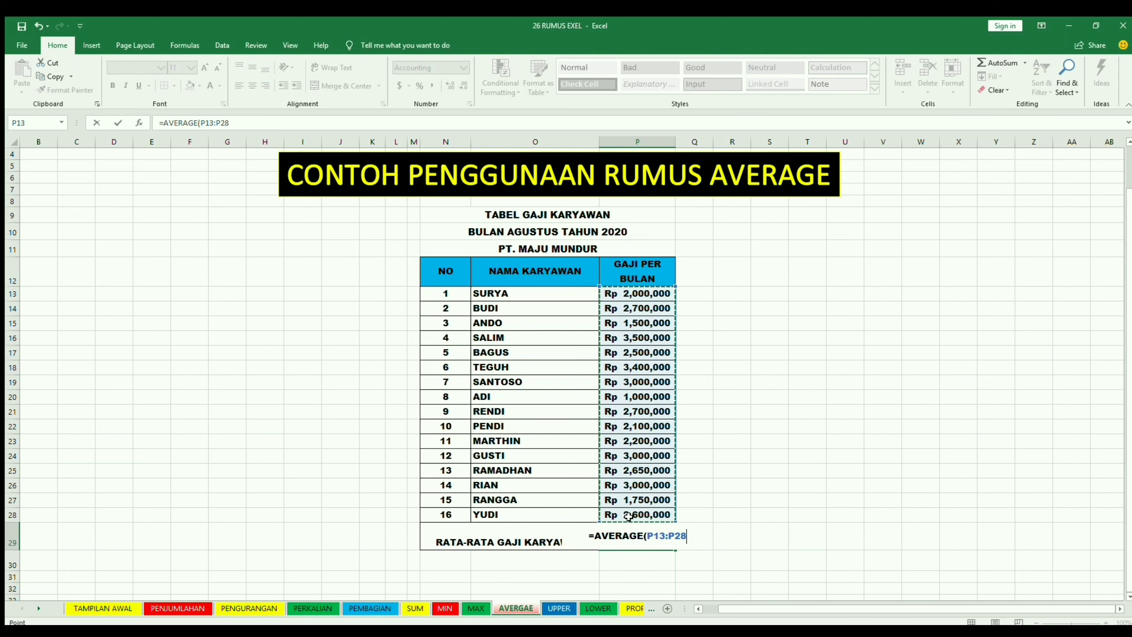
{"action": "type", "text": ")"}
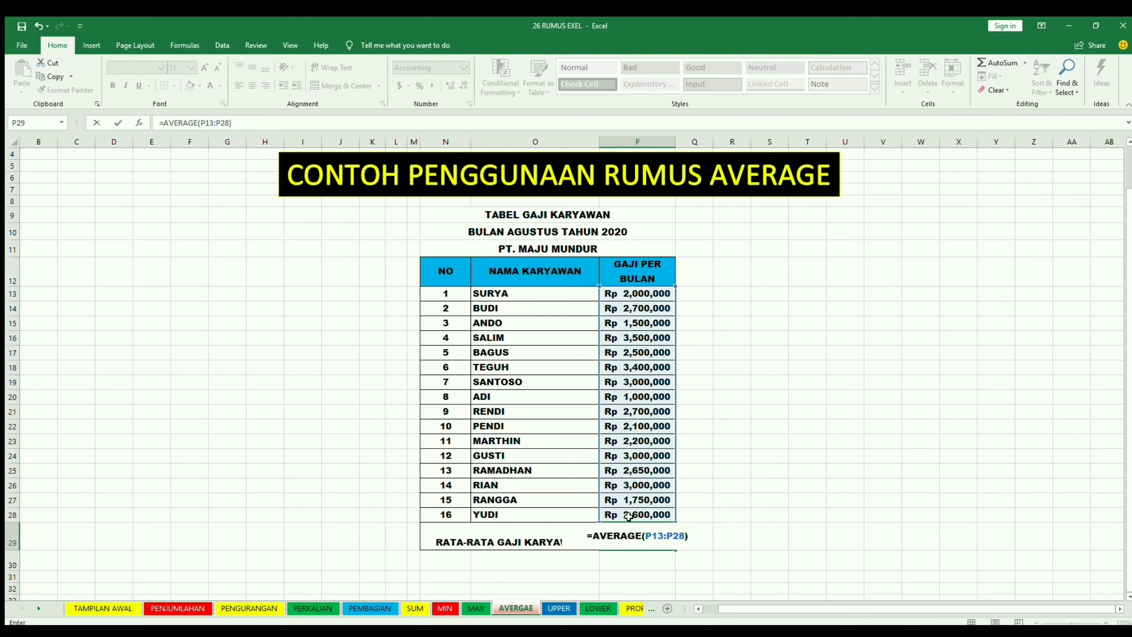
{"action": "key", "text": "Return"}
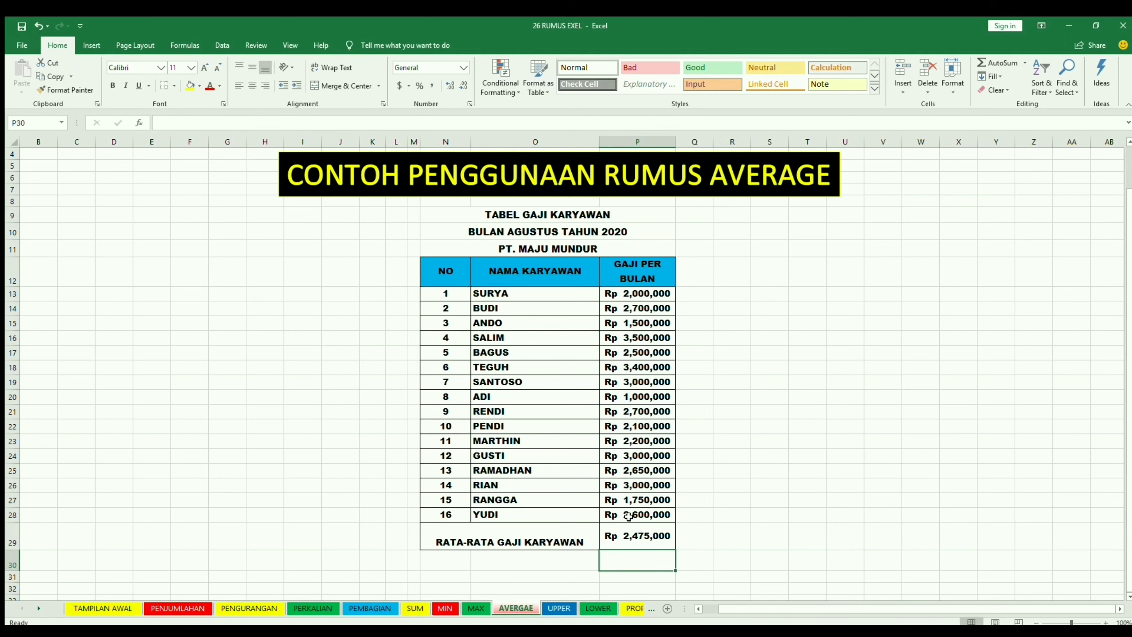
{"action": "left_click", "coordinate": [662, 542]}
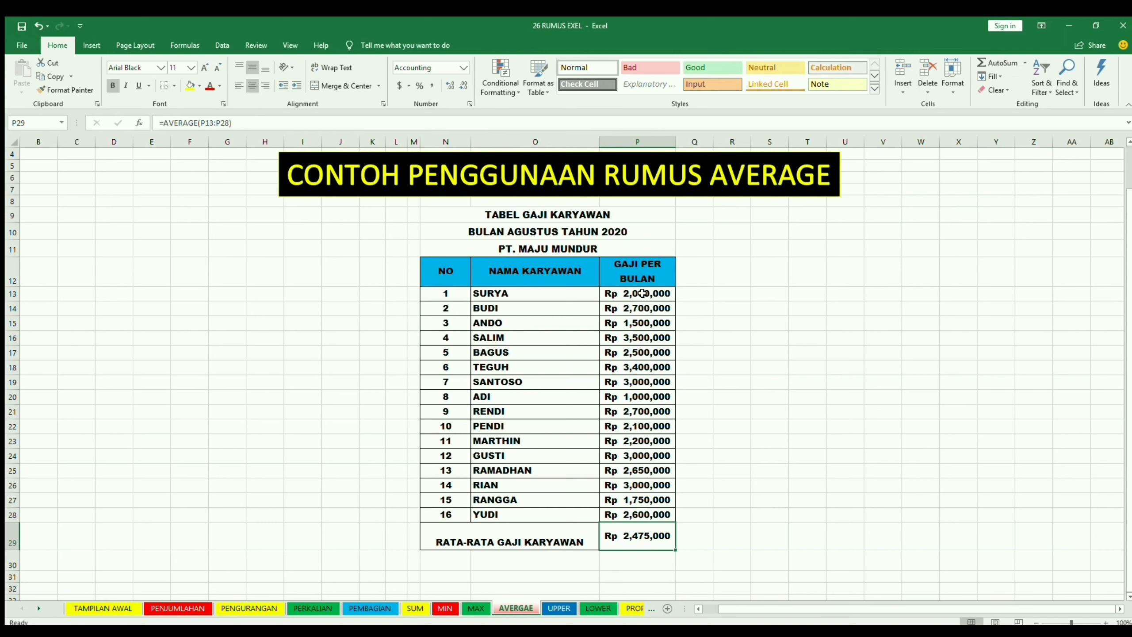
{"action": "left_click_drag", "start_coordinate": [642, 293], "coordinate": [639, 540]}
{"action": "left_click", "coordinate": [638, 541]}
On the UPPER sheet, enter =UPPER(L13) in M13 to convert "Indonesia harga mati" to capitals and compare it with the source cell
{"action": "key", "text": "ctrl+Page_Down"}
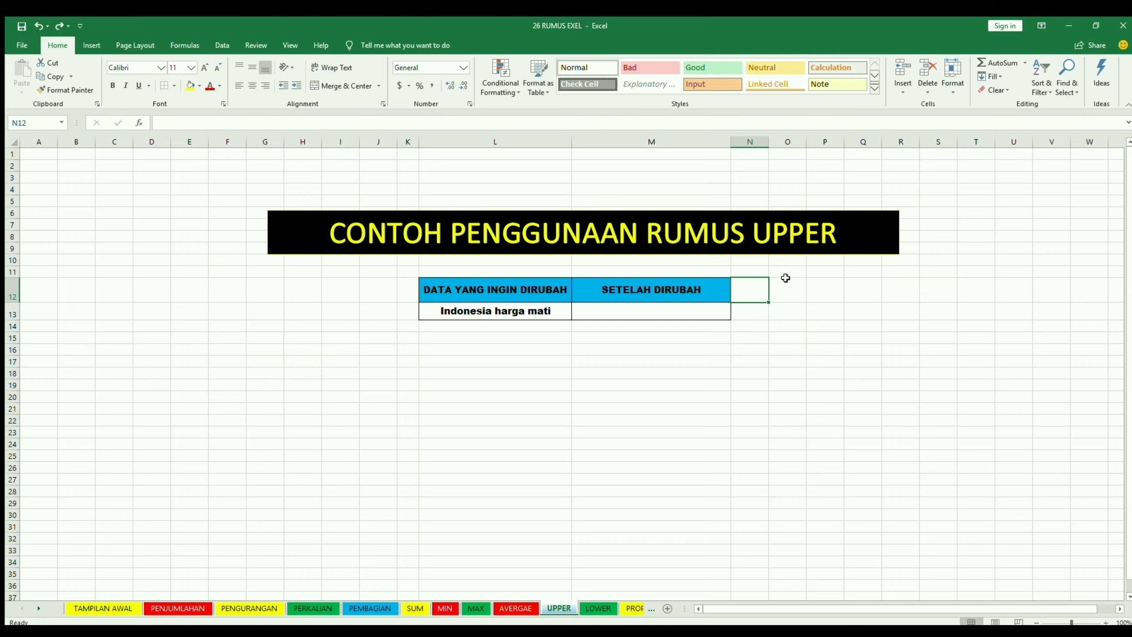
{"action": "left_click", "coordinate": [520, 311]}
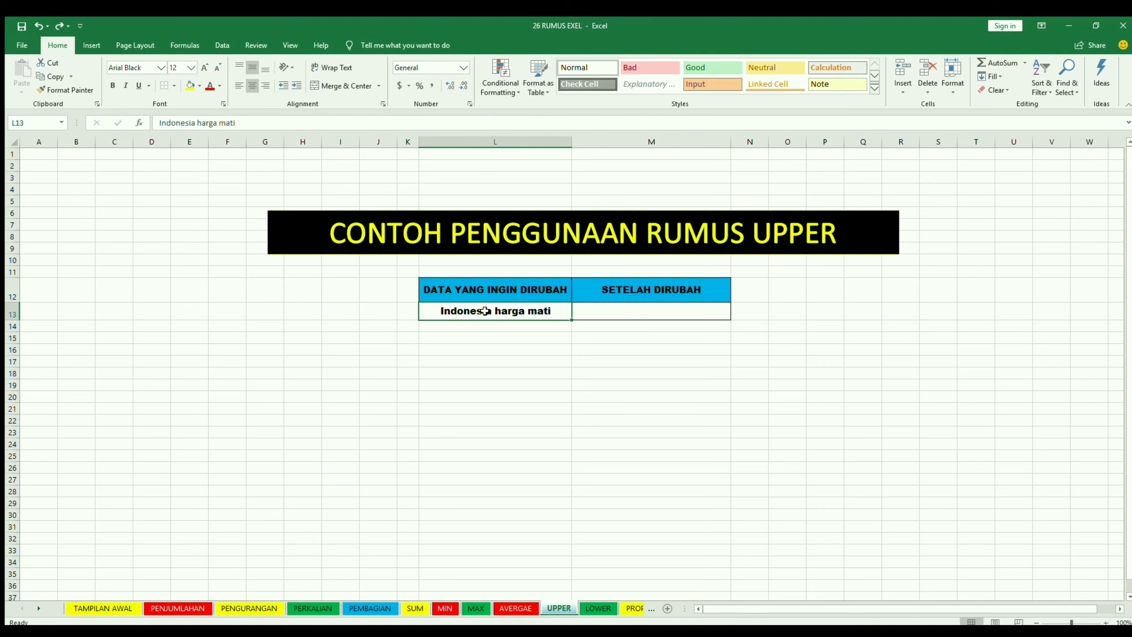
{"action": "left_click", "coordinate": [663, 308]}
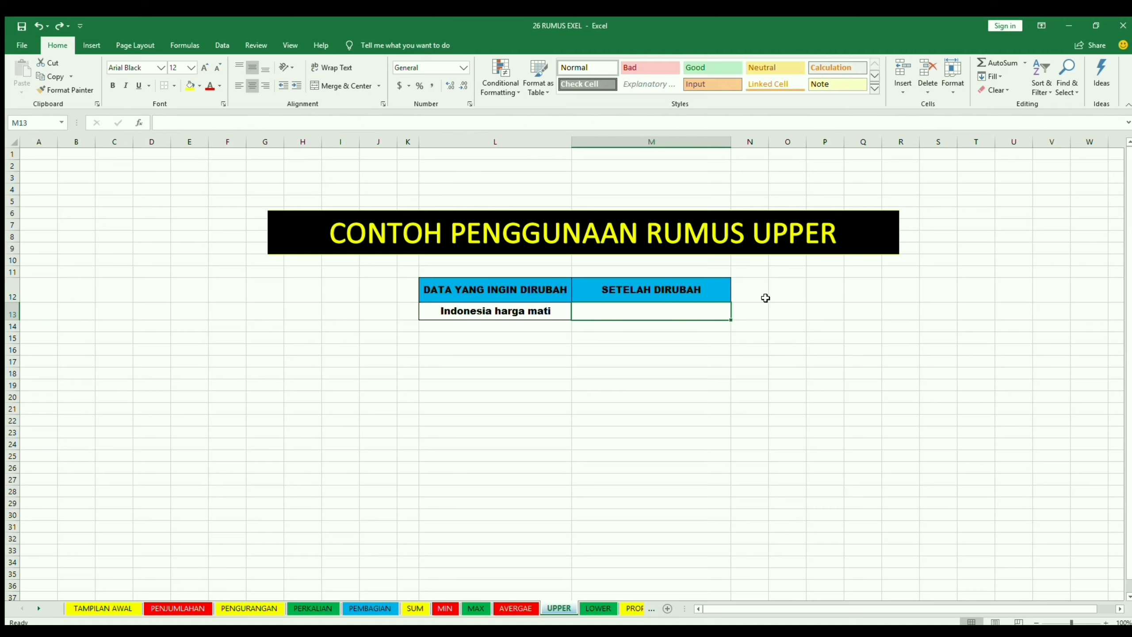
{"action": "type", "text": "="}
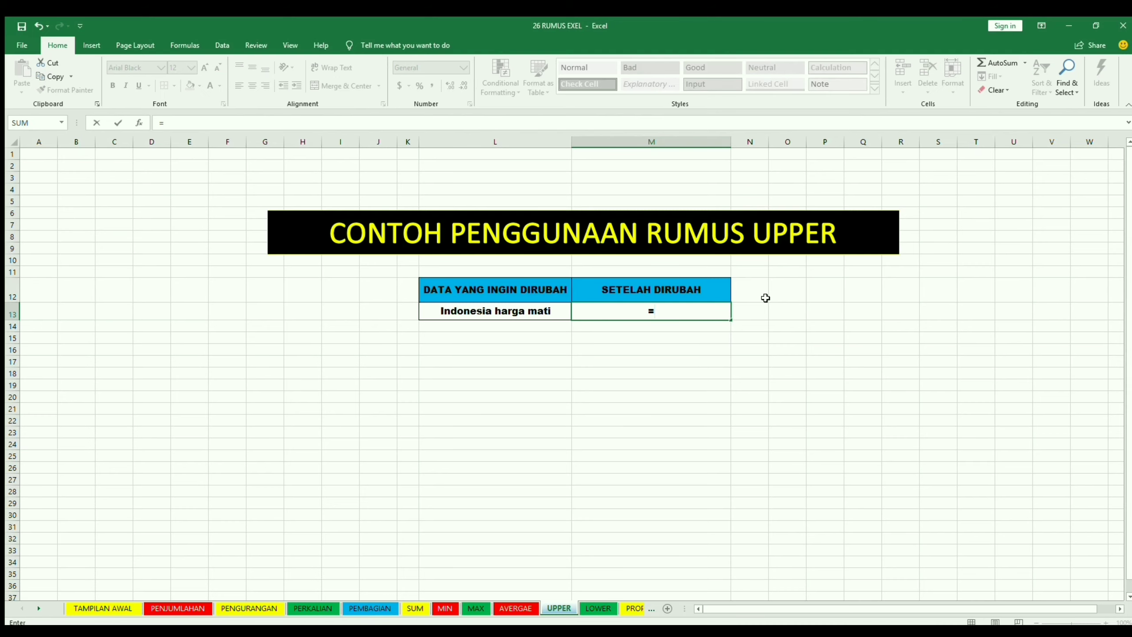
{"action": "type", "text": "UPPER("}
{"action": "left_click", "coordinate": [529, 310]}
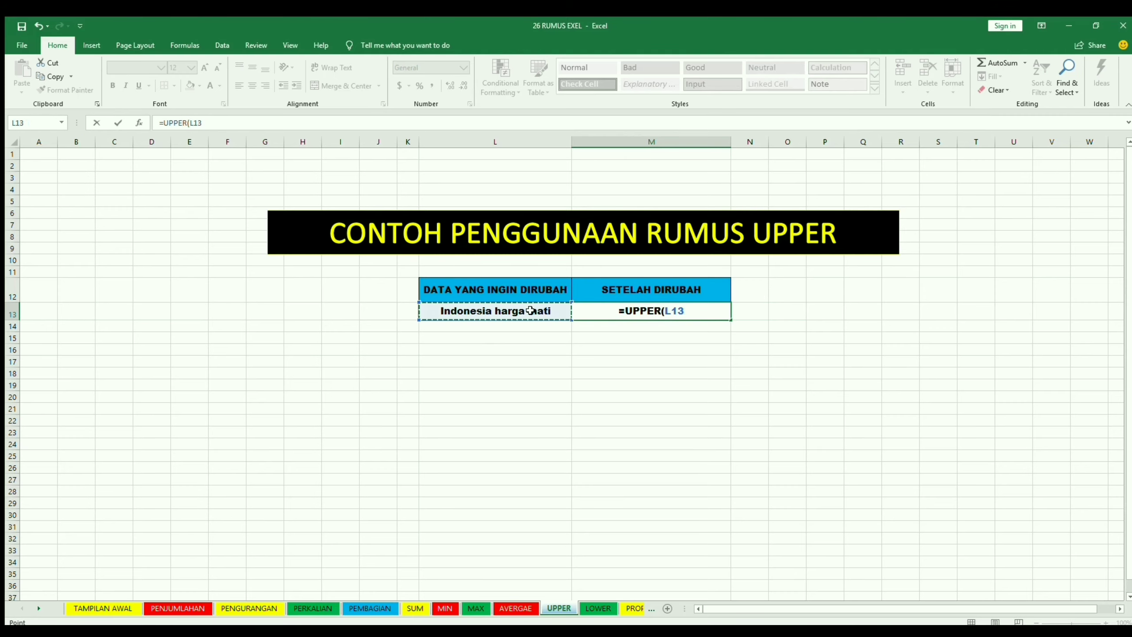
{"action": "type", "text": ")"}
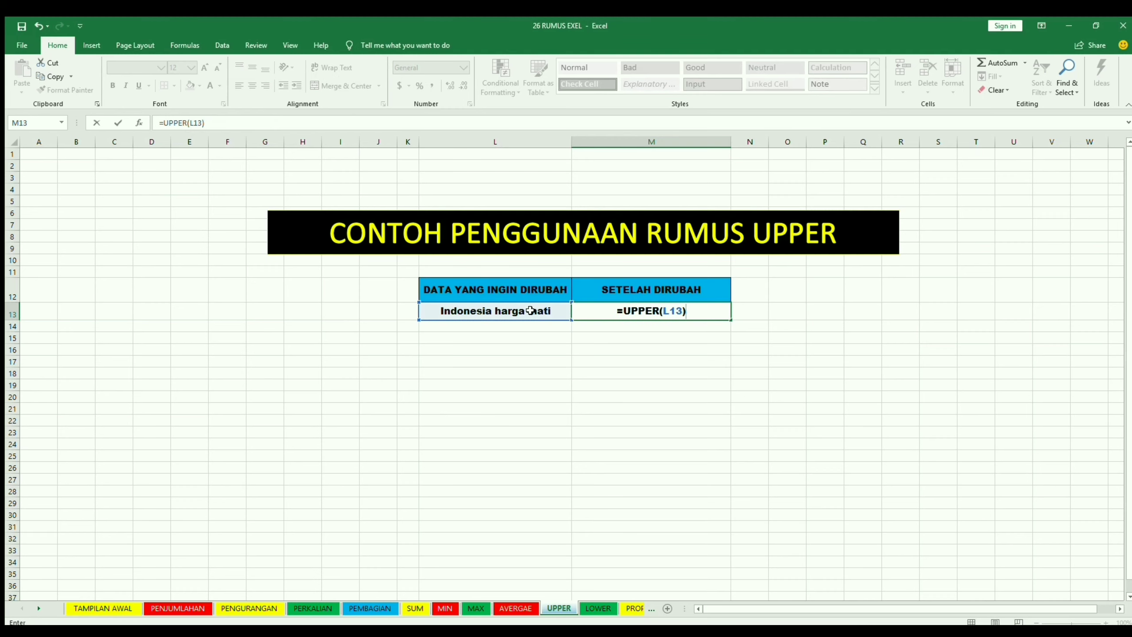
{"action": "key", "text": "Return"}
{"action": "left_click", "coordinate": [529, 311]}
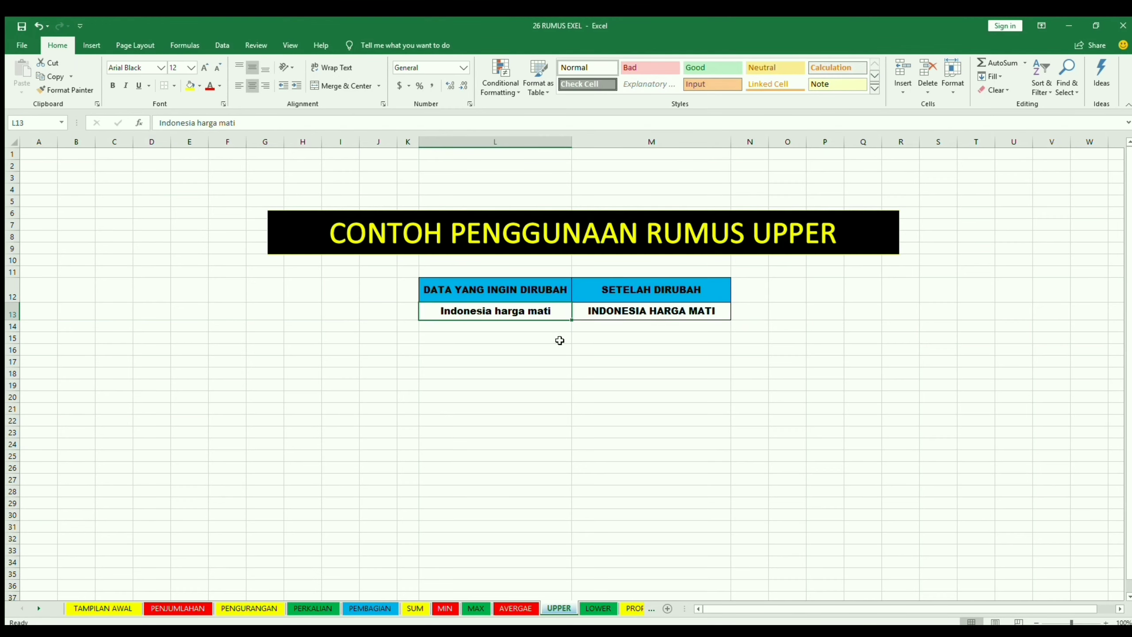
On the UPPER sheet, compare the formula result in M13 with the source text in L13
{"action": "left_click", "coordinate": [639, 310]}
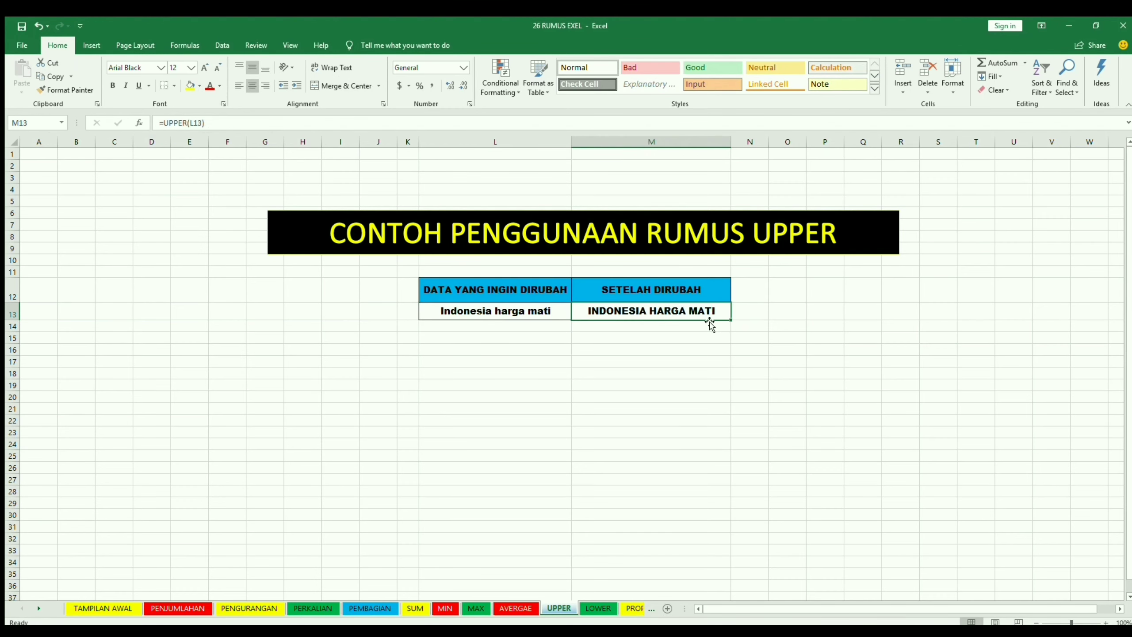
{"action": "left_click", "coordinate": [498, 312]}
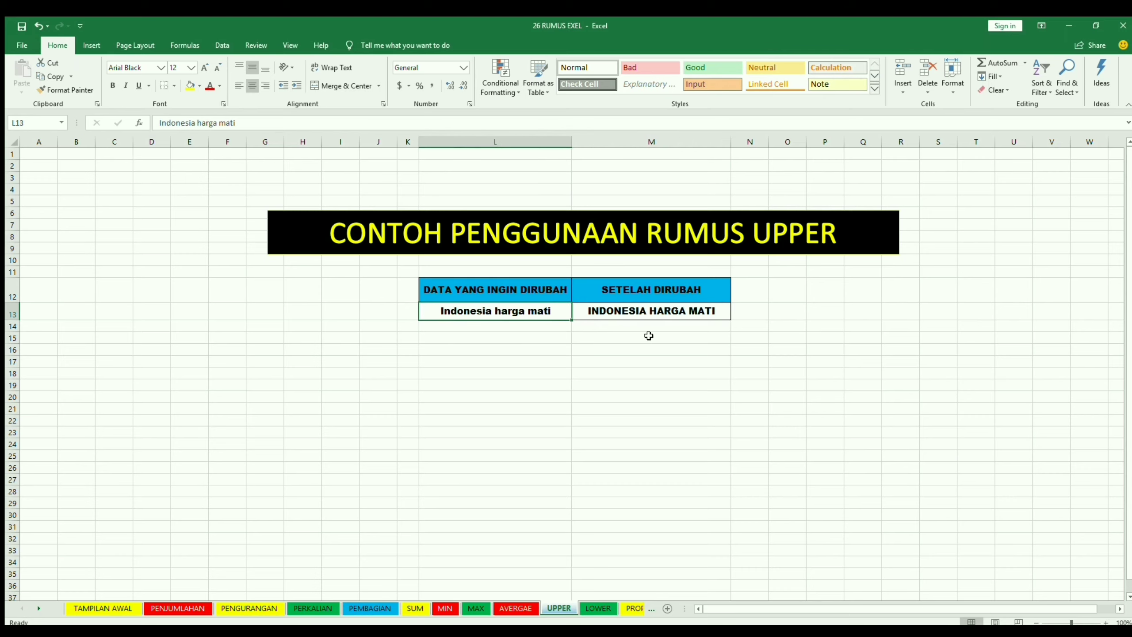
{"action": "left_click", "coordinate": [674, 309]}
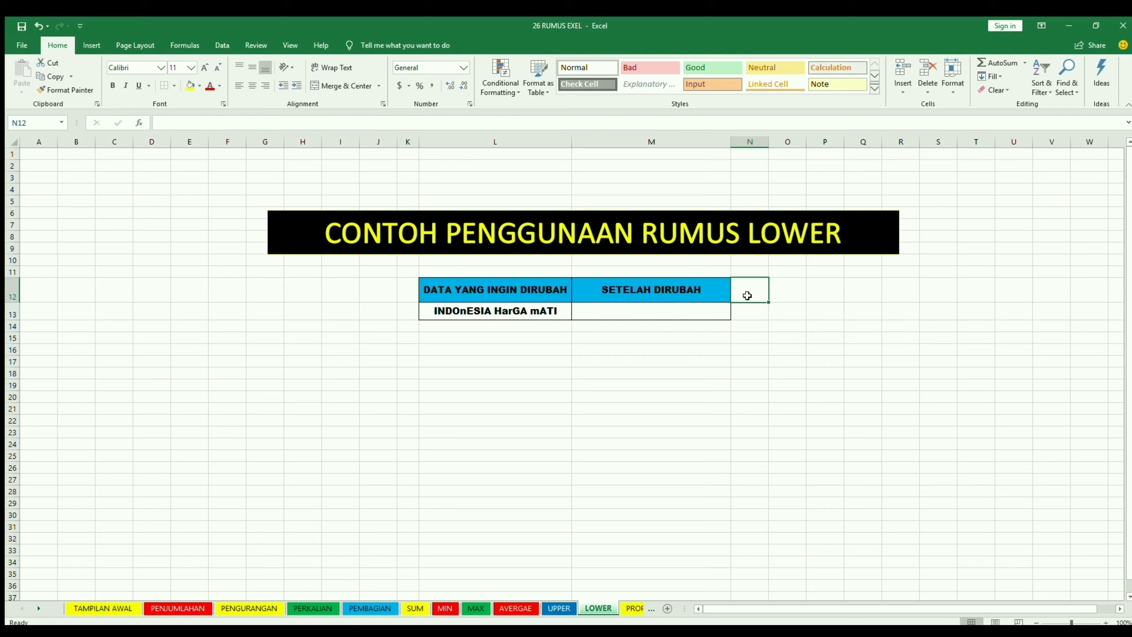
On the LOWER sheet, enter =LOWER(L13) in M13 to convert the source text to lowercase and compare it with L13
{"action": "left_click", "coordinate": [522, 312]}
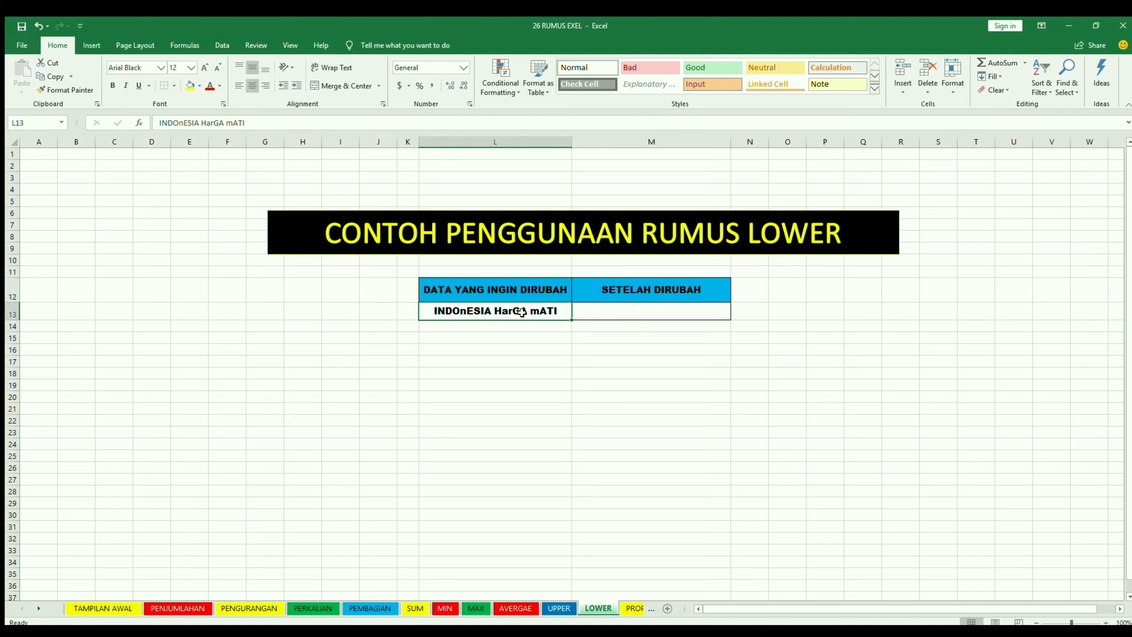
{"action": "left_click", "coordinate": [608, 312]}
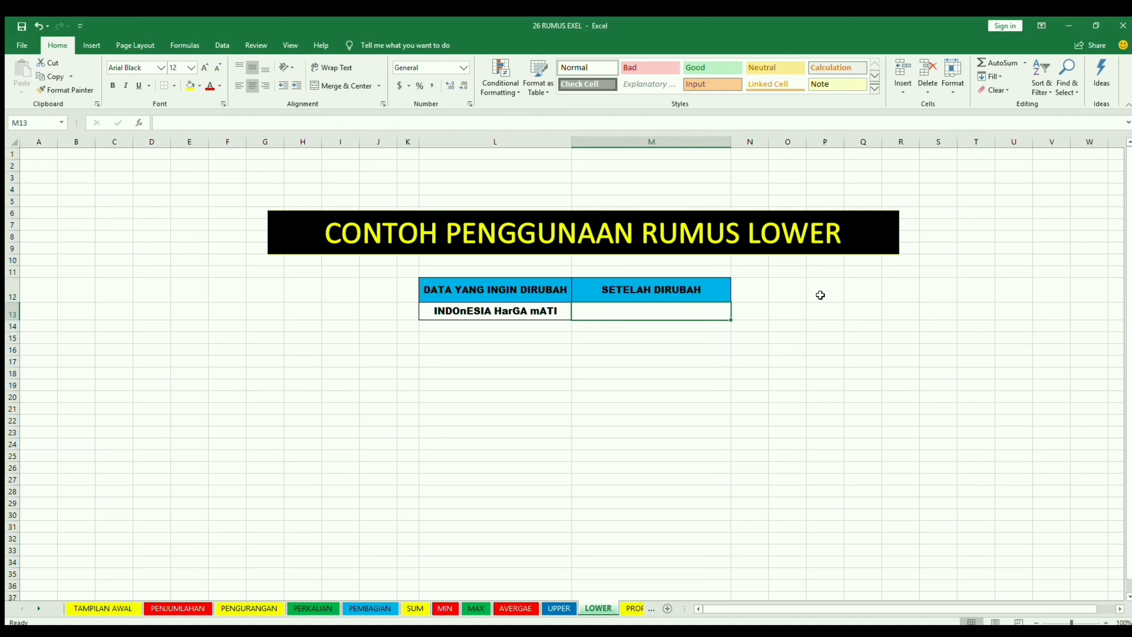
{"action": "type", "text": "="}
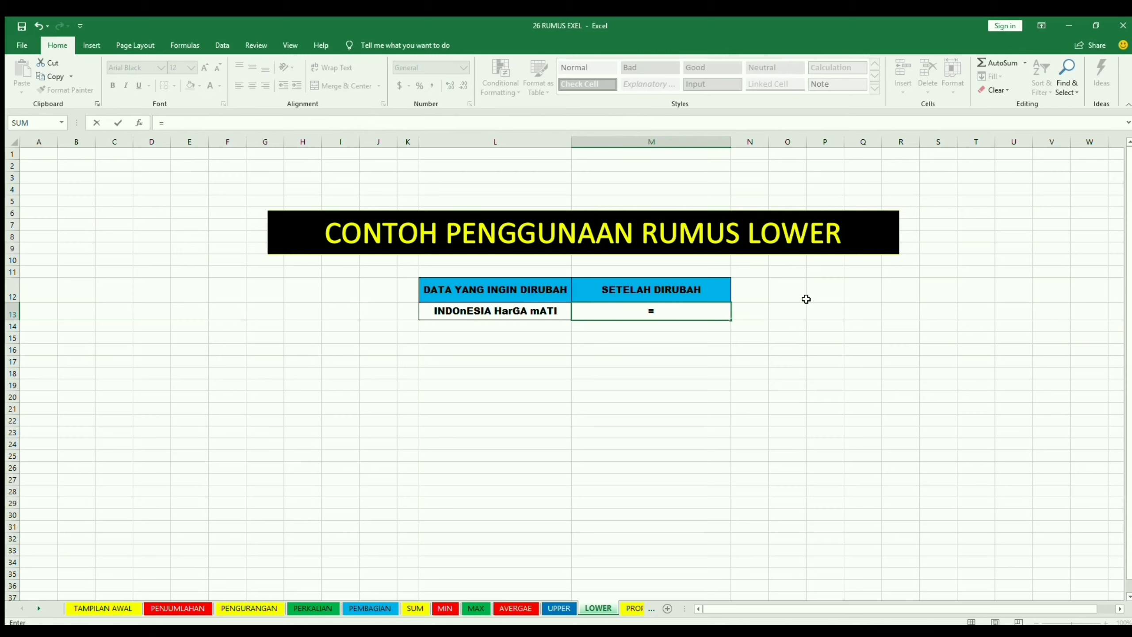
{"action": "type", "text": "LOWER("}
{"action": "left_click", "coordinate": [508, 308]}
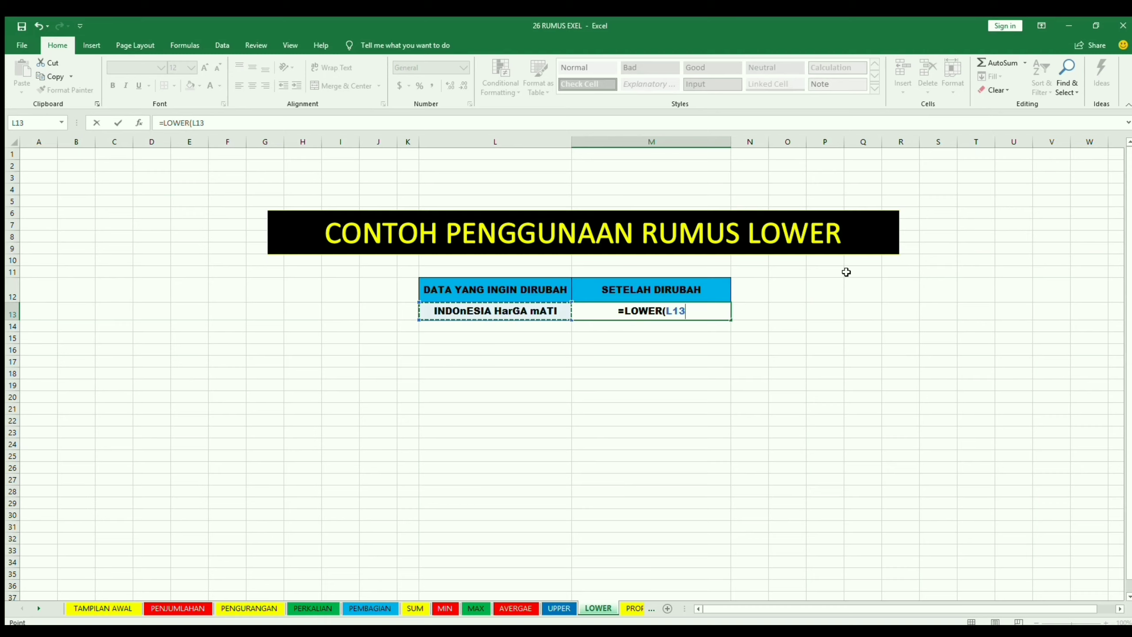
{"action": "type", "text": ")"}
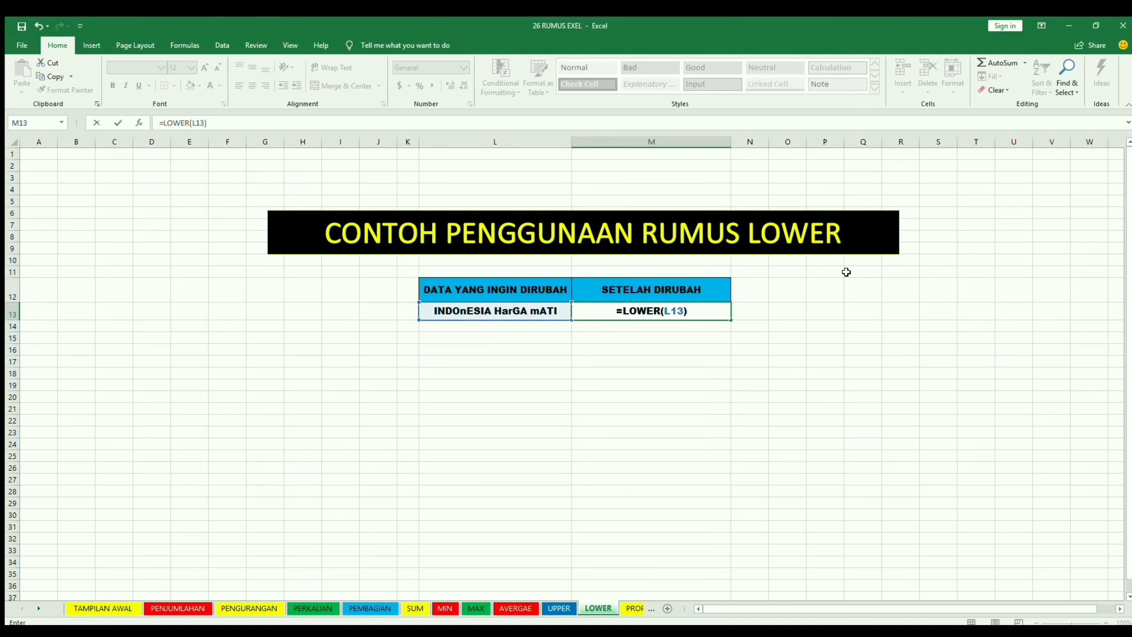
{"action": "key", "text": "Return"}
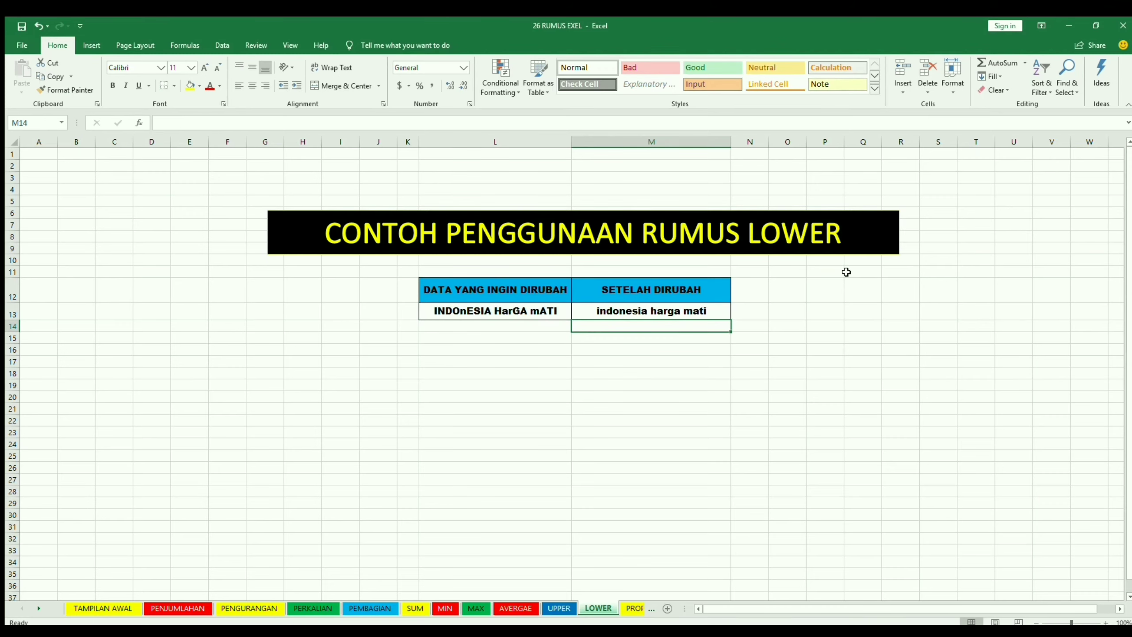
{"action": "left_click", "coordinate": [728, 309]}
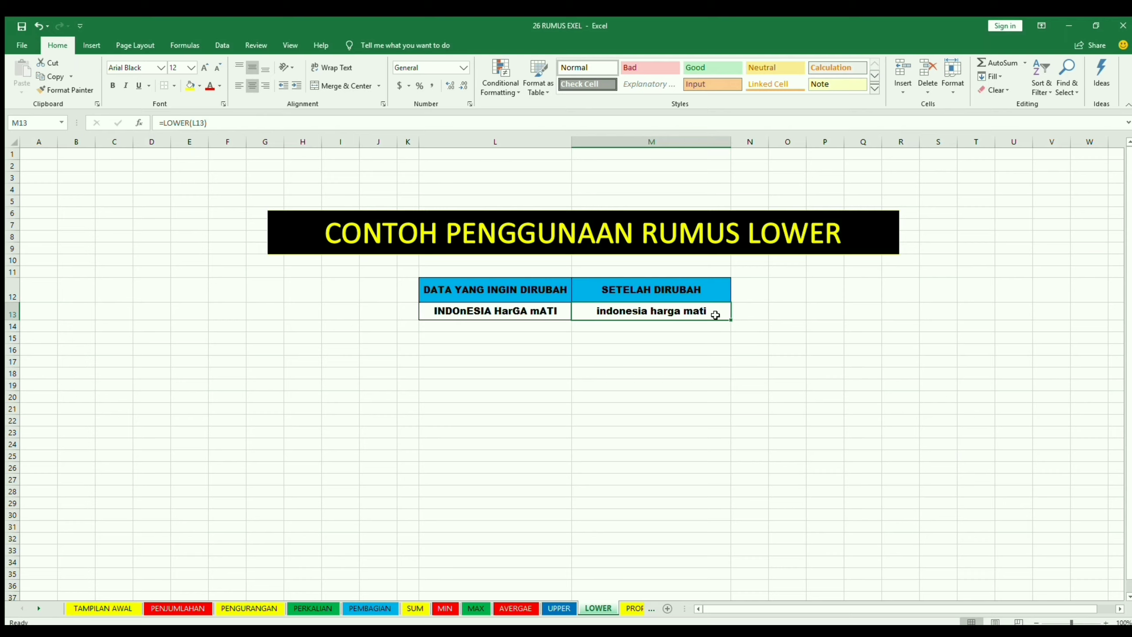
{"action": "left_click", "coordinate": [535, 314]}
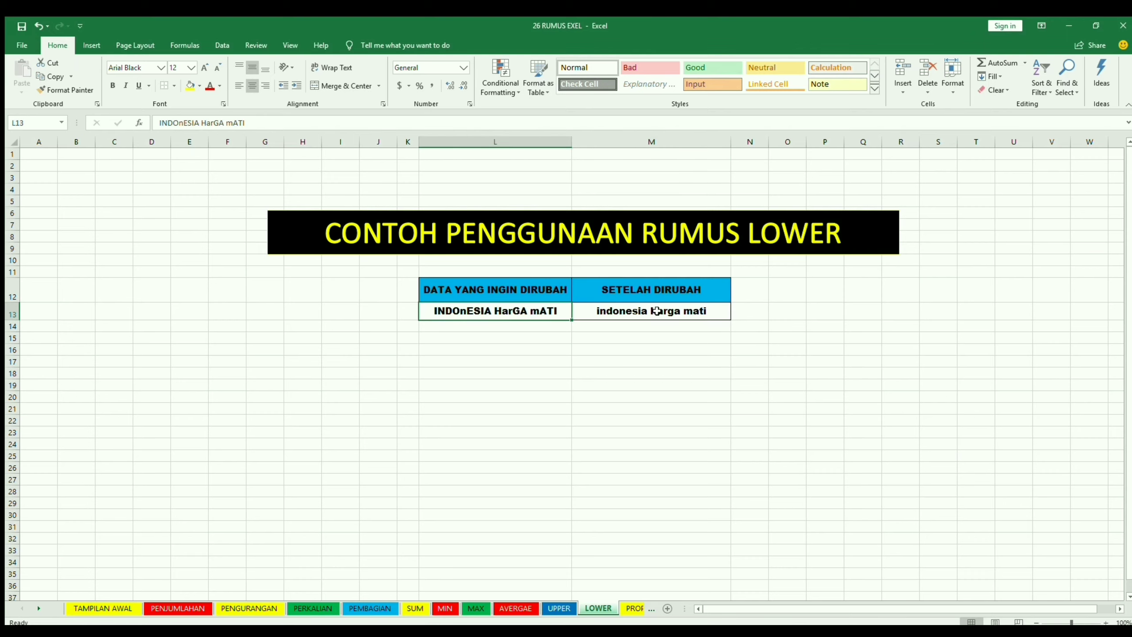
{"action": "left_click", "coordinate": [710, 311]}
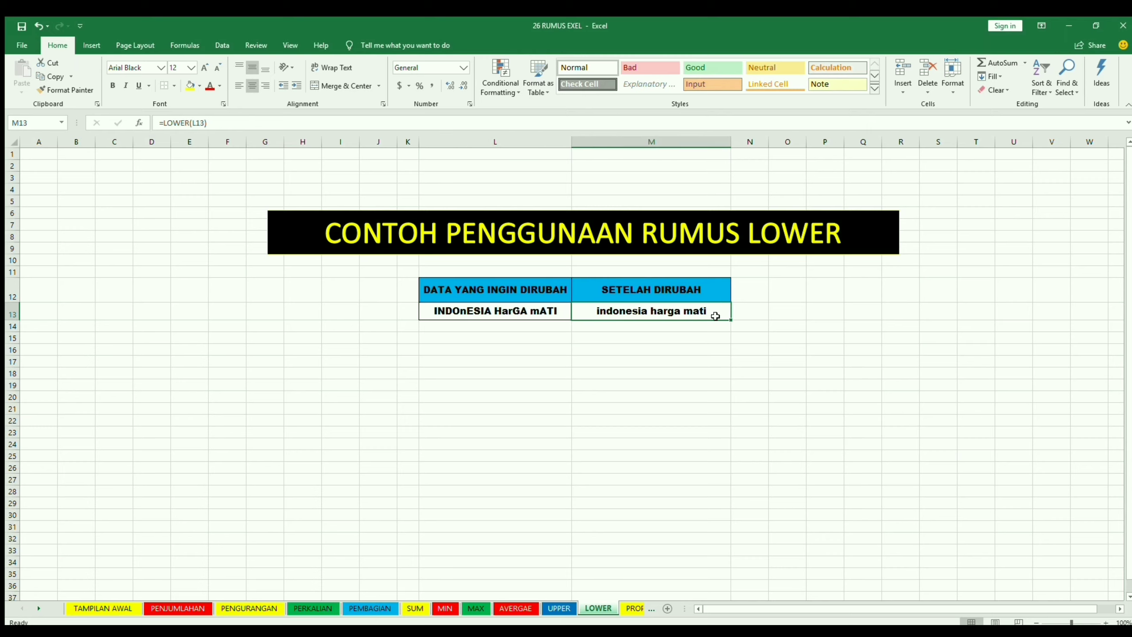
On the PROPER sheet, enter =PROPER(L13) in M13 to capitalise each word of the source text and check the formula
{"action": "key", "text": "ctrl+Page_Down"}
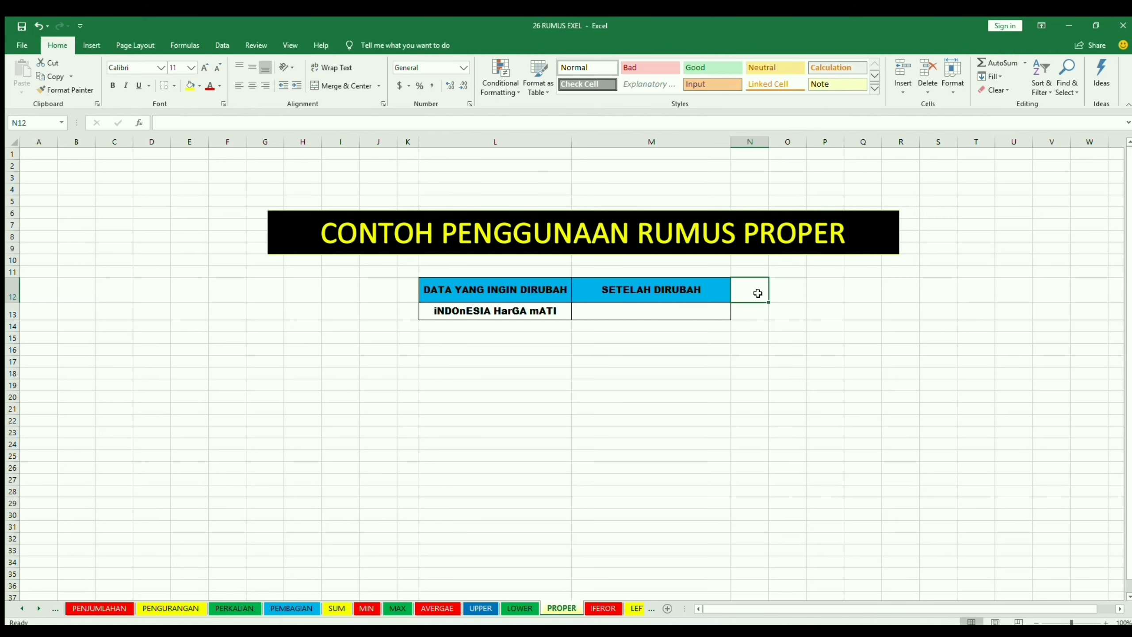
{"action": "left_click", "coordinate": [515, 312]}
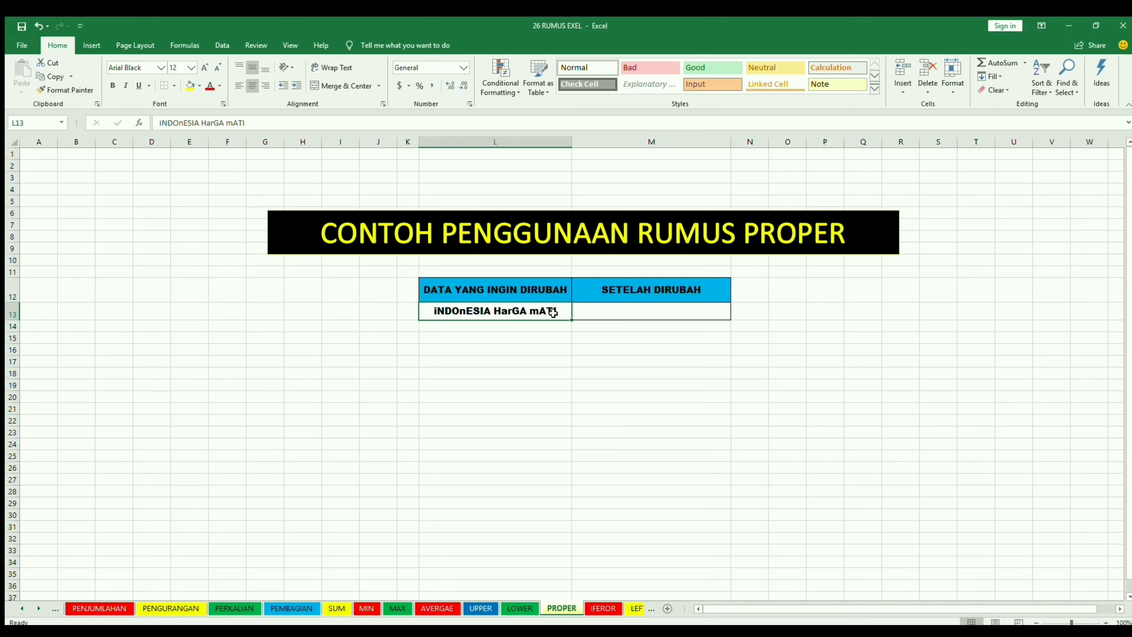
{"action": "left_click", "coordinate": [645, 310]}
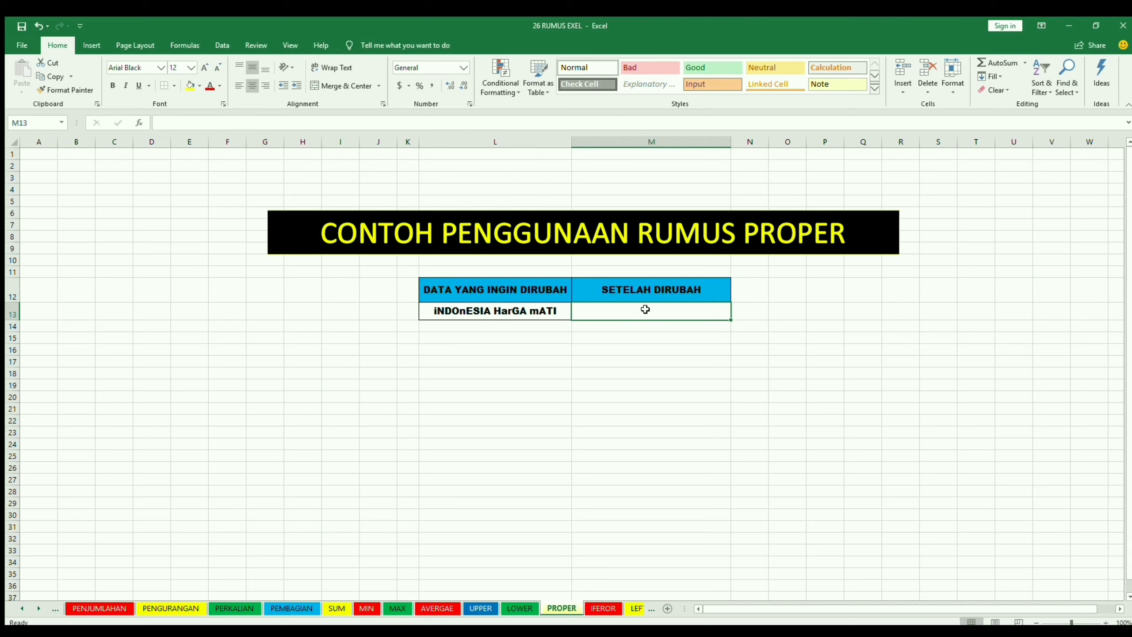
{"action": "type", "text": "="}
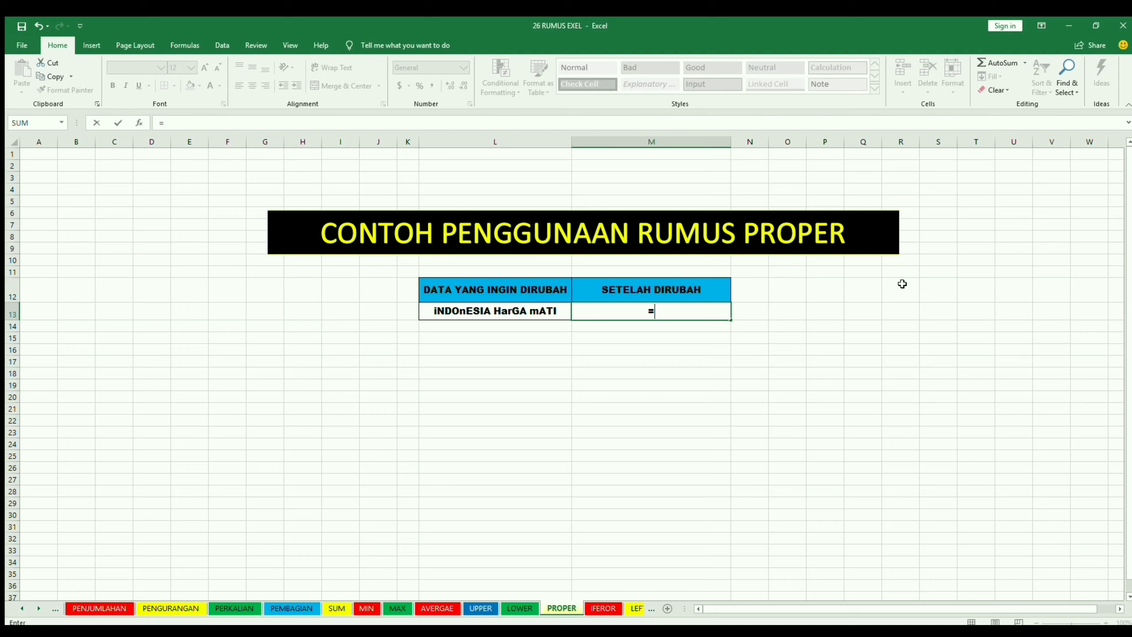
{"action": "type", "text": "PROPER("}
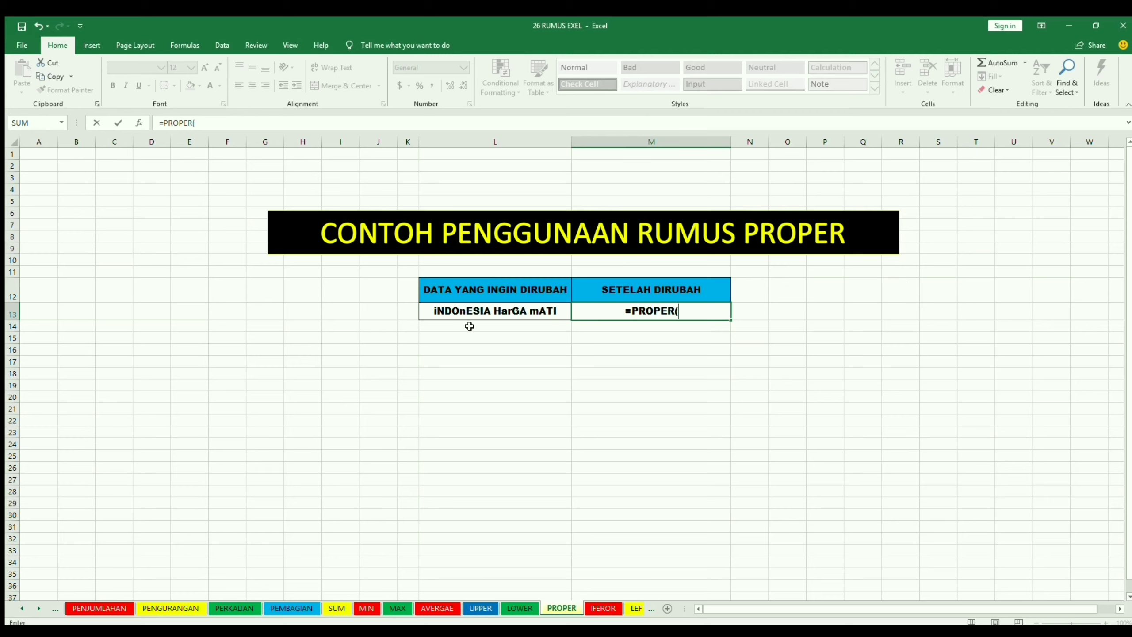
{"action": "left_click", "coordinate": [517, 308]}
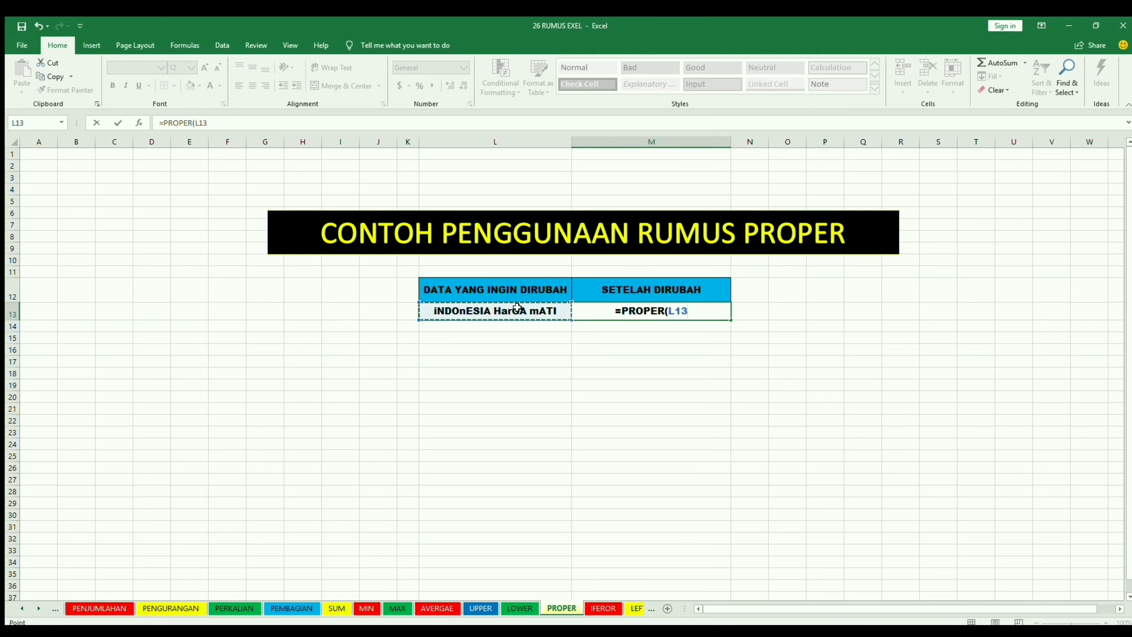
{"action": "type", "text": ")"}
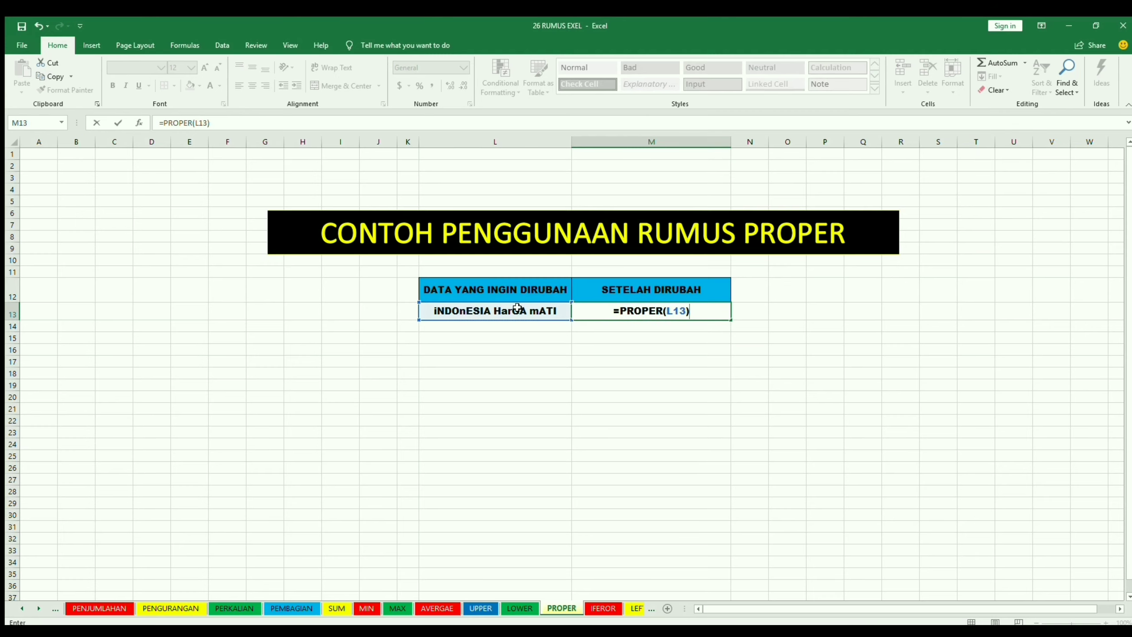
{"action": "key", "text": "Return"}
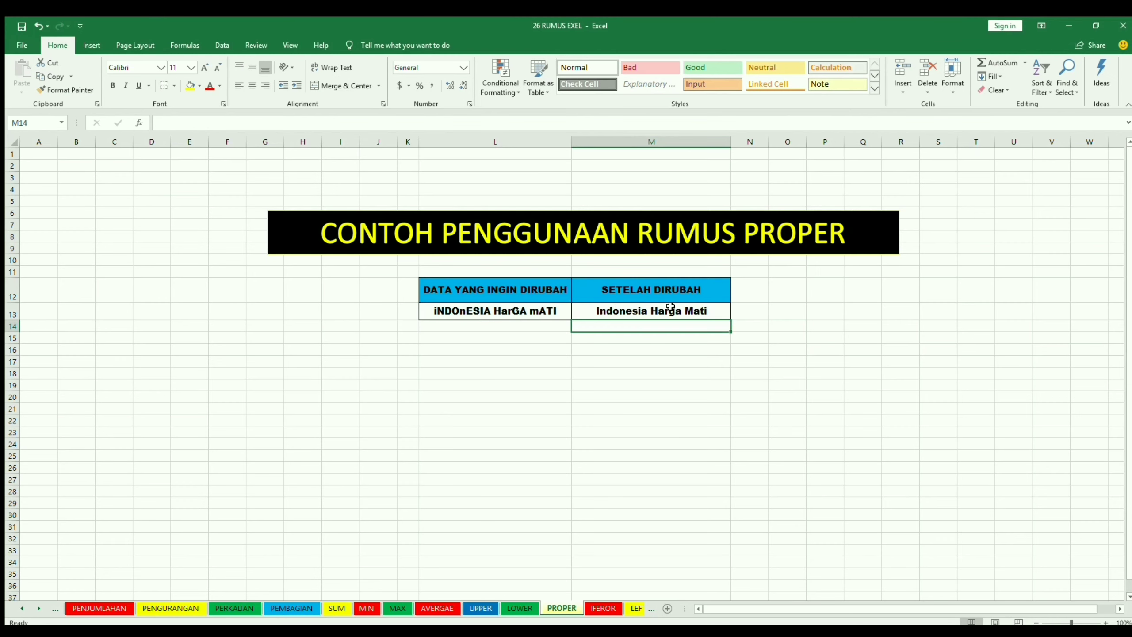
{"action": "left_click", "coordinate": [670, 308]}
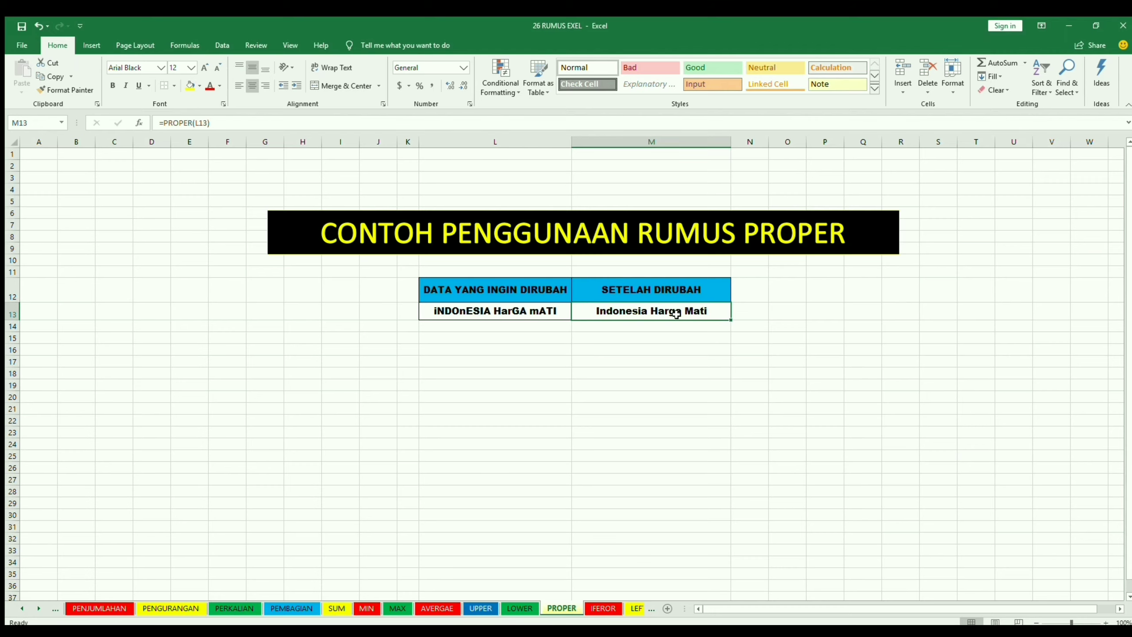
{"action": "left_click", "coordinate": [782, 312]}
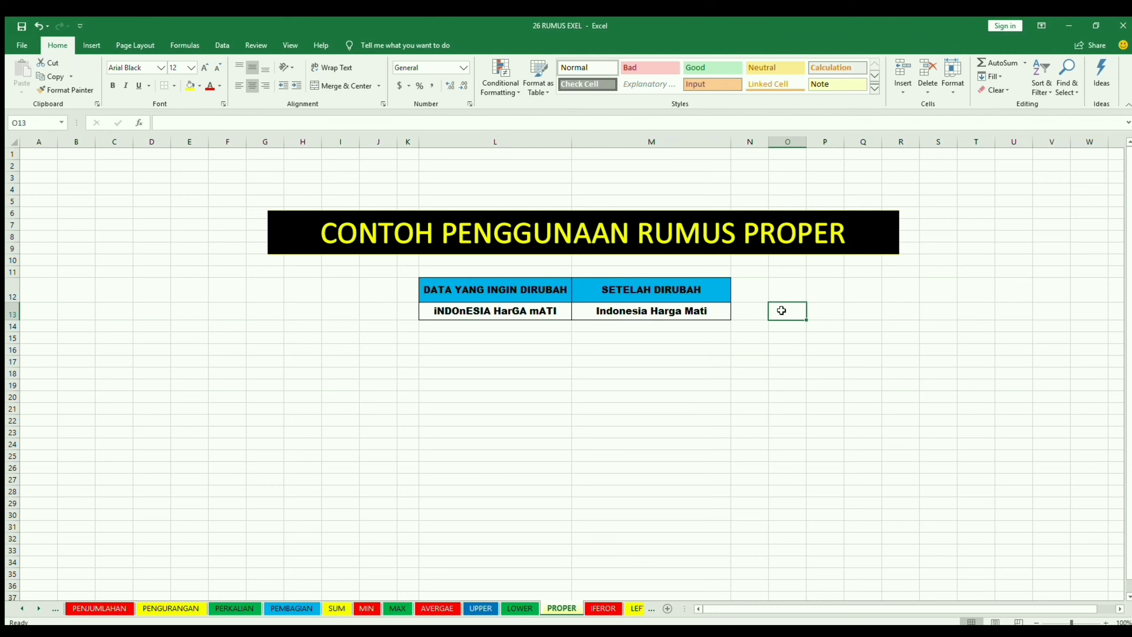
On the IFEROR sheet, enter =IFERROR(L14,"SALAH") in M14 to replace the error from L14 and compare both cells
{"action": "key", "text": "ctrl+Page_Down"}
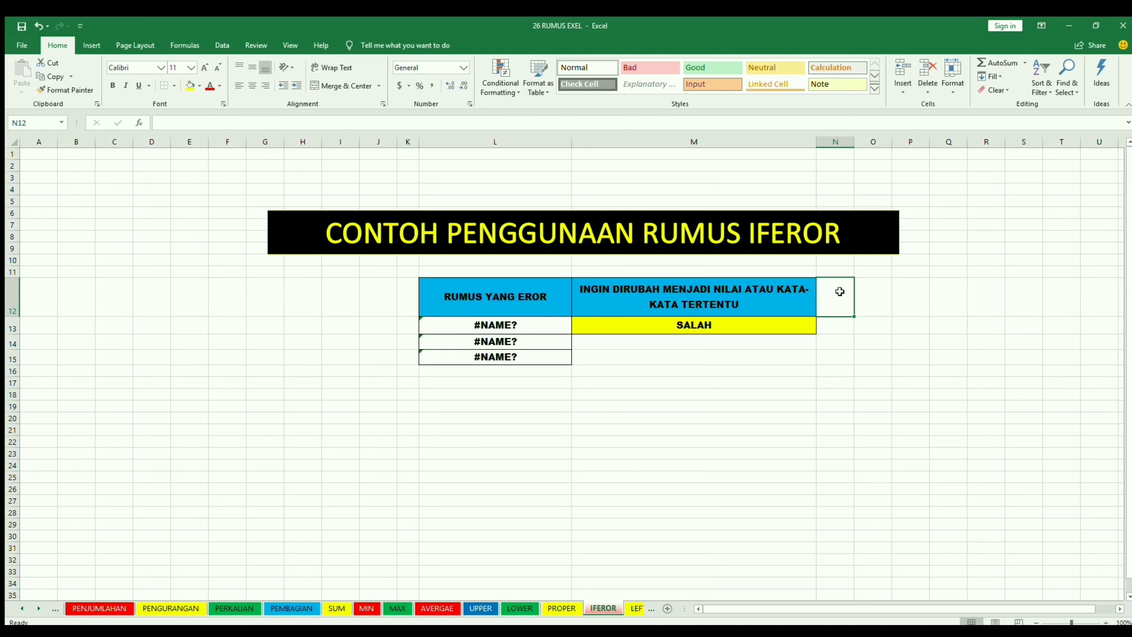
{"action": "left_click", "coordinate": [537, 328]}
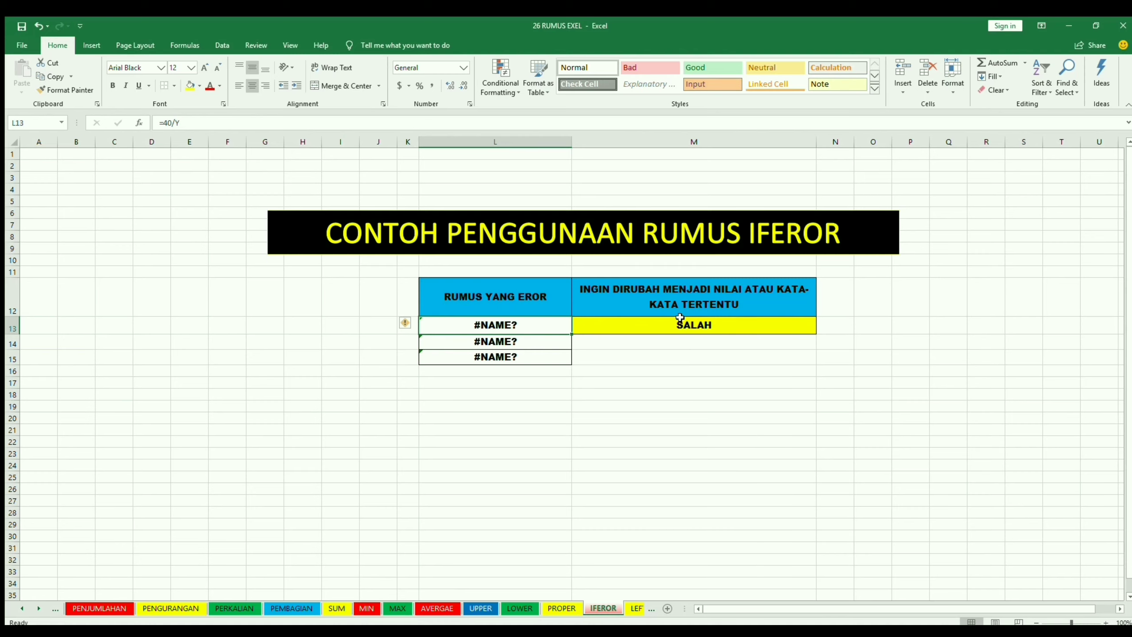
{"action": "left_click", "coordinate": [692, 339]}
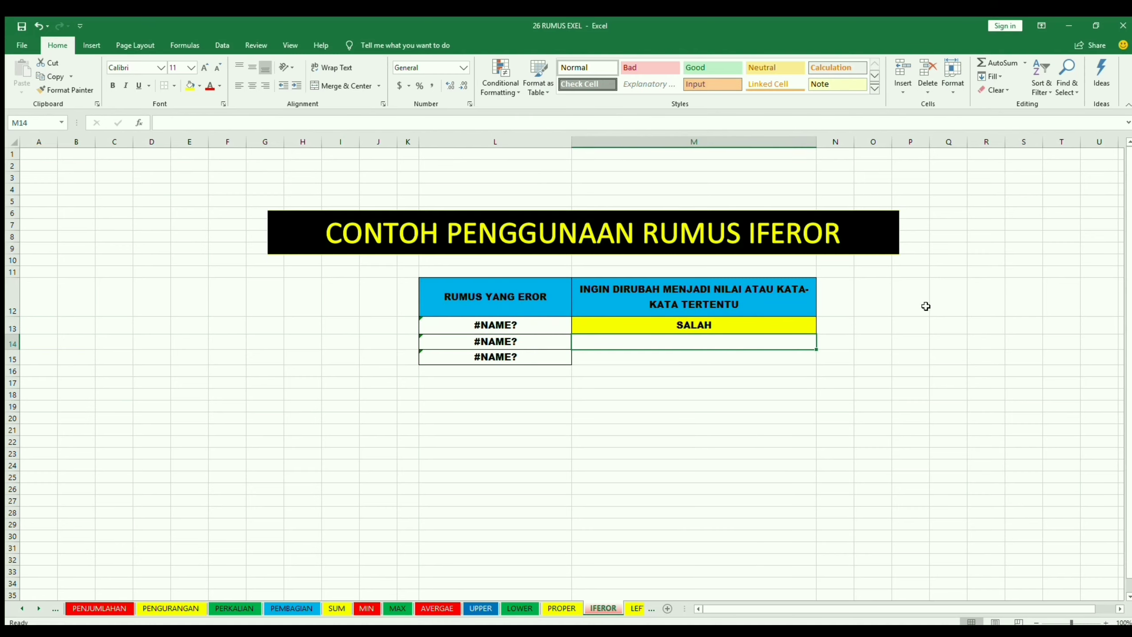
{"action": "type", "text": "="}
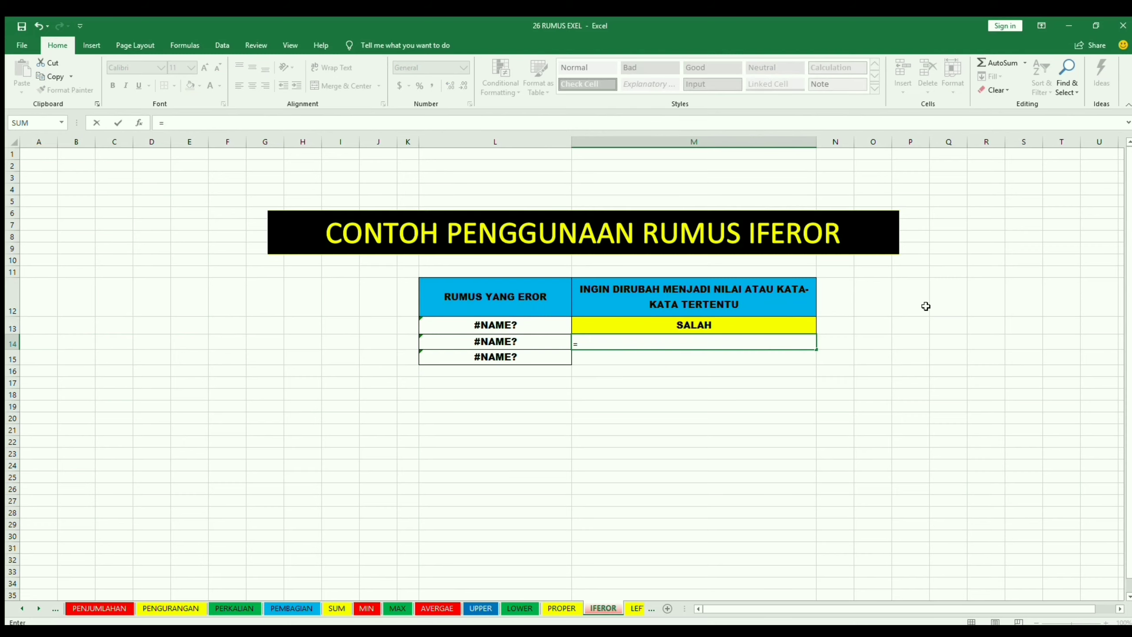
{"action": "type", "text": "IFERROR("}
{"action": "left_click", "coordinate": [534, 345]}
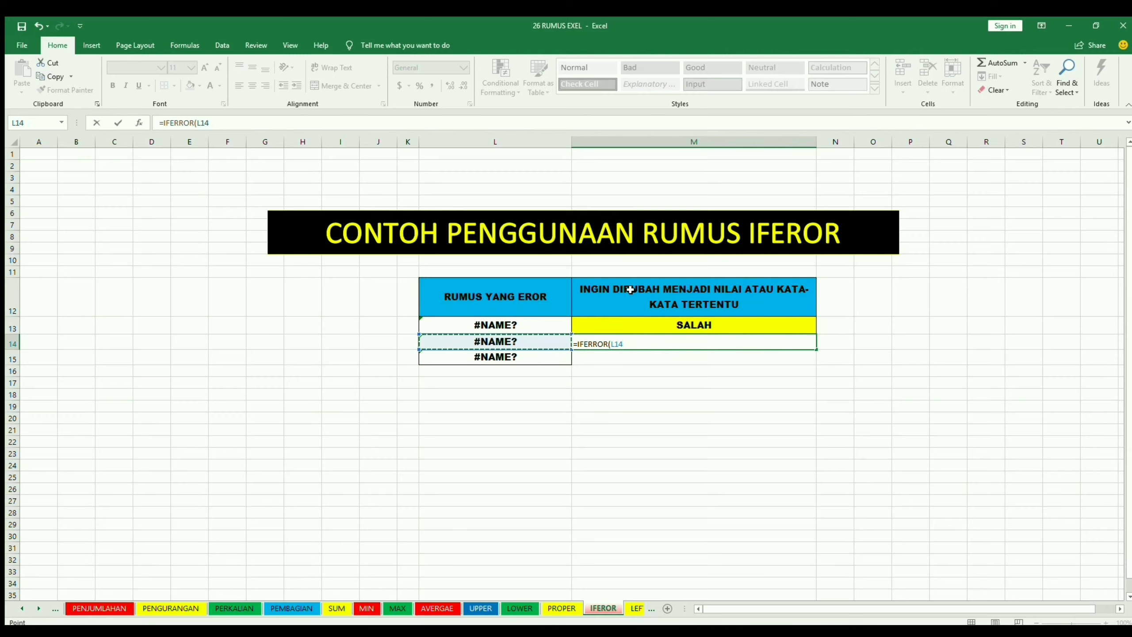
{"action": "type", "text": ","}
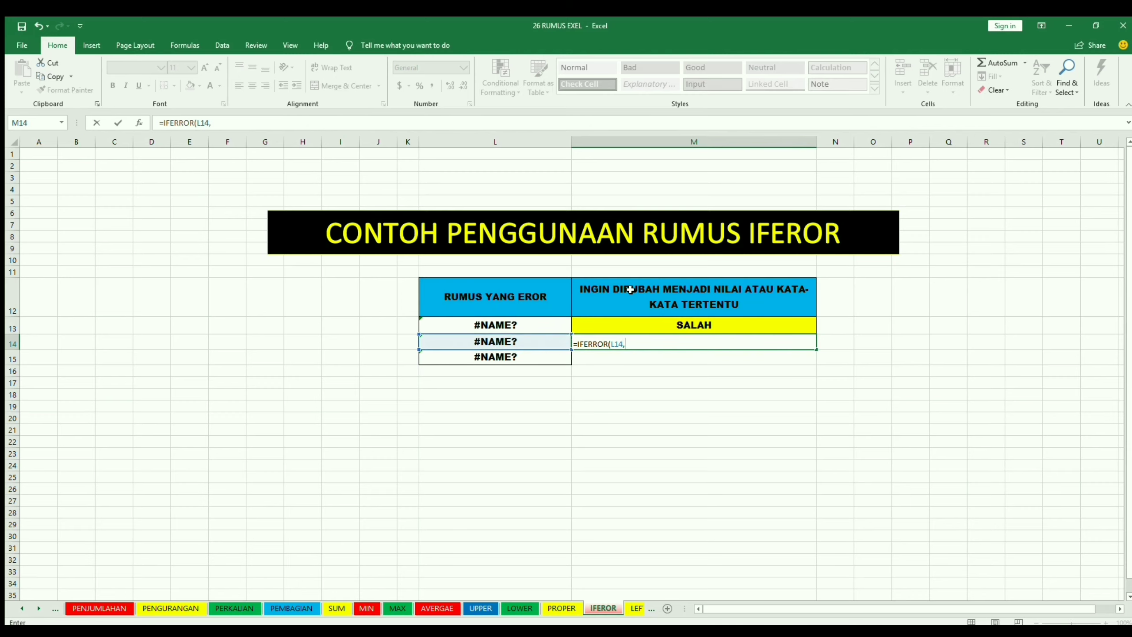
{"action": "type", "text": "\"SALAH\""}
{"action": "key", "text": "Return"}
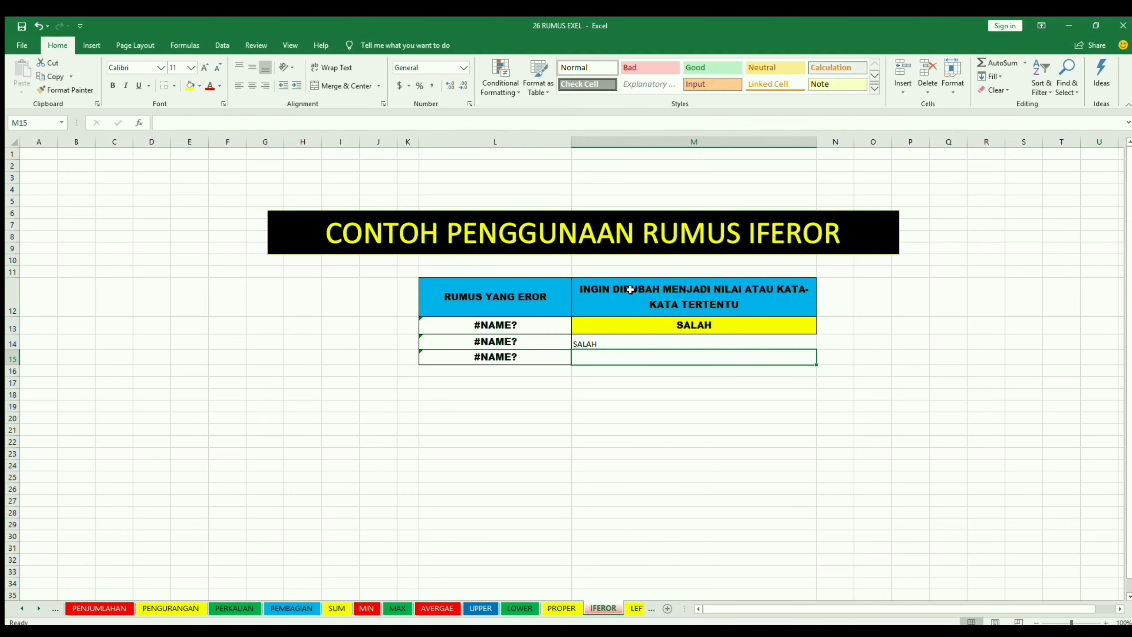
{"action": "left_click", "coordinate": [607, 342]}
{"action": "left_click", "coordinate": [519, 343]}
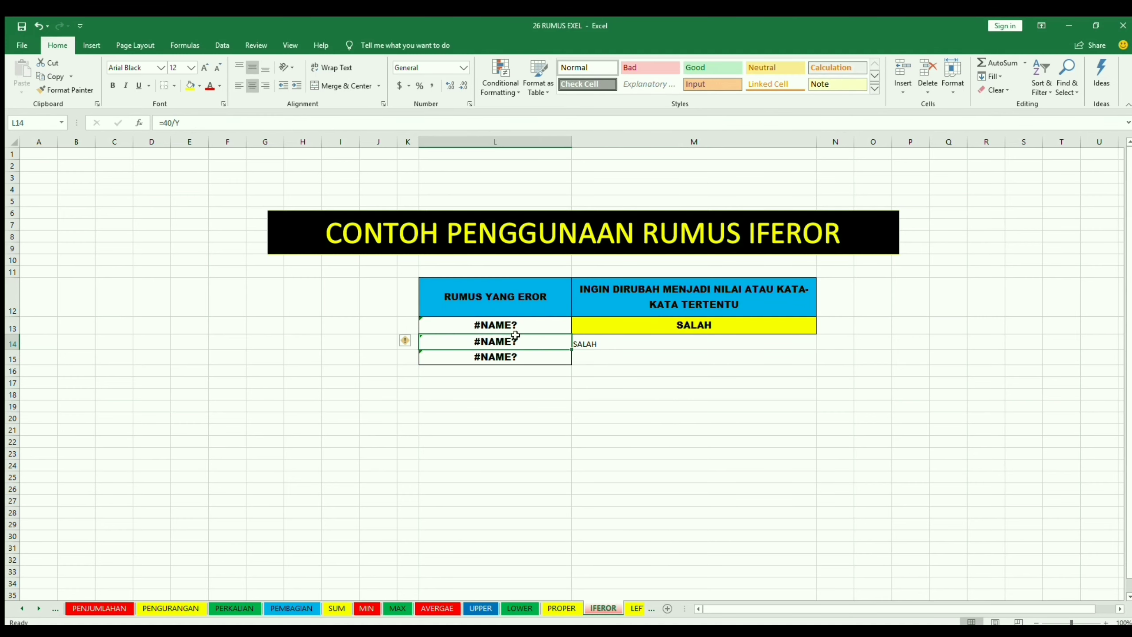
Fill the IFERROR formula from M14 down to M15, centre both cells horizontally and review them
{"action": "left_click", "coordinate": [603, 342]}
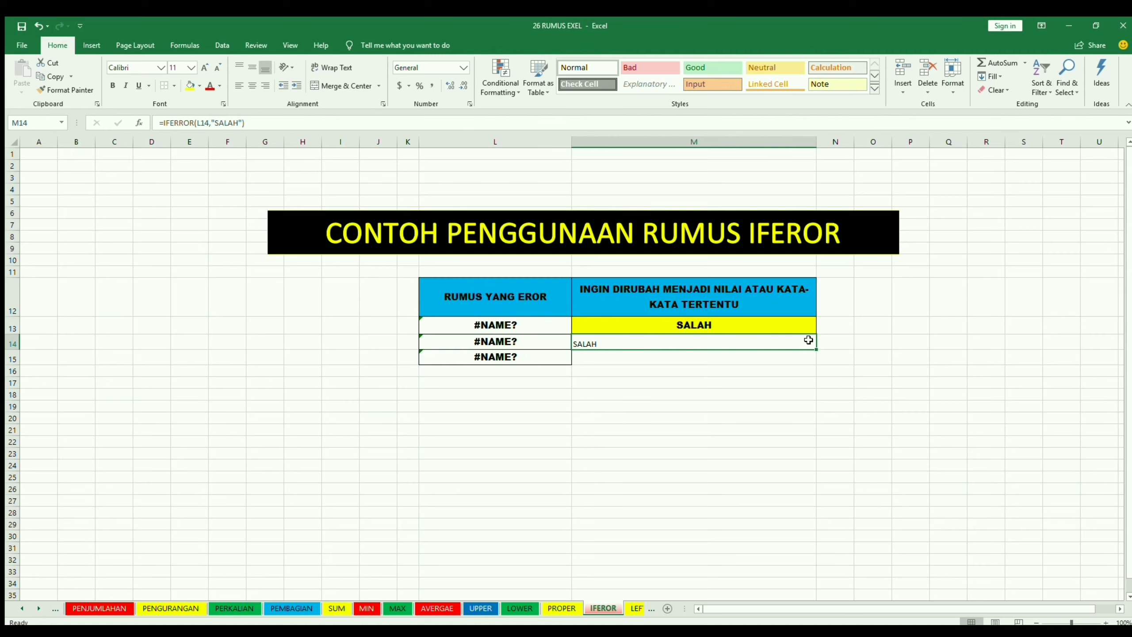
{"action": "left_click_drag", "start_coordinate": [814, 349], "coordinate": [814, 363]}
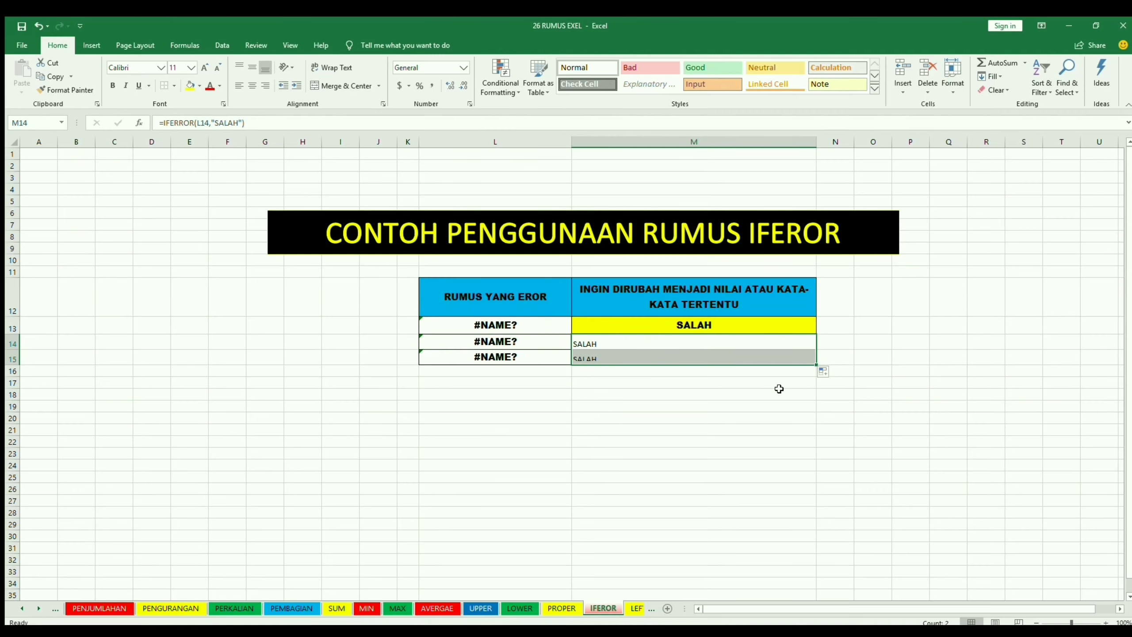
{"action": "left_click", "coordinate": [685, 356]}
{"action": "left_click_drag", "start_coordinate": [657, 338], "coordinate": [663, 355]}
{"action": "left_click", "coordinate": [252, 88]}
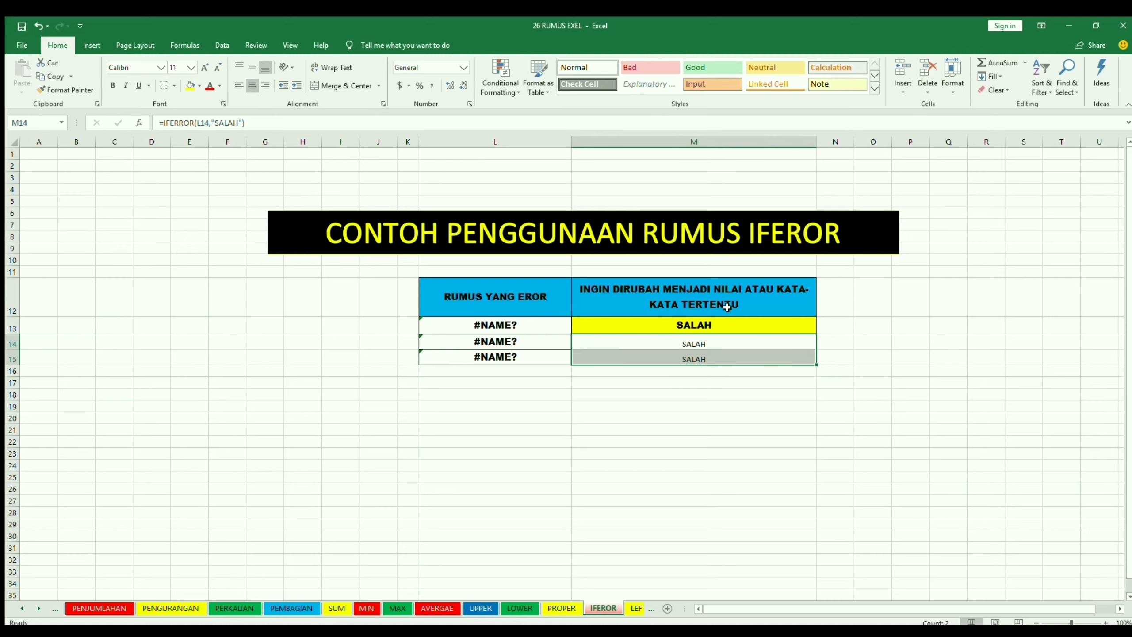
{"action": "left_click", "coordinate": [741, 338]}
{"action": "left_click", "coordinate": [882, 309]}
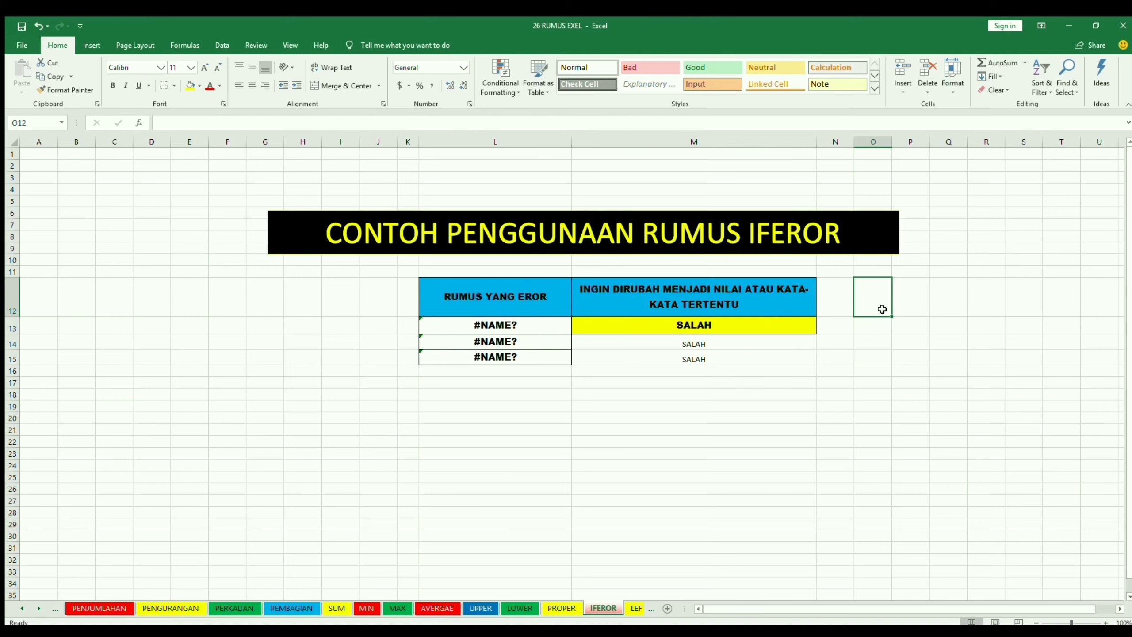
{"action": "left_click_drag", "start_coordinate": [793, 338], "coordinate": [786, 362]}
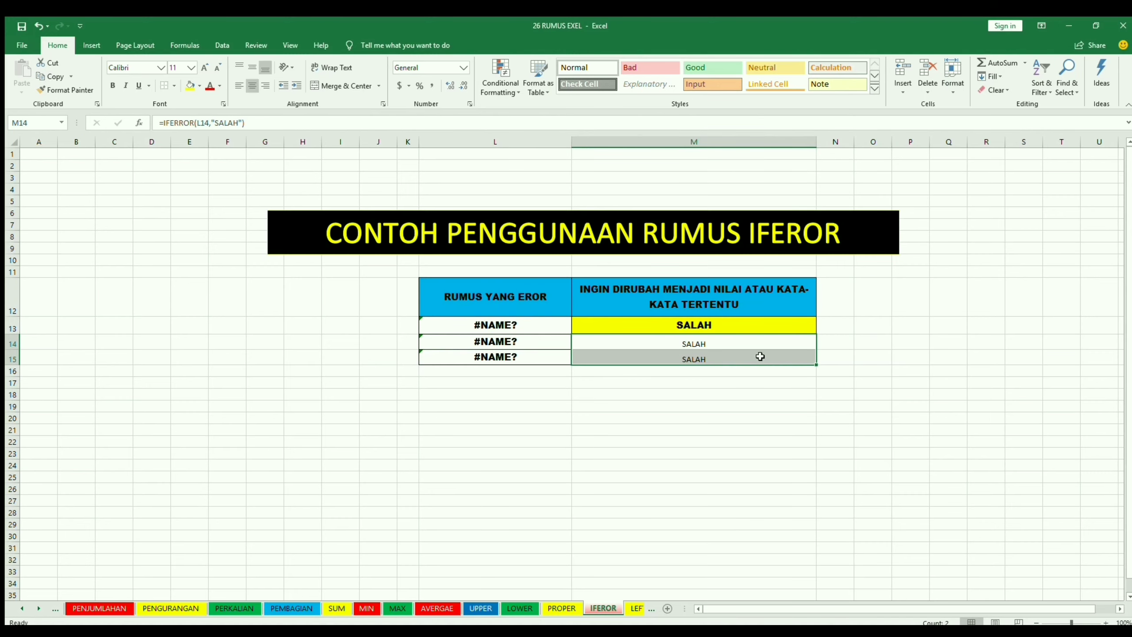
On the LEFT sheet, enter =LEFT(L13,3) in M13 to extract the first three characters and compare it with L13
{"action": "key", "text": "ctrl+Page_Down"}
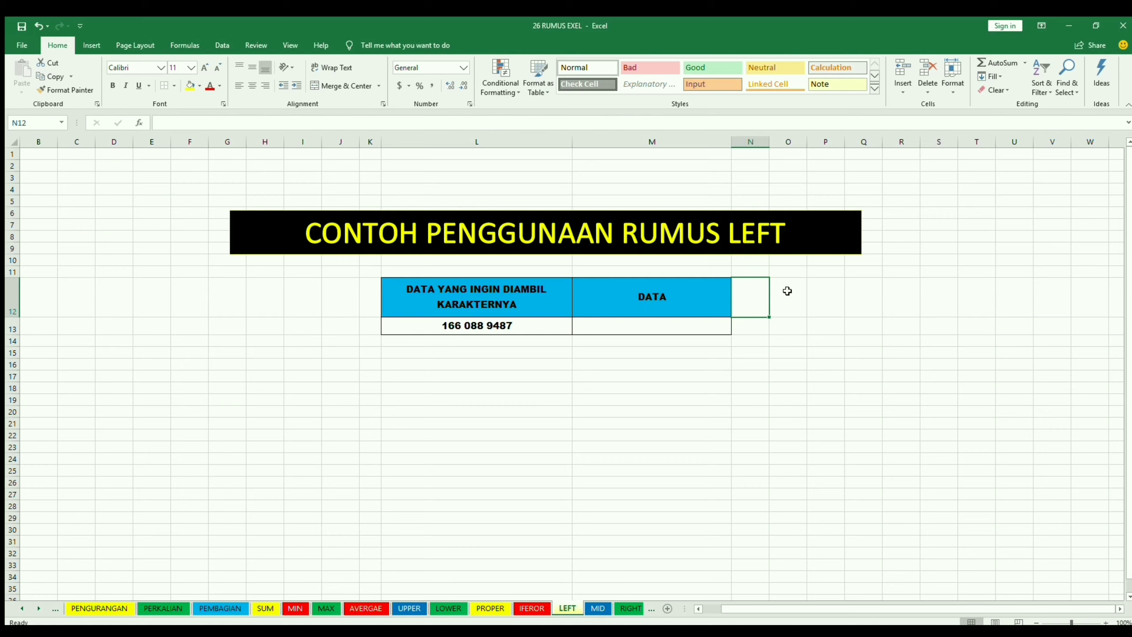
{"action": "left_click", "coordinate": [538, 322]}
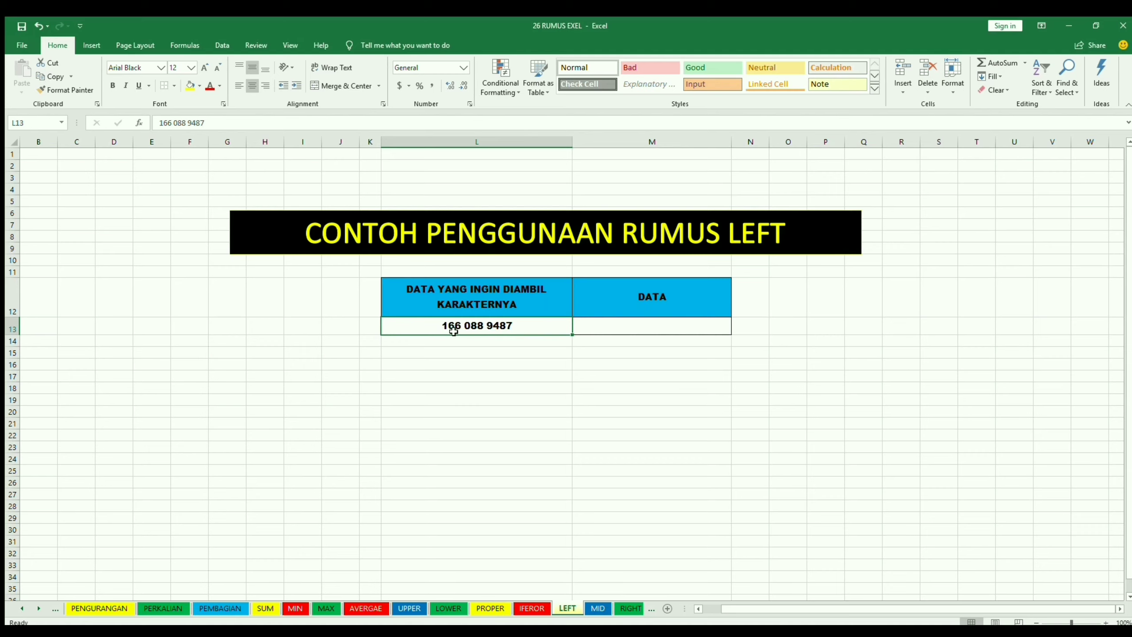
{"action": "left_click", "coordinate": [701, 322]}
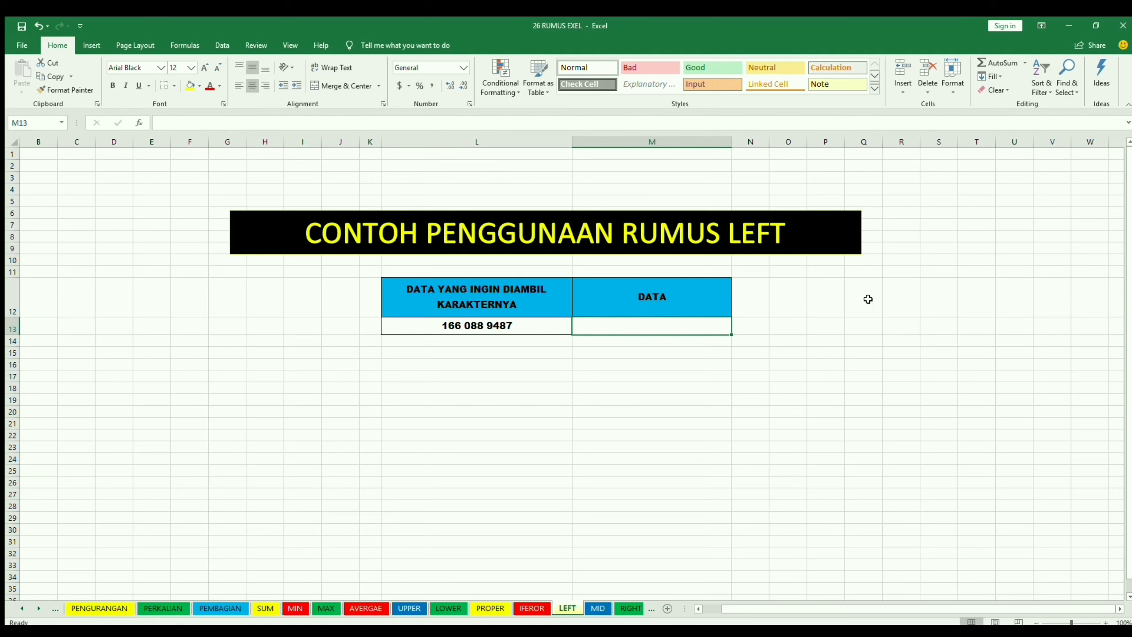
{"action": "type", "text": "="}
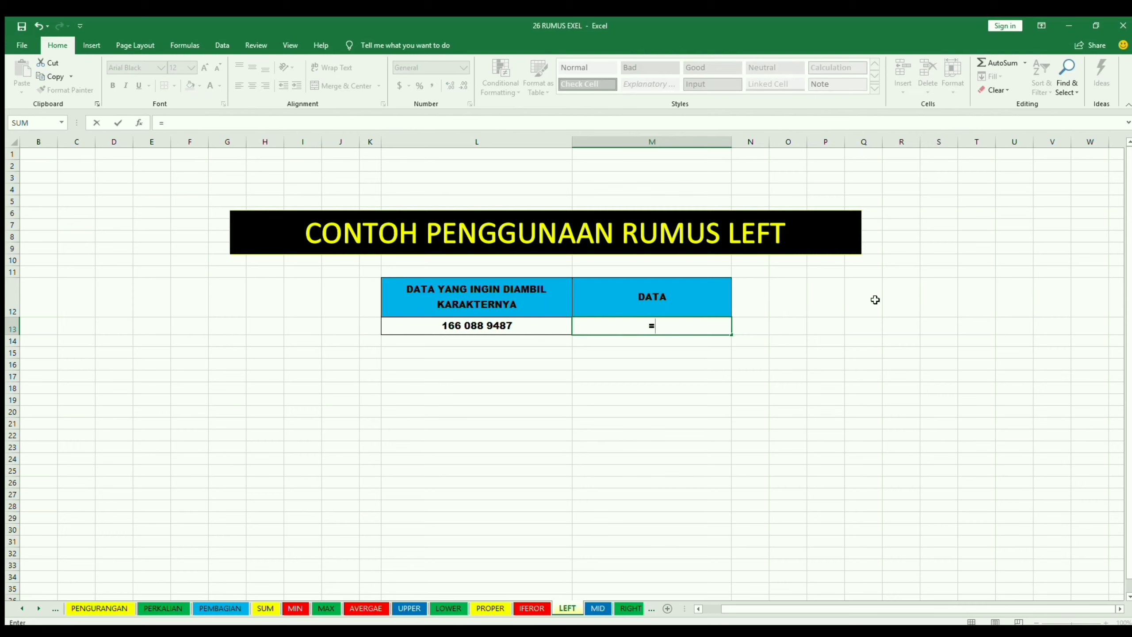
{"action": "type", "text": "LEFT("}
{"action": "left_click", "coordinate": [534, 326]}
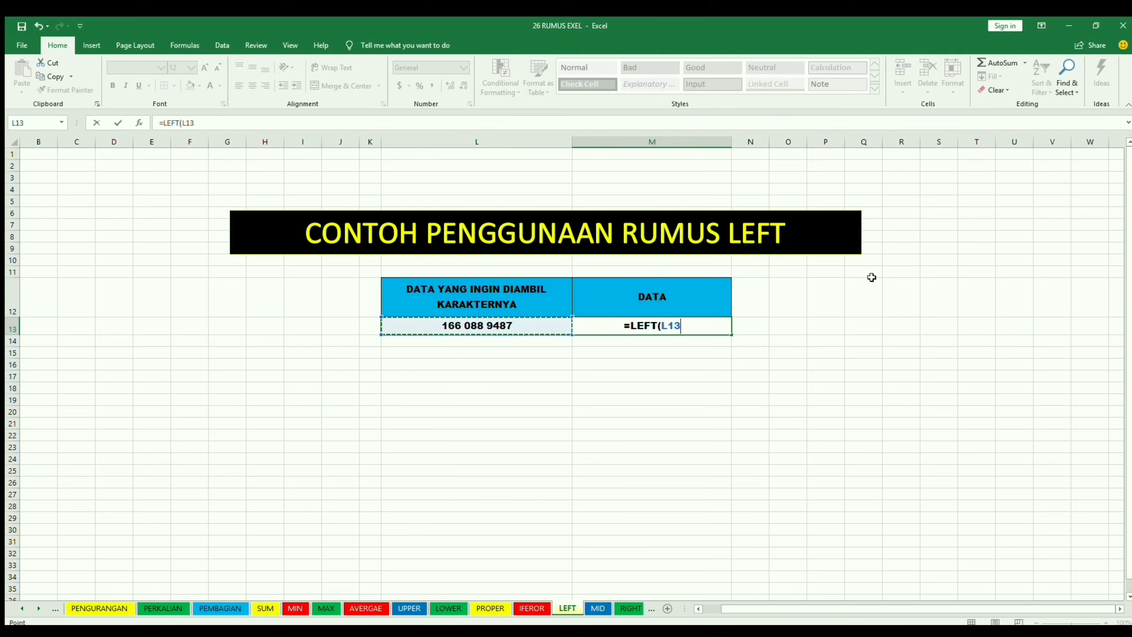
{"action": "type", "text": ","}
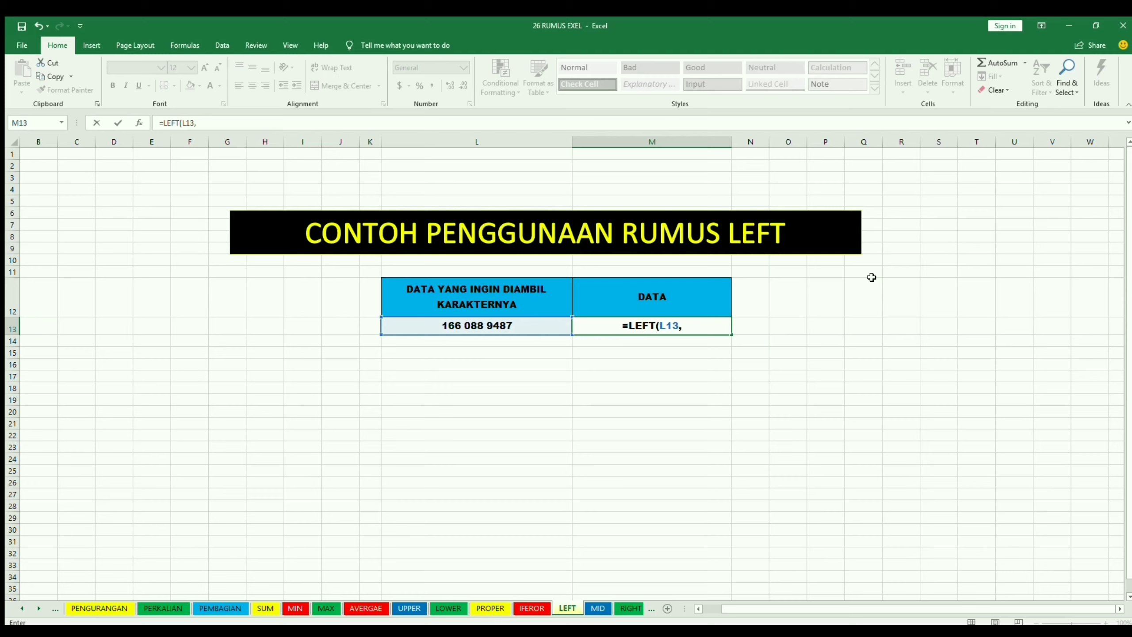
{"action": "type", "text": "3)"}
{"action": "key", "text": "Return"}
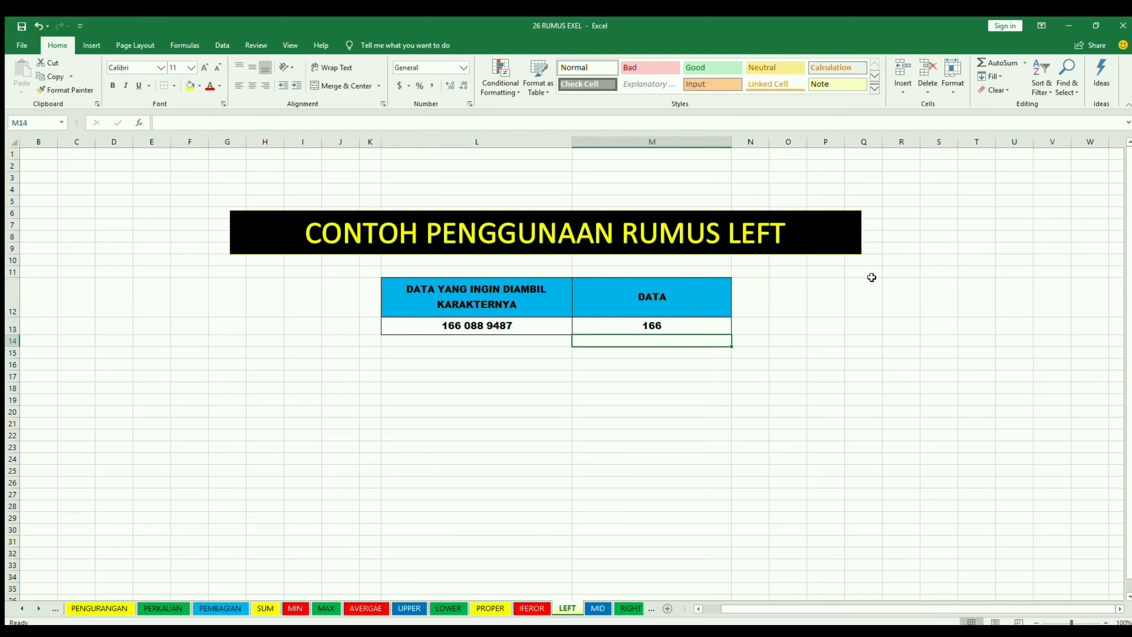
{"action": "left_click", "coordinate": [682, 323]}
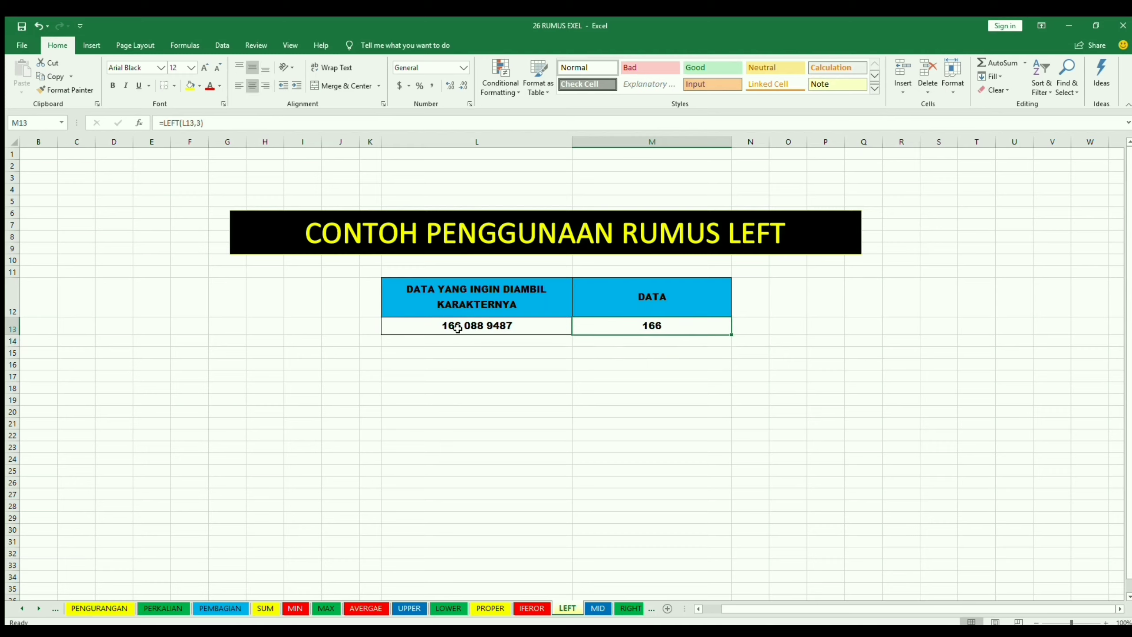
{"action": "left_click", "coordinate": [550, 327]}
{"action": "left_click", "coordinate": [637, 327]}
On the MID sheet, enter =MID(L13,5,3) in M13 to extract three characters starting at the fifth, and check the formula
{"action": "key", "text": "ctrl+Page_Down"}
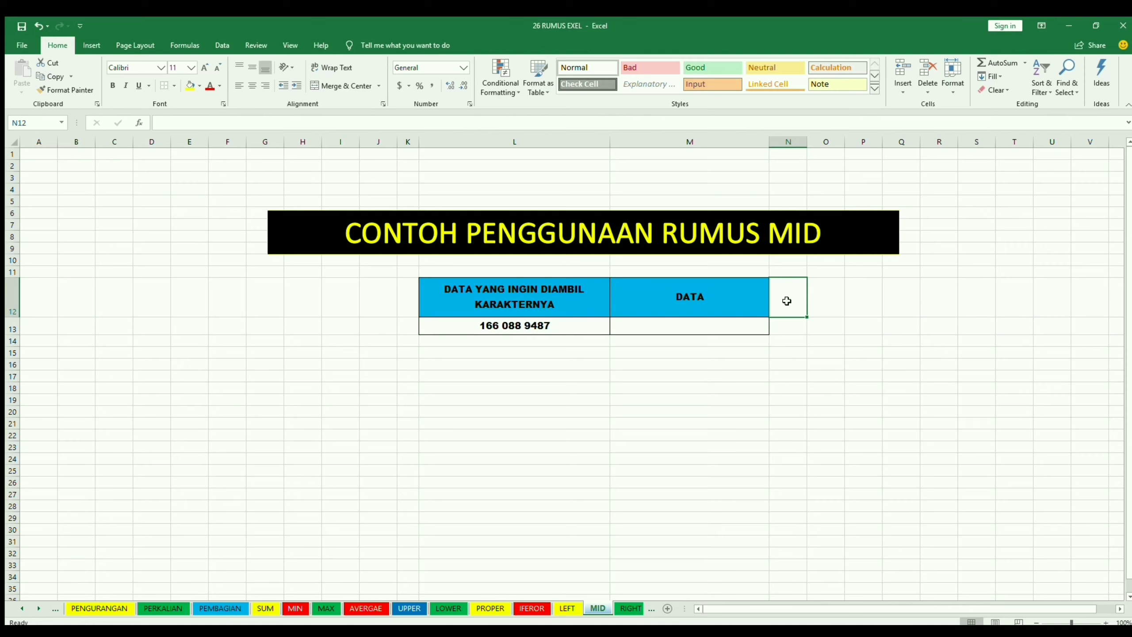
{"action": "left_click", "coordinate": [546, 322]}
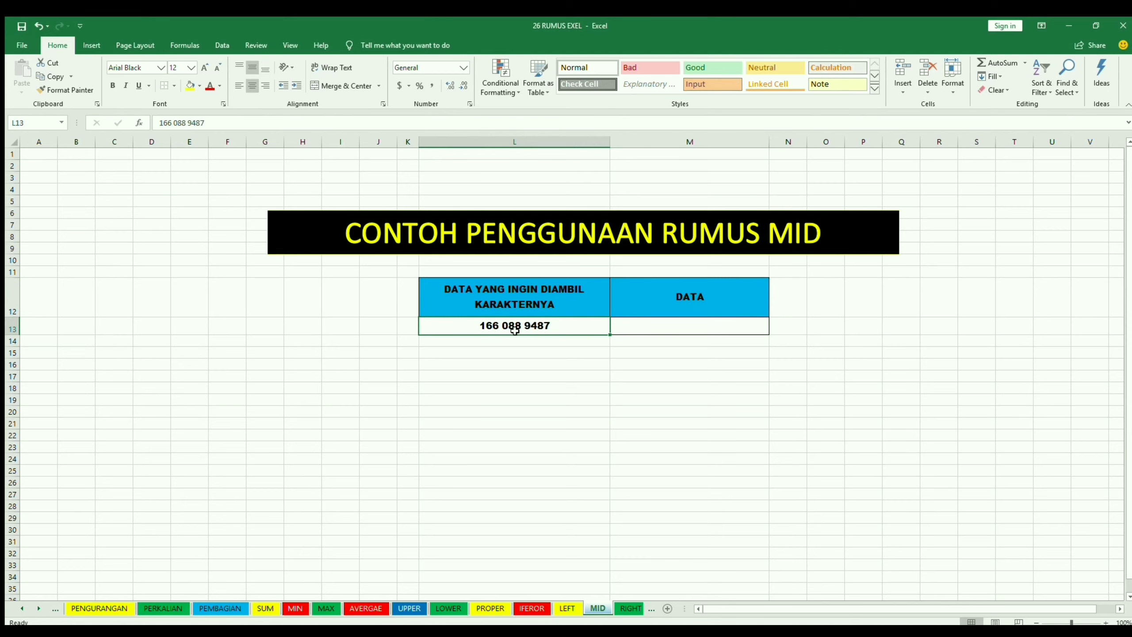
{"action": "left_click", "coordinate": [685, 328]}
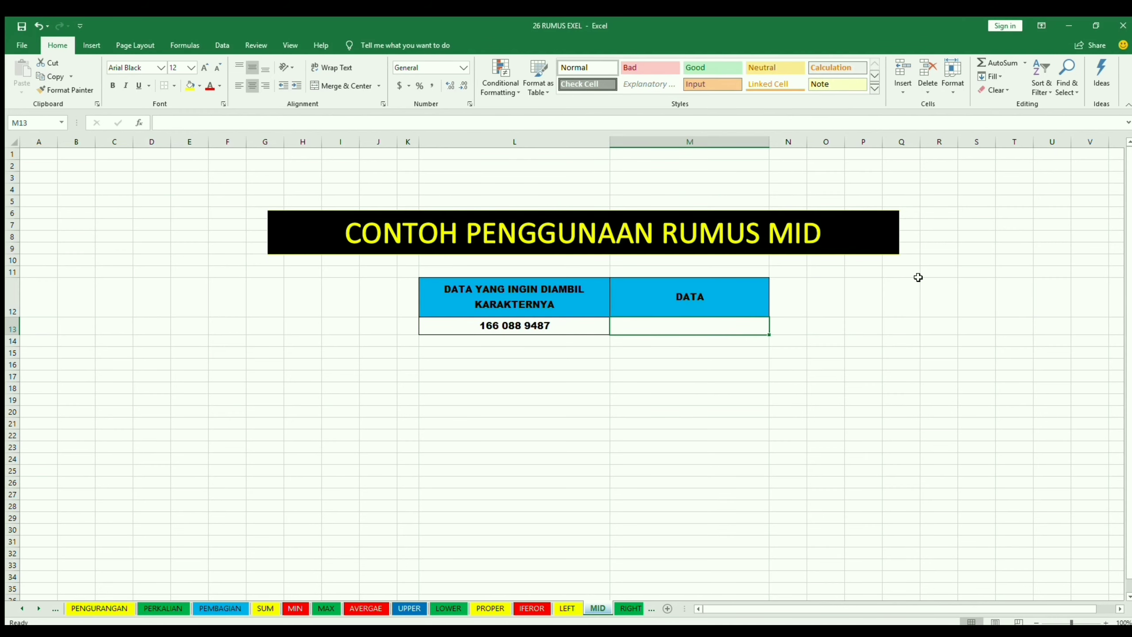
{"action": "type", "text": "=MID"}
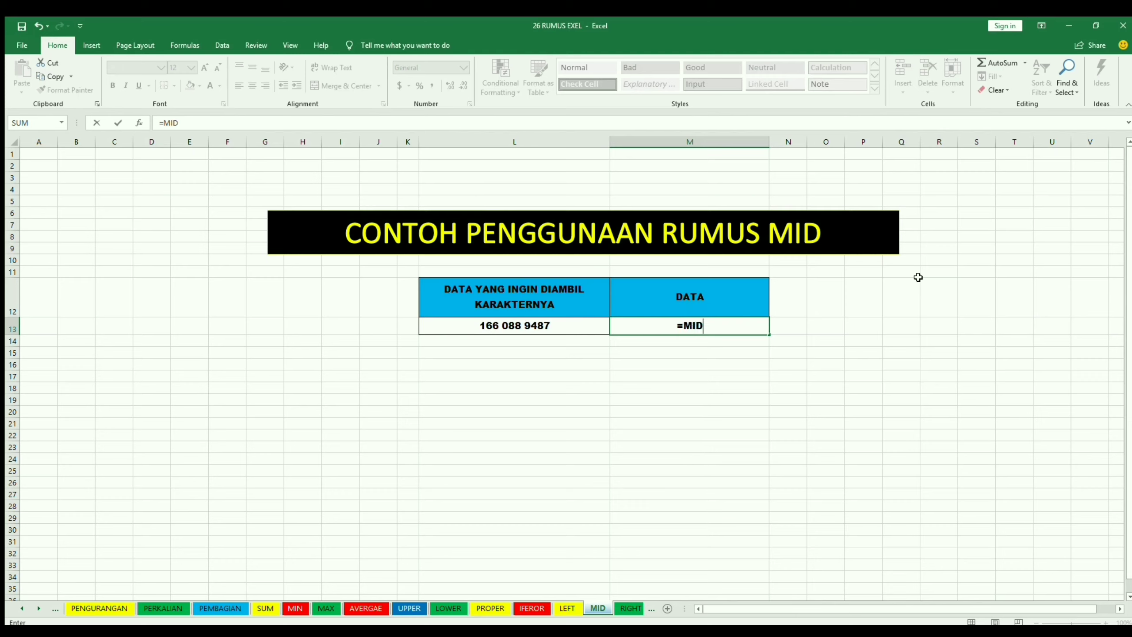
{"action": "type", "text": "("}
{"action": "left_click", "coordinate": [520, 322]}
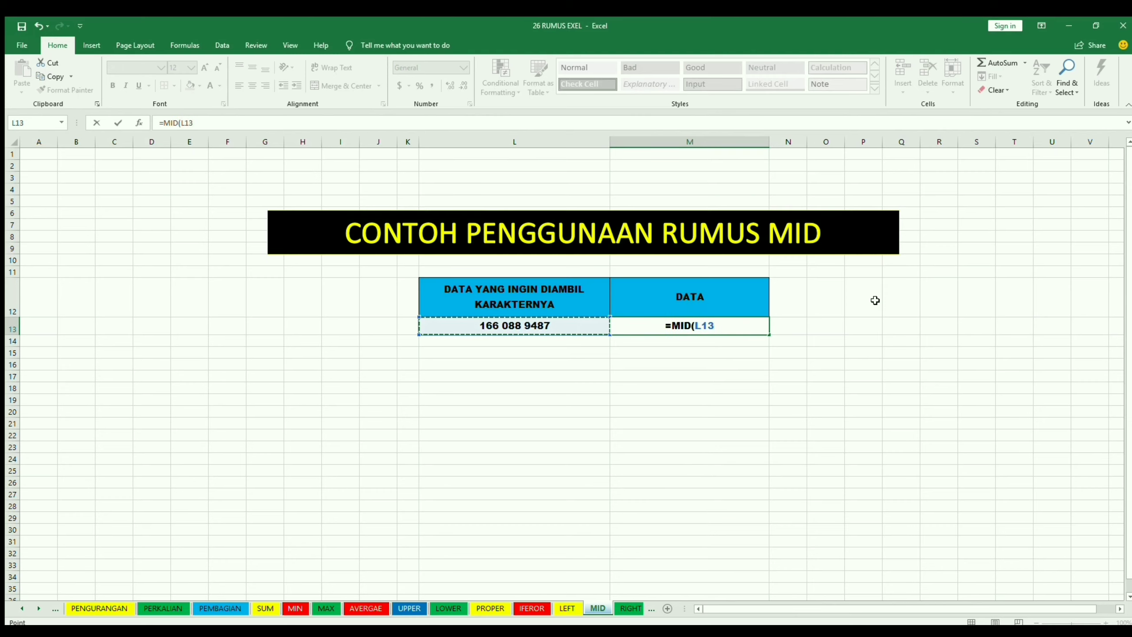
{"action": "type", "text": ","}
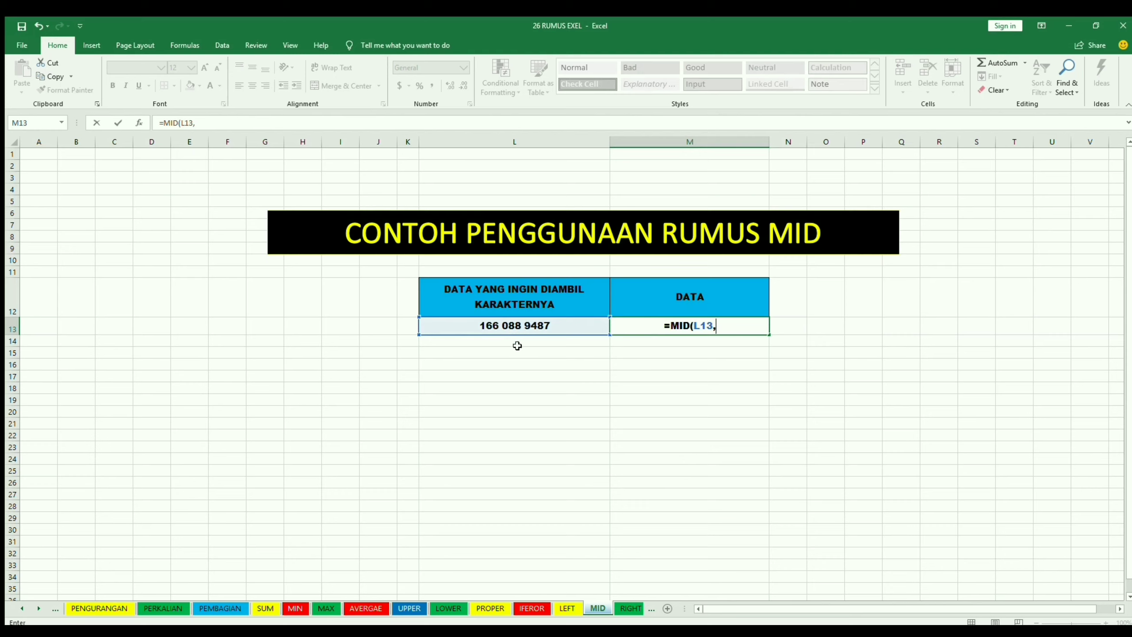
{"action": "type", "text": "5,"}
{"action": "type", "text": "3)"}
{"action": "key", "text": "Return"}
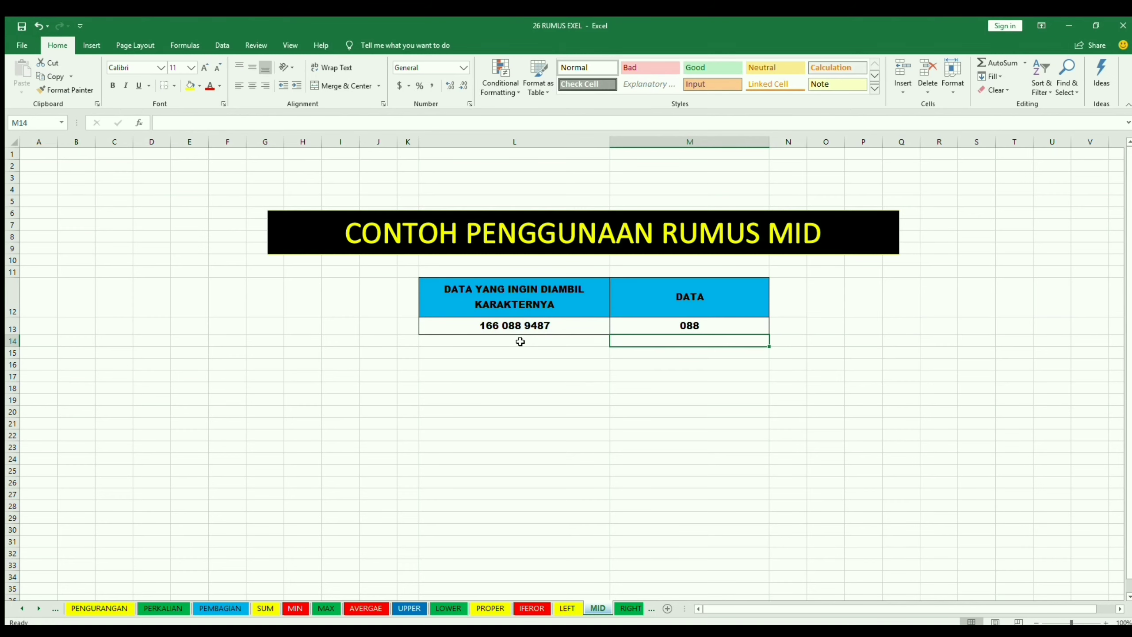
{"action": "left_click", "coordinate": [658, 325]}
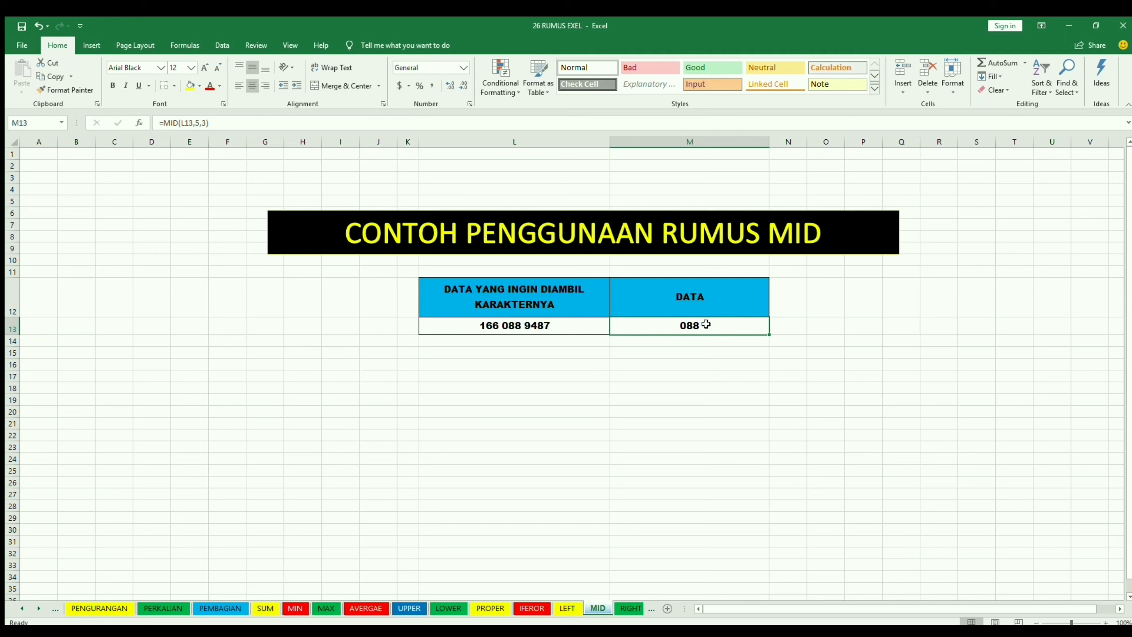
On the RIGHT sheet, enter =RIGHT(L13,3) in M13 to extract the last three characters and check the formula
{"action": "key", "text": "ctrl+Page_Down"}
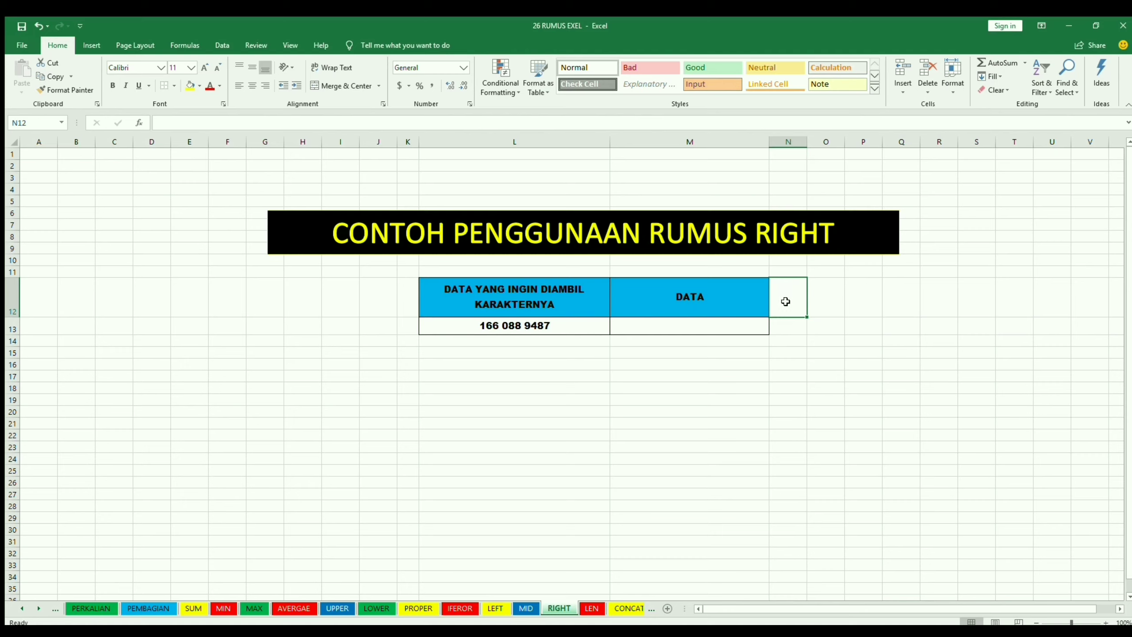
{"action": "left_click", "coordinate": [551, 325]}
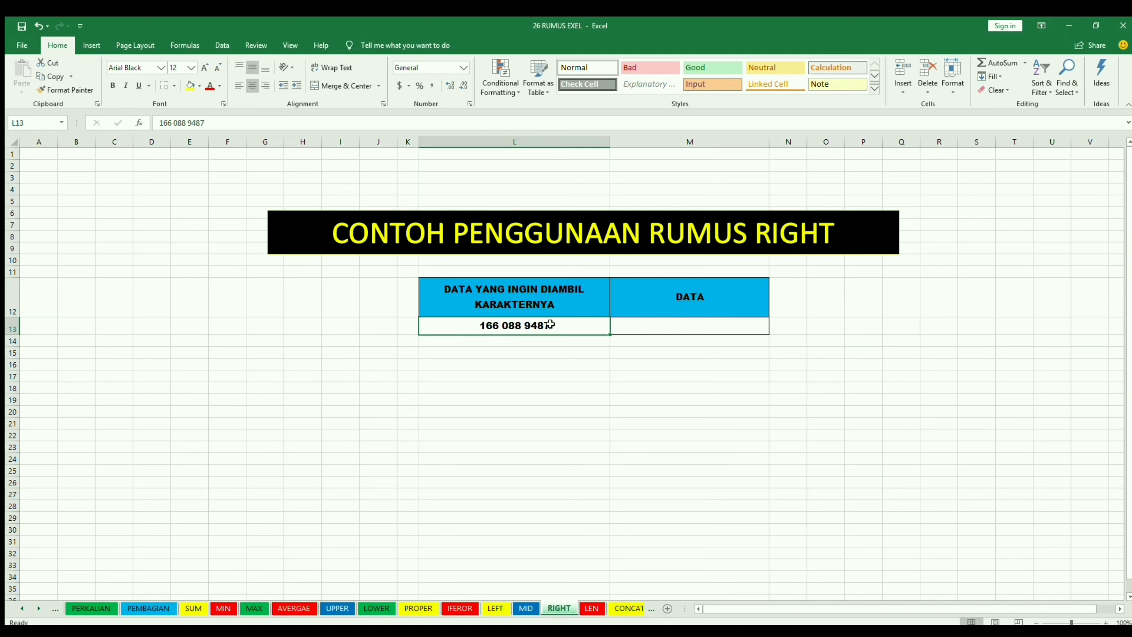
{"action": "left_click", "coordinate": [673, 326]}
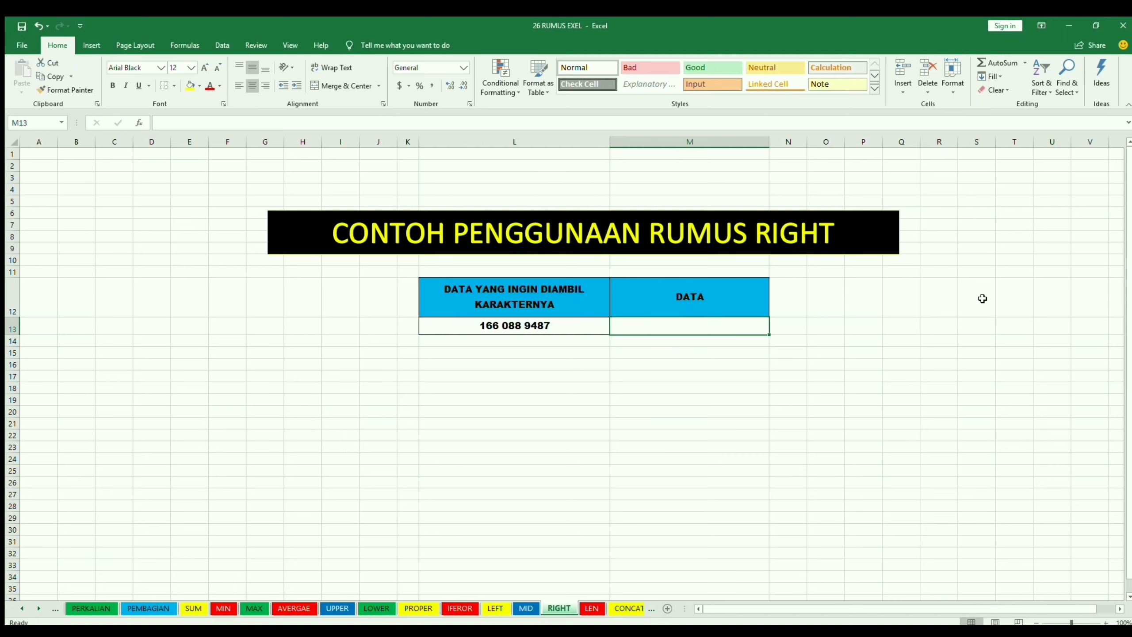
{"action": "type", "text": "=RI"}
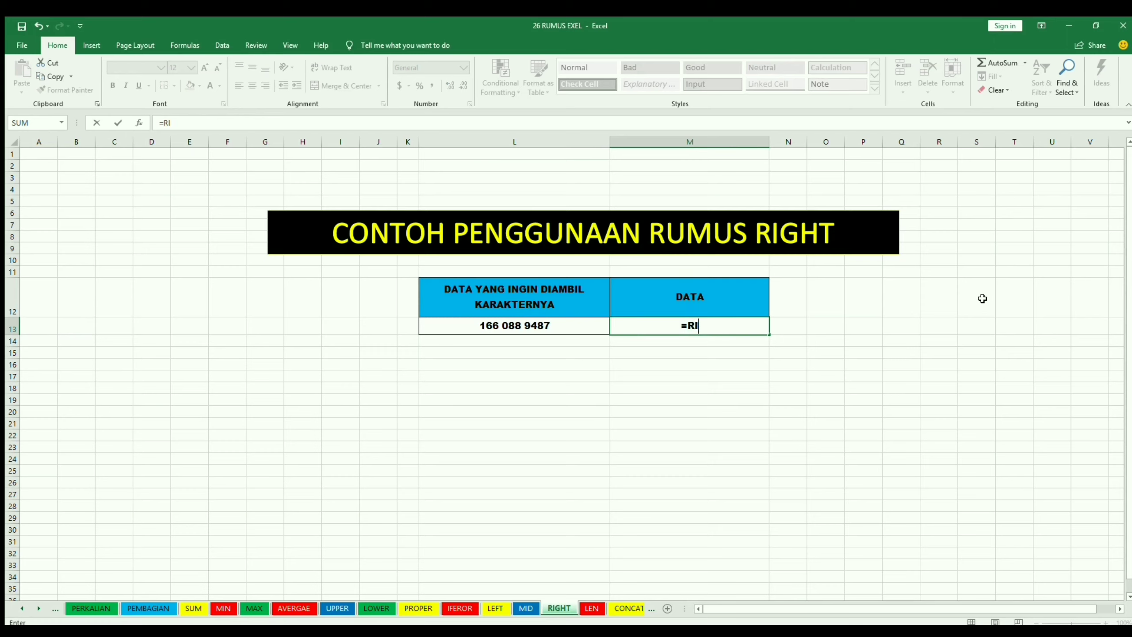
{"action": "type", "text": "G"}
{"action": "type", "text": "HT("}
{"action": "left_click", "coordinate": [576, 326]}
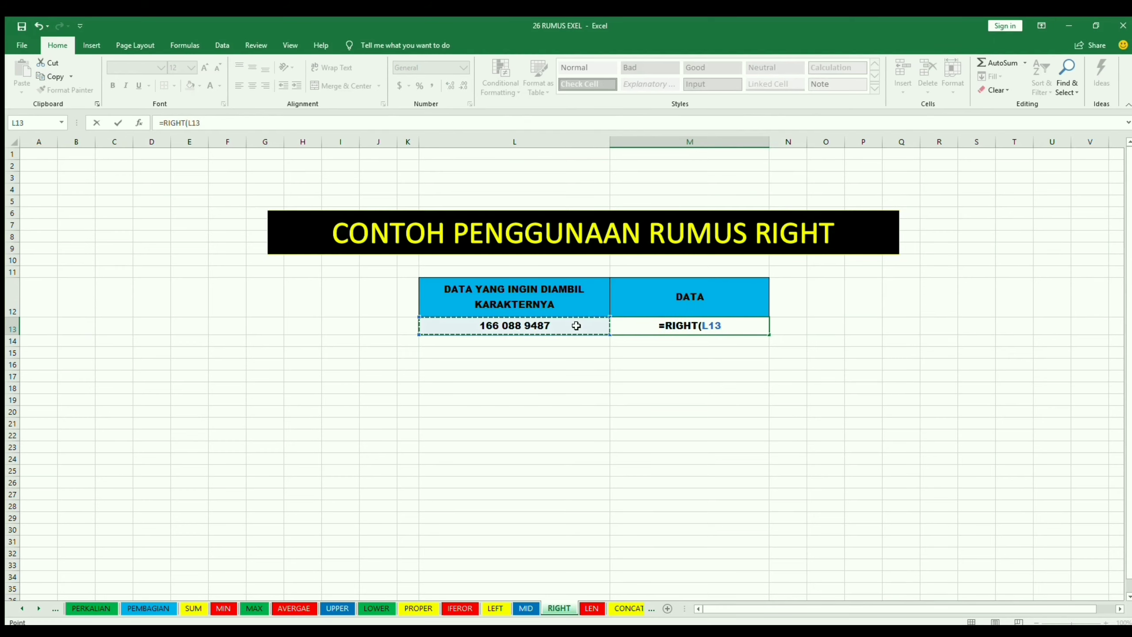
{"action": "type", "text": ",3)"}
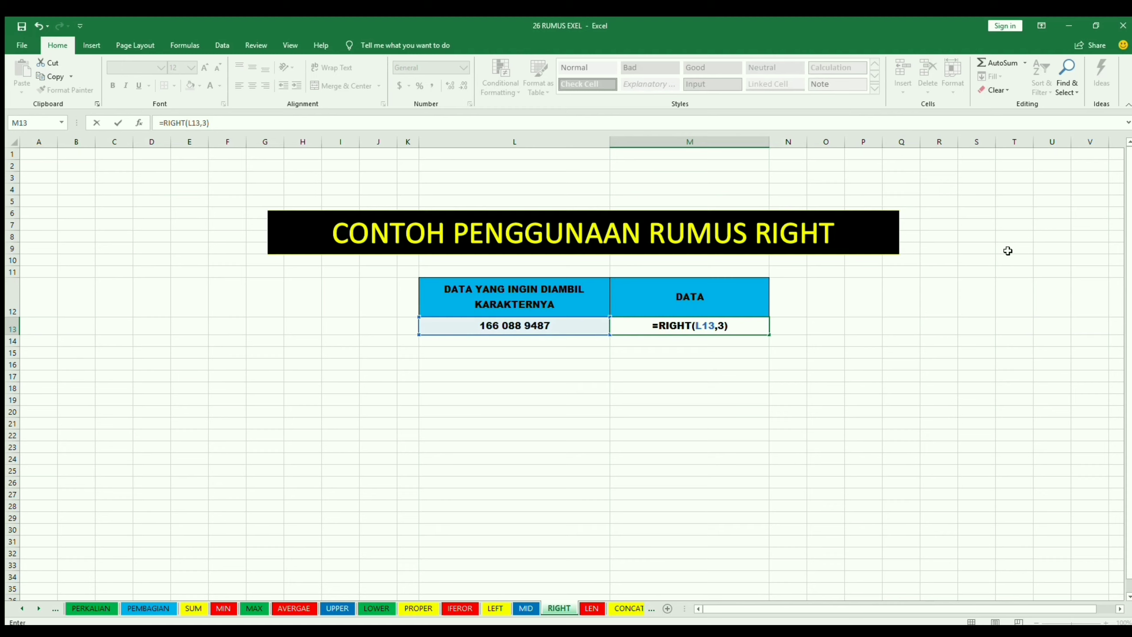
{"action": "key", "text": "Return"}
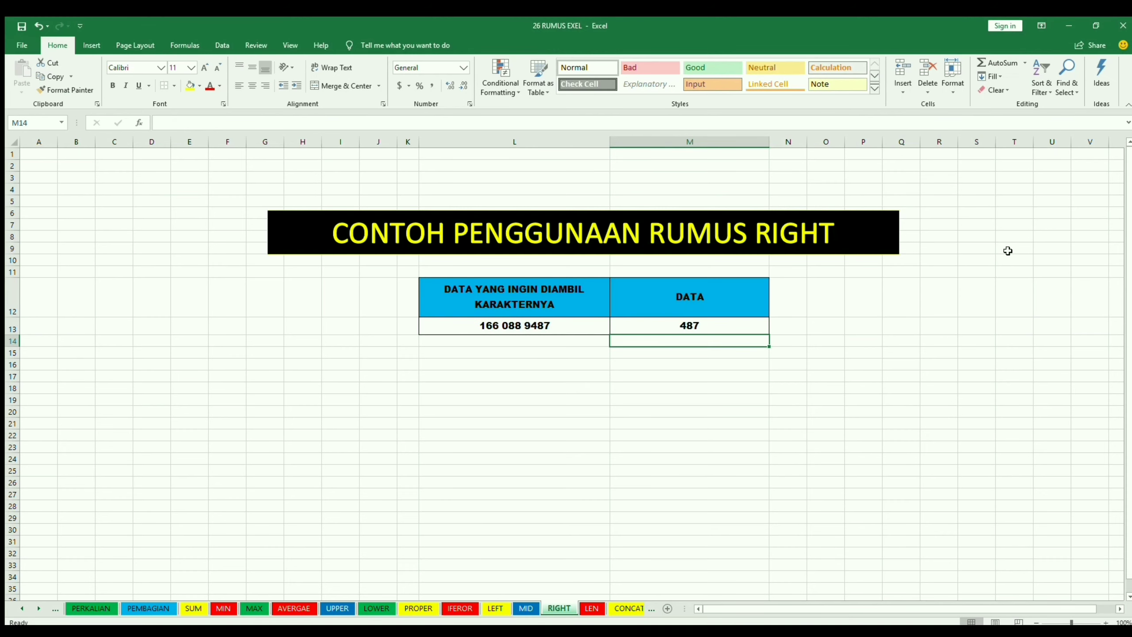
{"action": "left_click", "coordinate": [749, 324]}
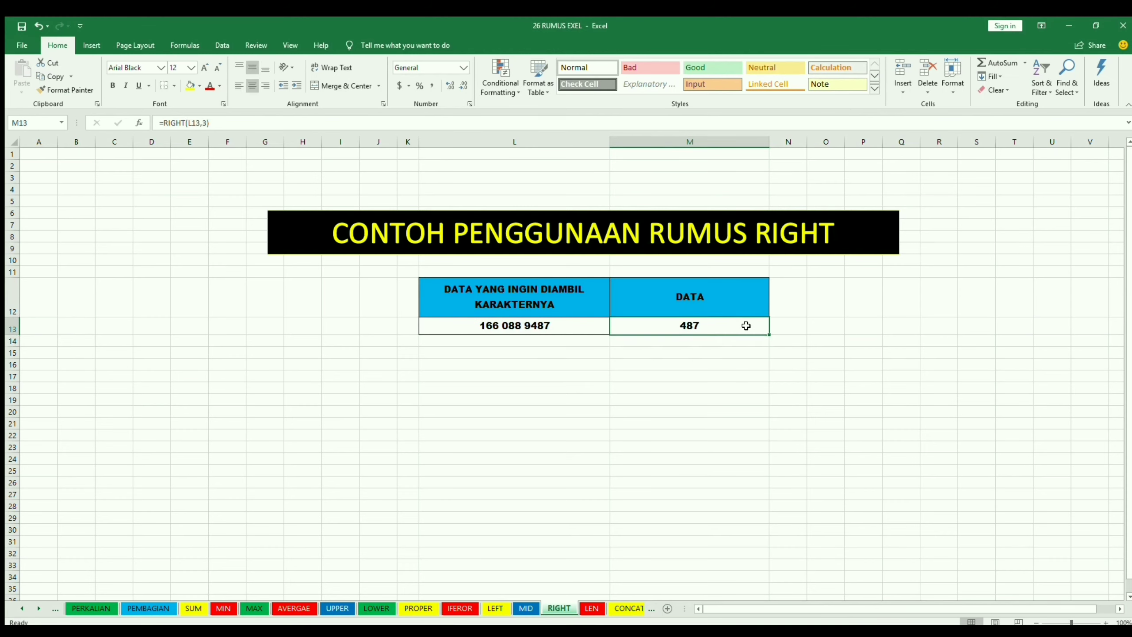